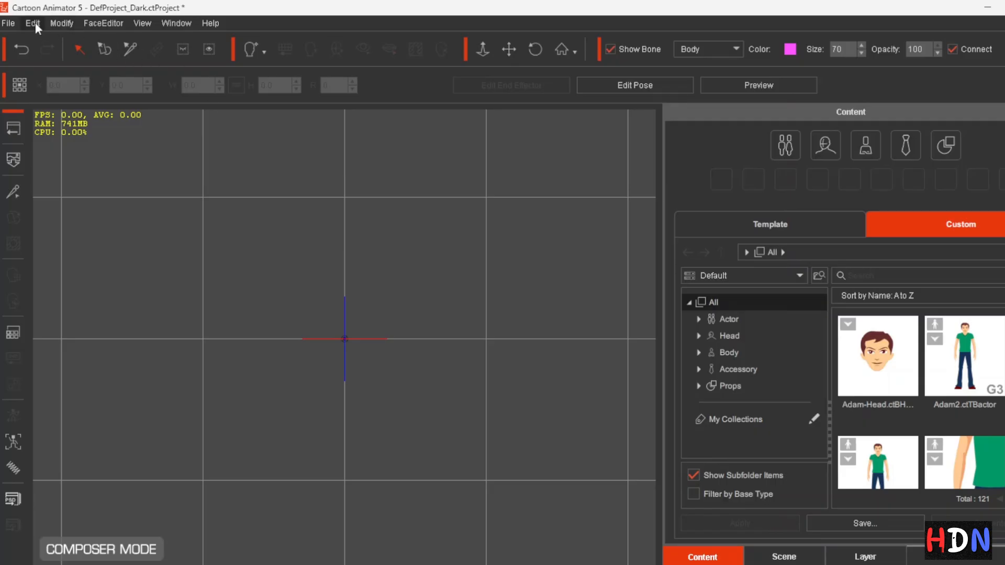
# Step: Return to stage mode and create a new character from the image file clark-art2
pyautogui.click(13, 128)
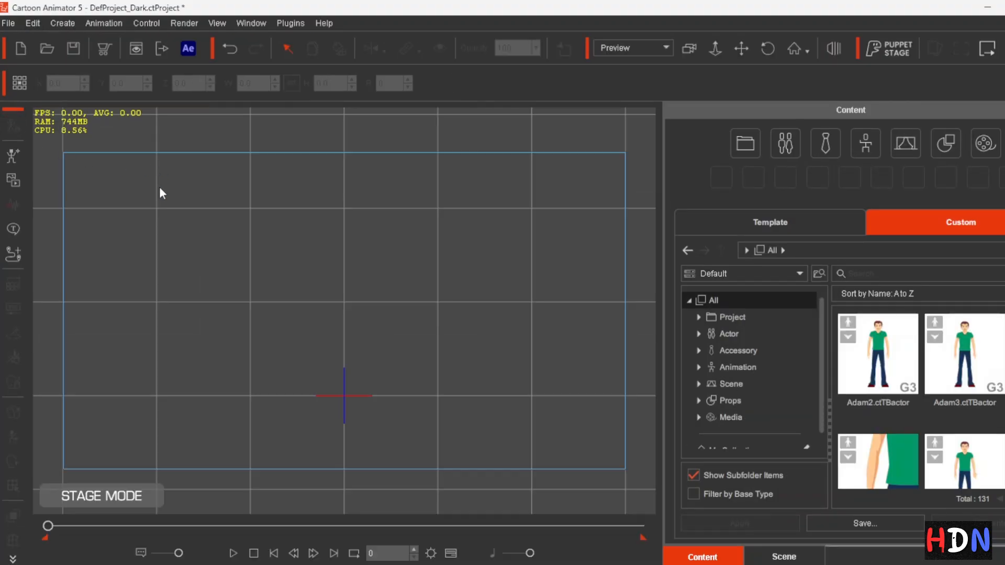
pyautogui.click(57, 23)
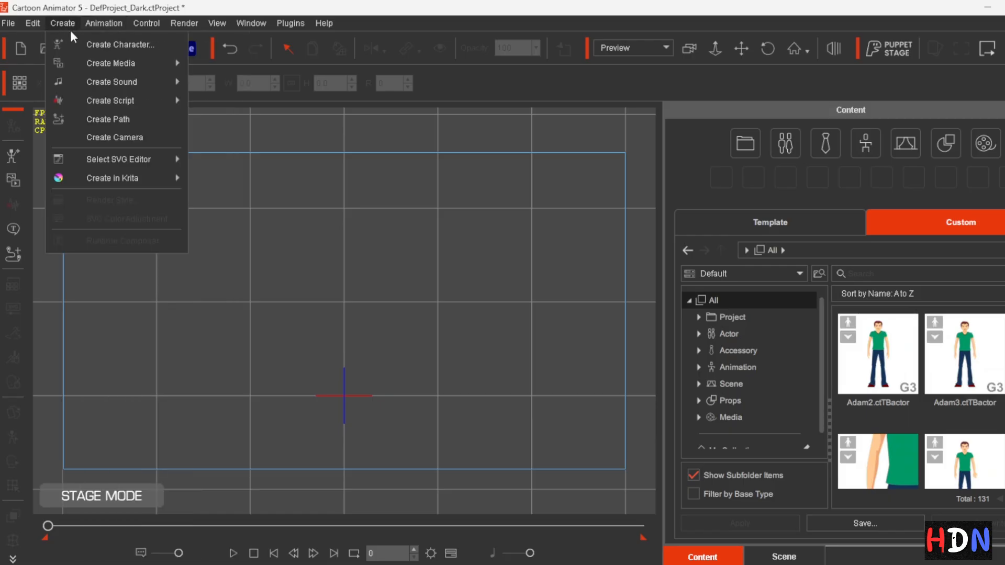
pyautogui.click(94, 45)
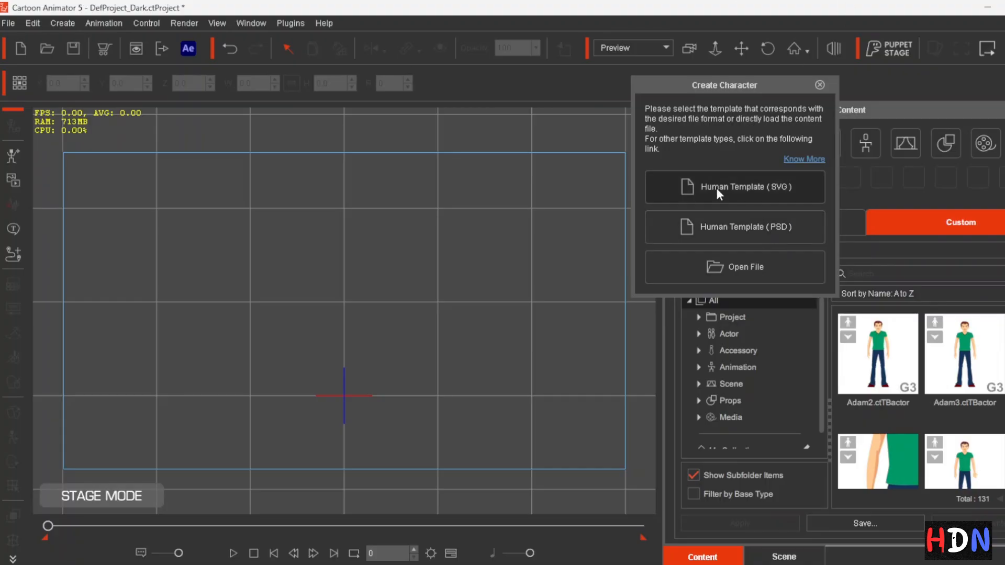
pyautogui.click(732, 266)
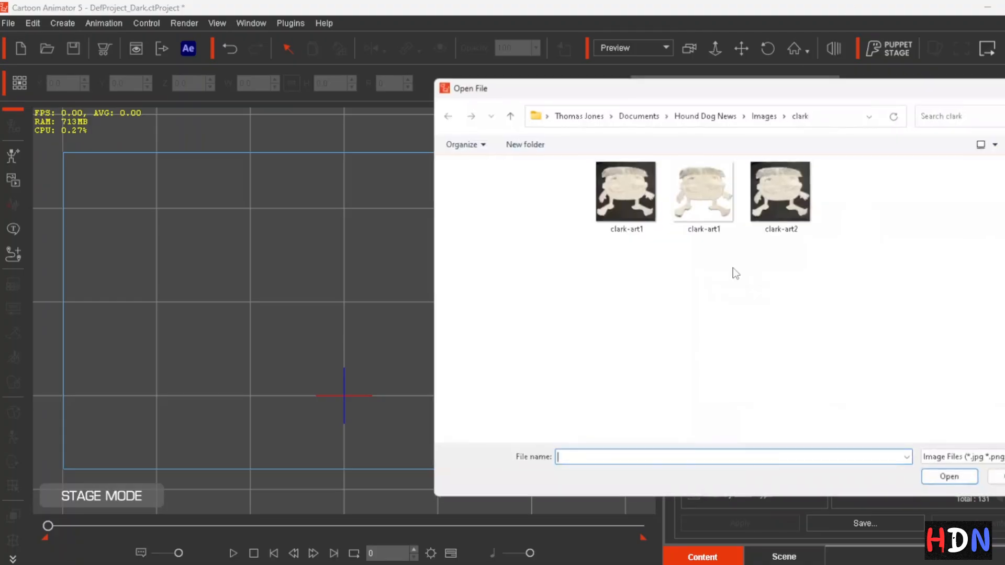
pyautogui.click(793, 195)
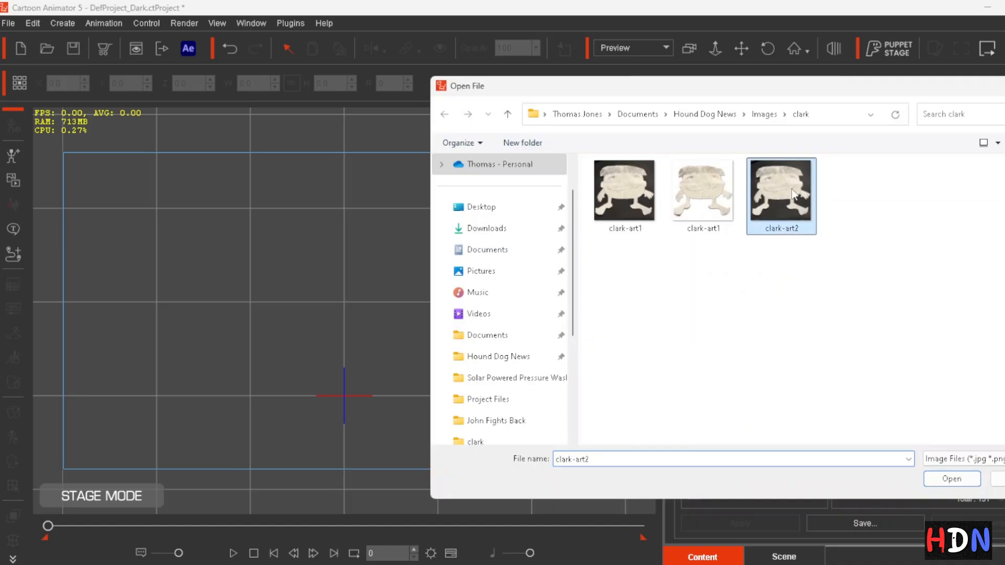
pyautogui.click(951, 478)
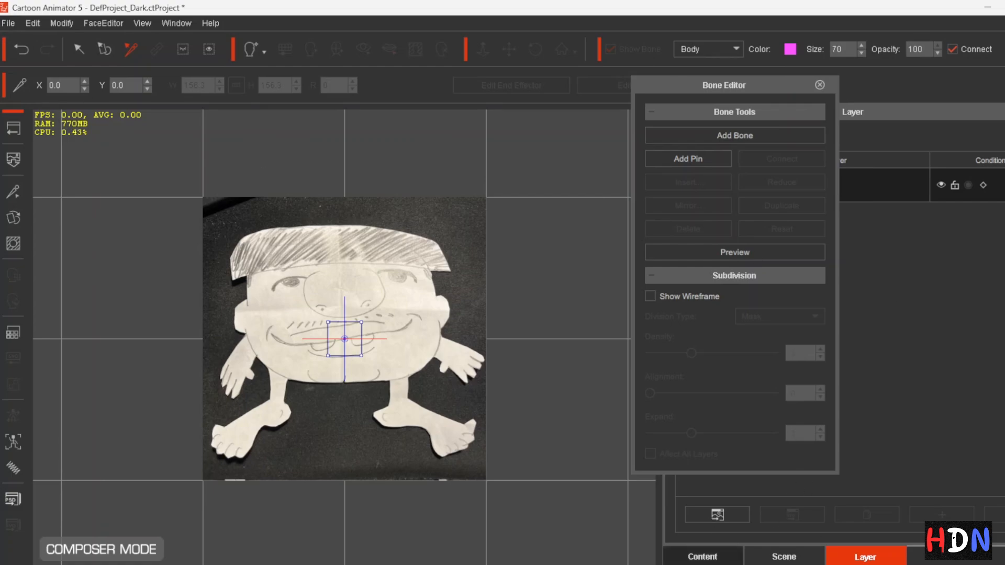
# Step: Save the character to the custom content library as Sammy-Custom2 with the Actor/Free Bone asset type
pyautogui.click(701, 558)
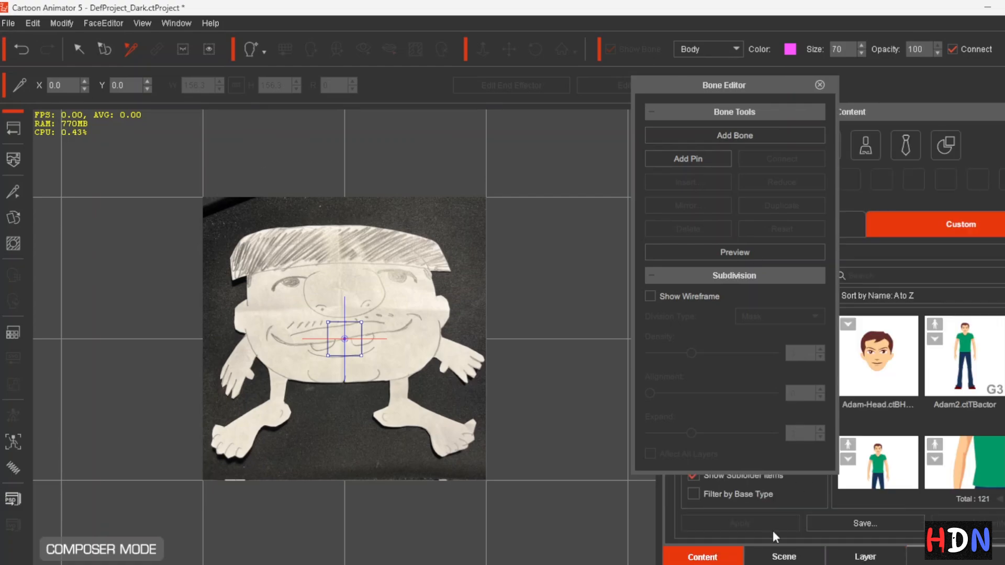
pyautogui.click(415, 298)
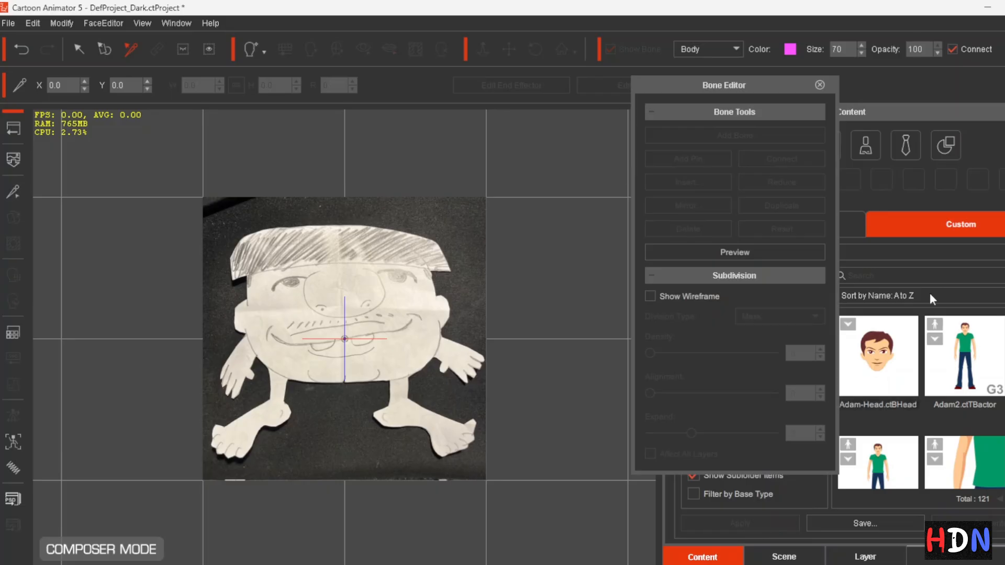
pyautogui.click(859, 522)
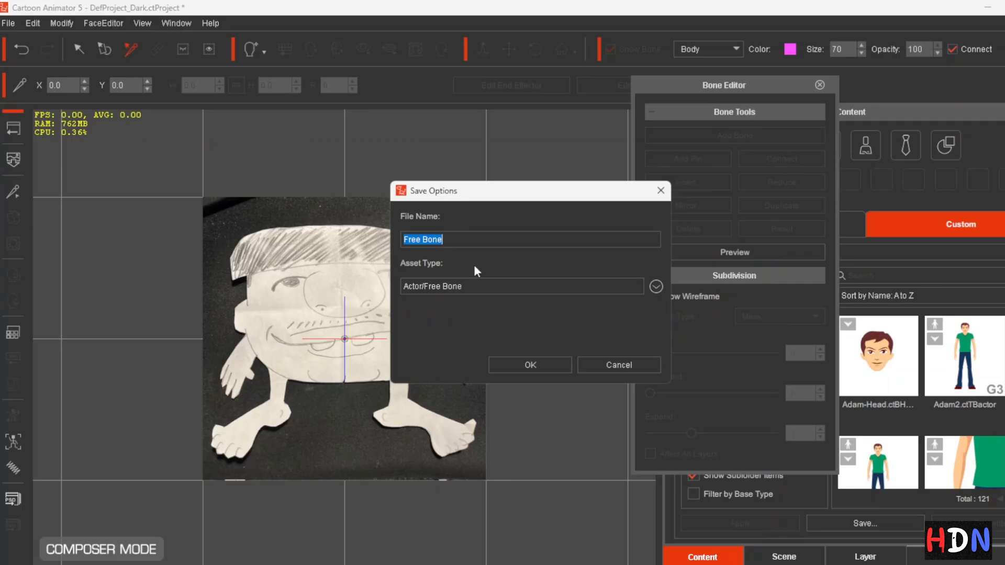
pyautogui.write('Sammy-Custom2')
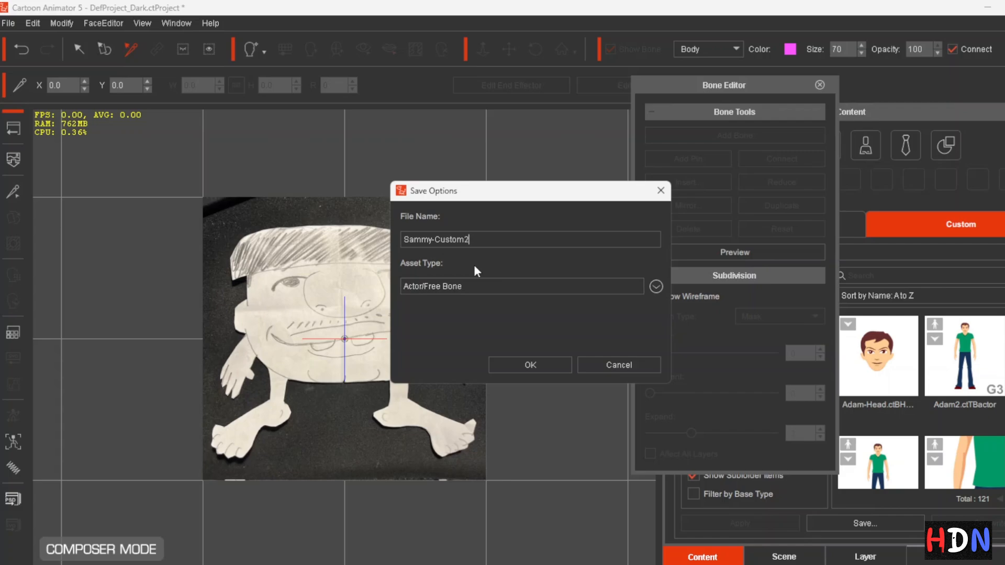
pyautogui.click(533, 363)
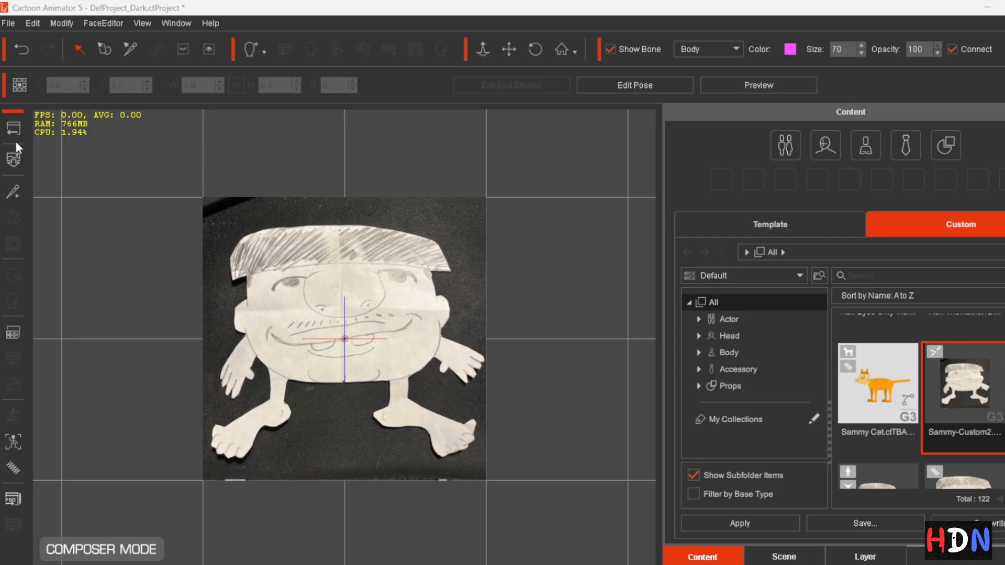
# Step: Mask out the drawing's dark background with the magic wand at tolerance 15, brushing over the remaining upper-left corner at size 50
pyautogui.click(315, 344)
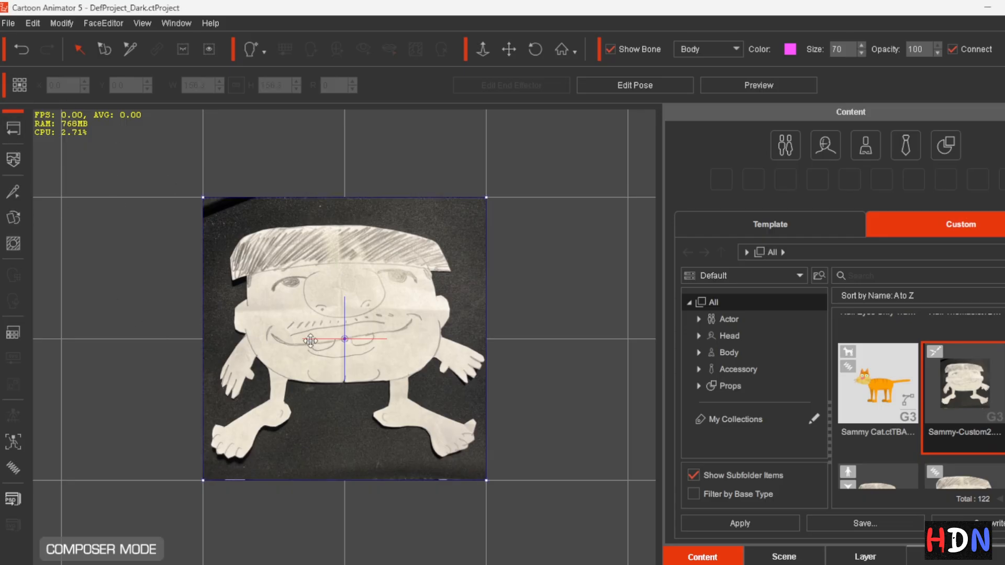
pyautogui.click(13, 244)
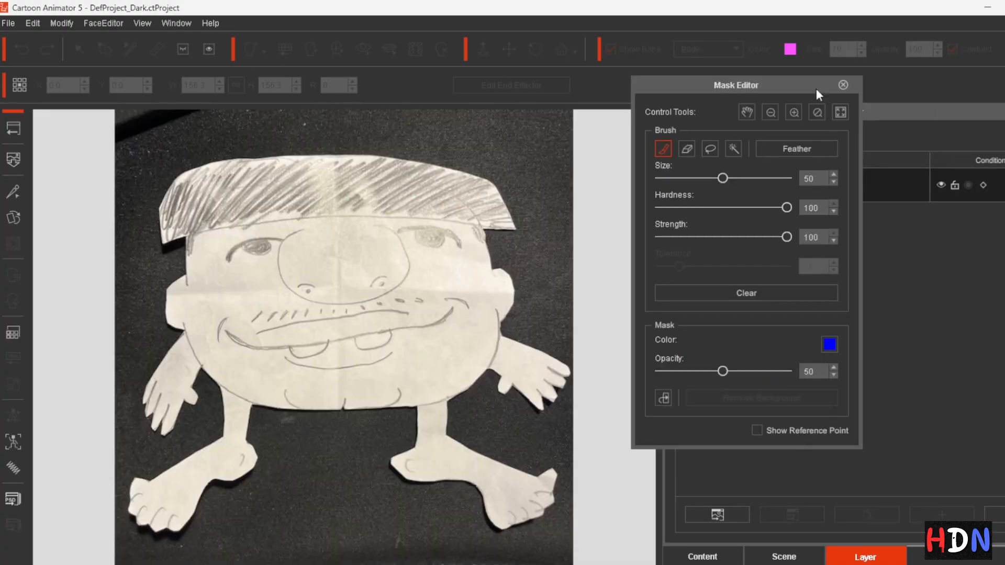
pyautogui.click(733, 149)
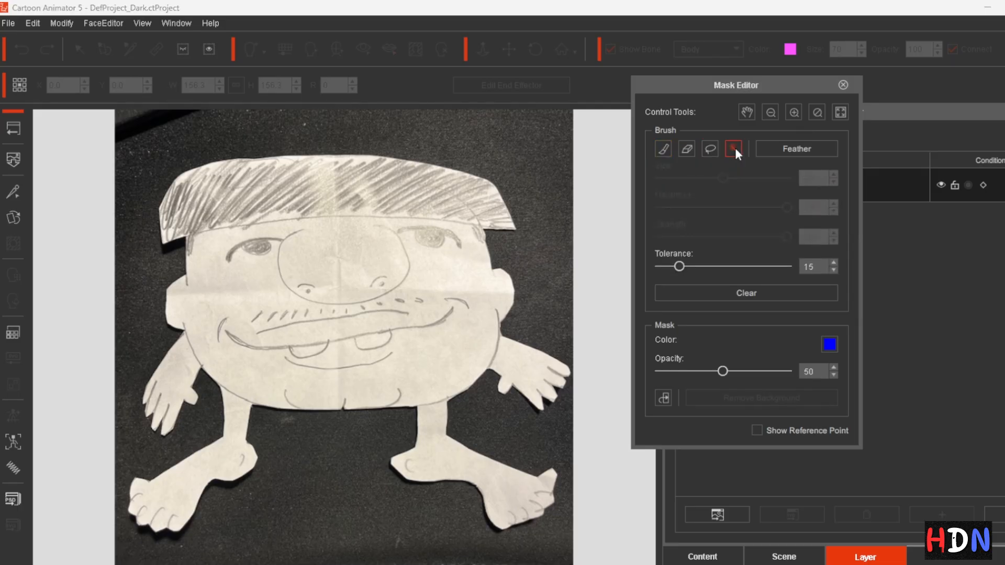
pyautogui.click(527, 144)
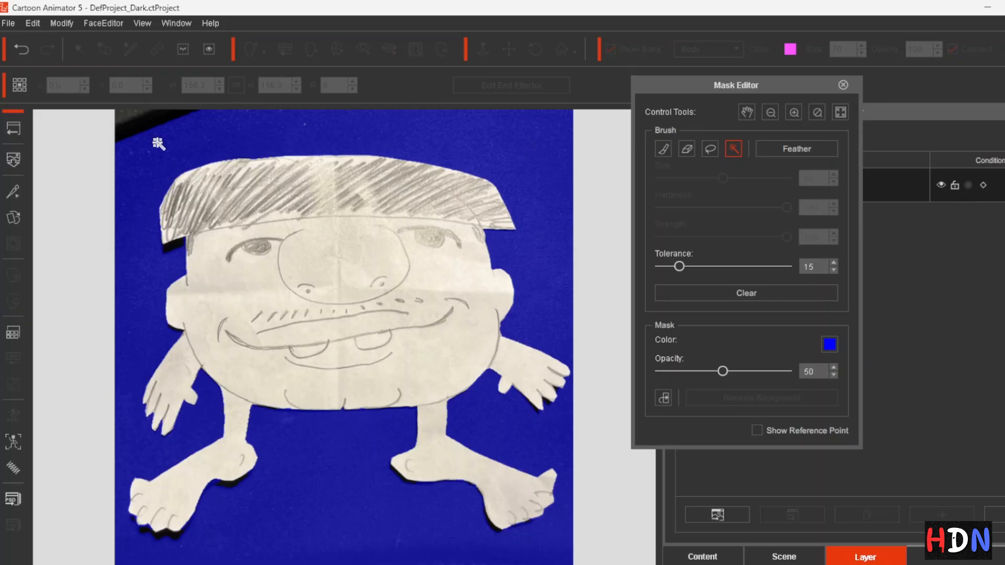
pyautogui.click(662, 151)
pyautogui.moveTo(204, 110)
pyautogui.mouseDown()
pyautogui.moveTo(112, 104)
pyautogui.moveTo(23, 131)
pyautogui.mouseUp()
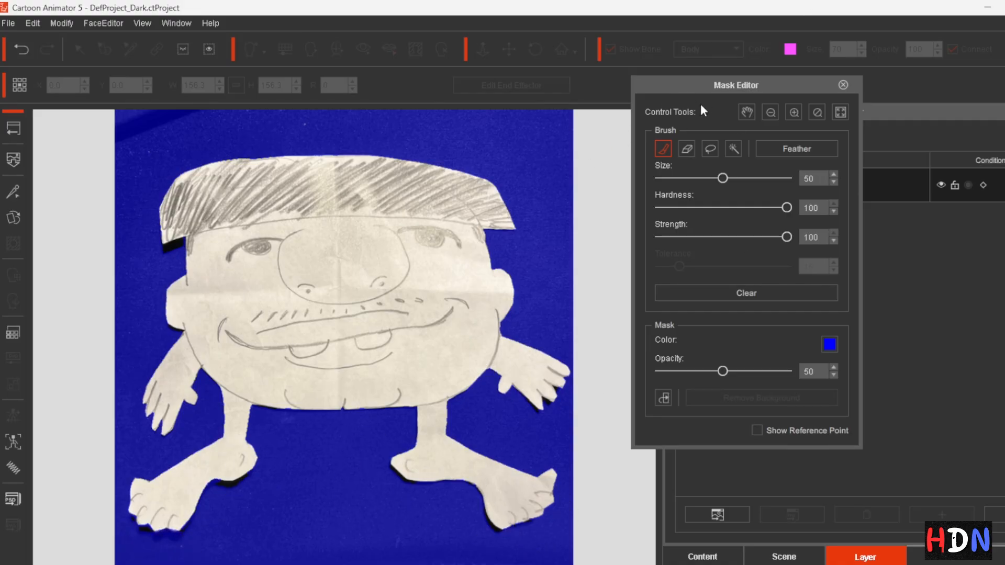
# Step: Try erasing the mask around the foot on the image's left side with the size 50 eraser, and undo it
pyautogui.click(687, 150)
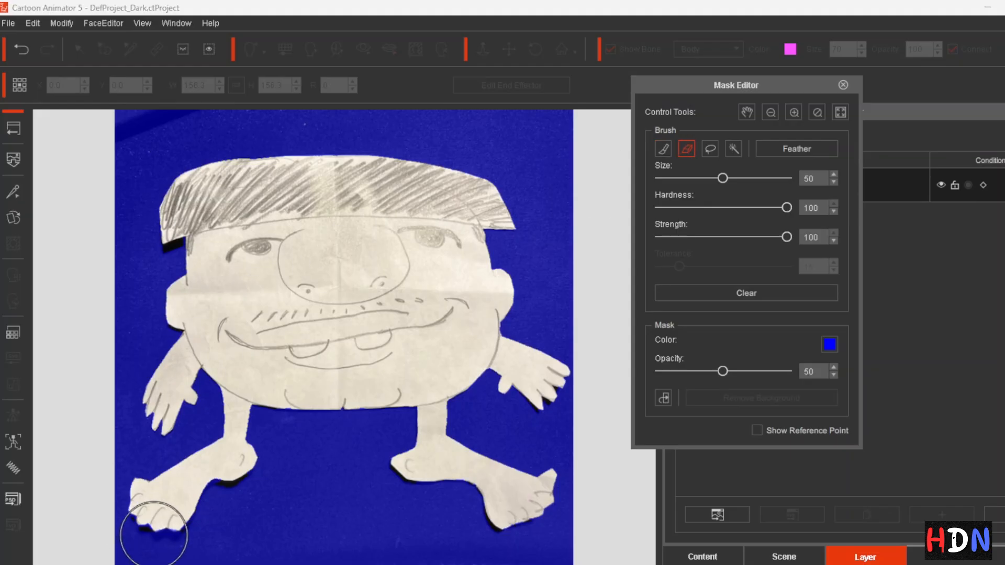
pyautogui.moveTo(170, 496)
pyautogui.mouseDown()
pyautogui.moveTo(132, 498)
pyautogui.moveTo(196, 513)
pyautogui.moveTo(174, 492)
pyautogui.moveTo(144, 502)
pyautogui.mouseUp()
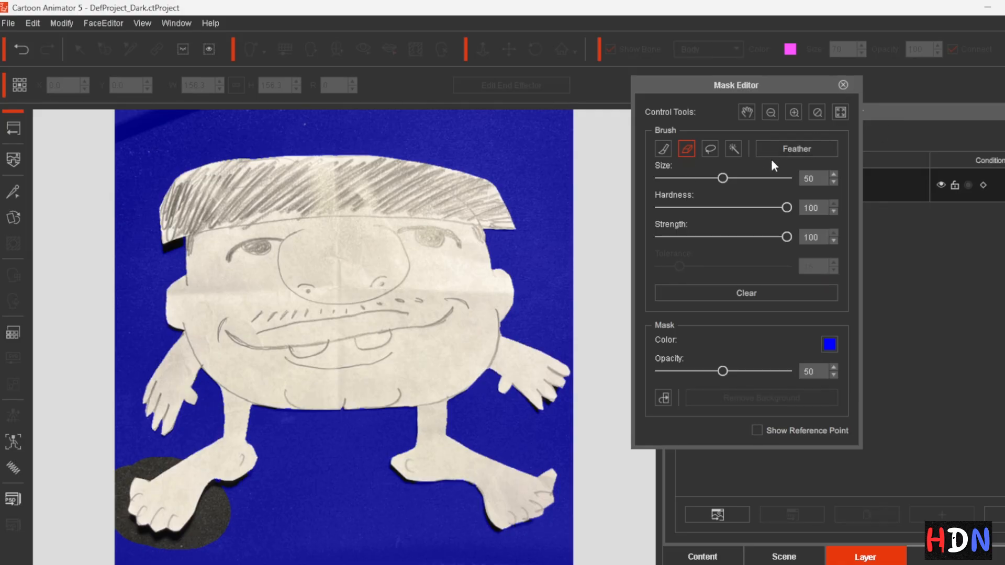
pyautogui.hotkey('ctrl', 'z')
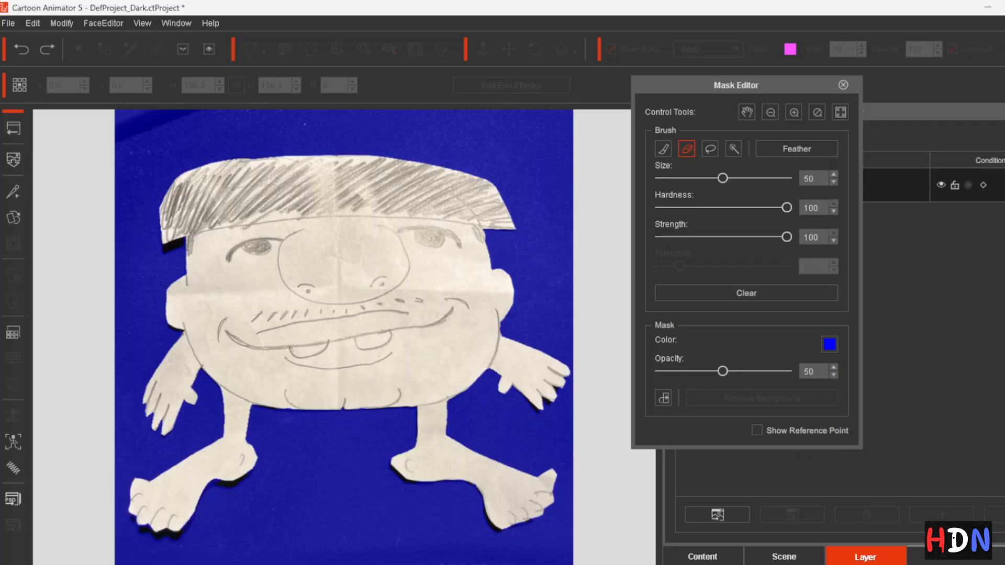
# Step: Set the mask brush size to 9, paint the mask below the foot on the image's left side, and close the Mask Editor
pyautogui.moveTo(722, 179); pyautogui.dragTo(670, 189)
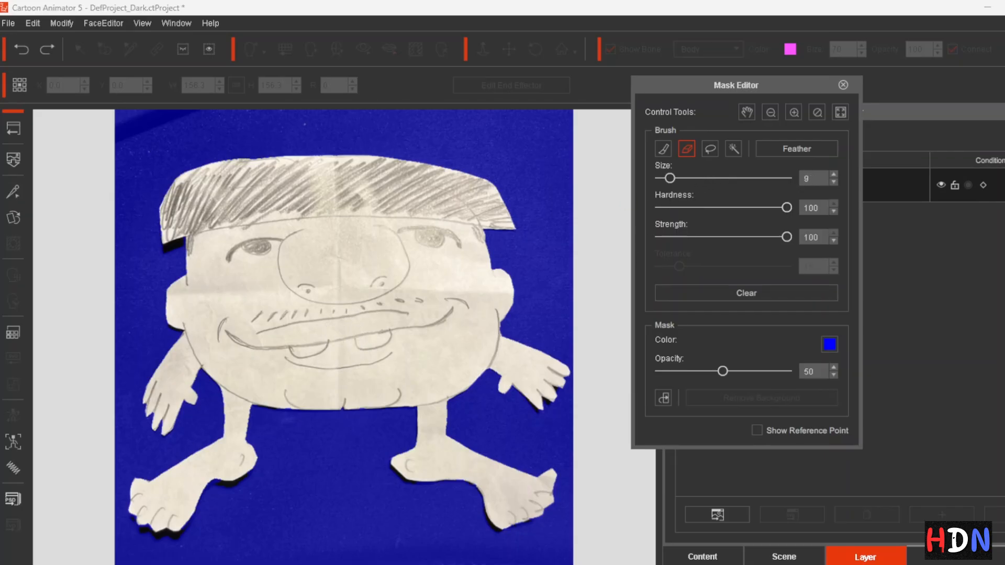
pyautogui.moveTo(134, 536); pyautogui.dragTo(148, 535)
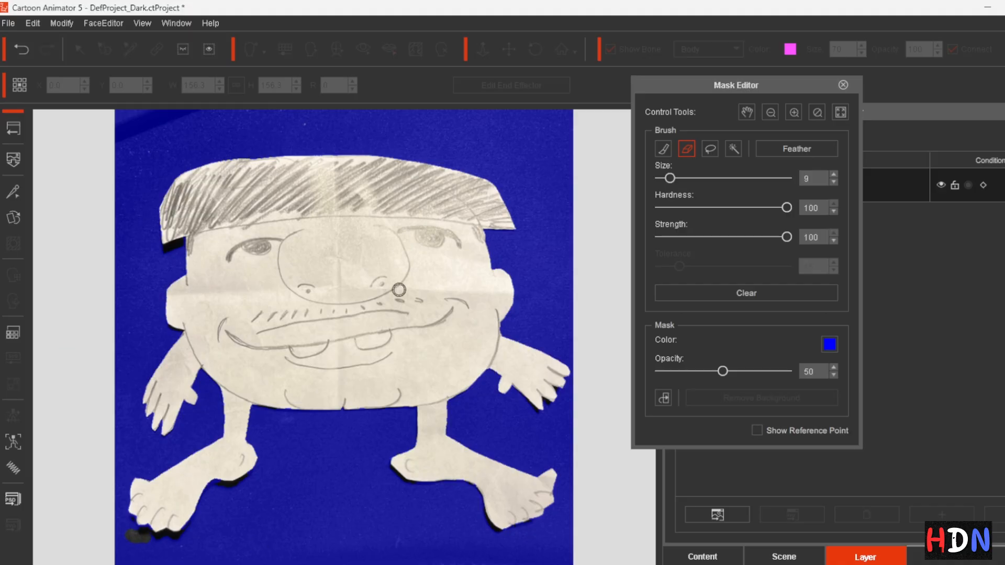
pyautogui.hotkey('ctrl', 'z')
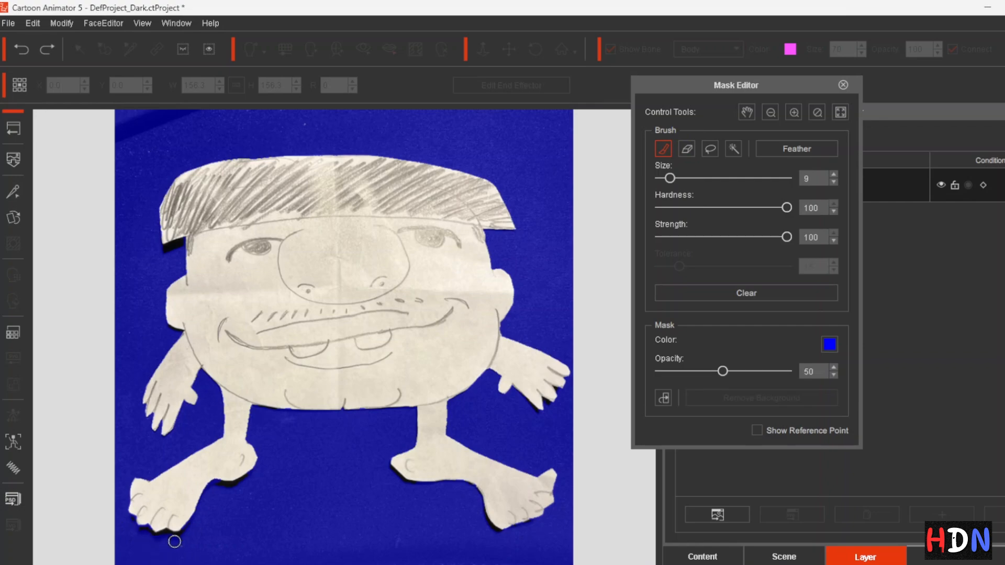
pyautogui.moveTo(175, 541); pyautogui.dragTo(228, 538)
pyautogui.click(843, 85)
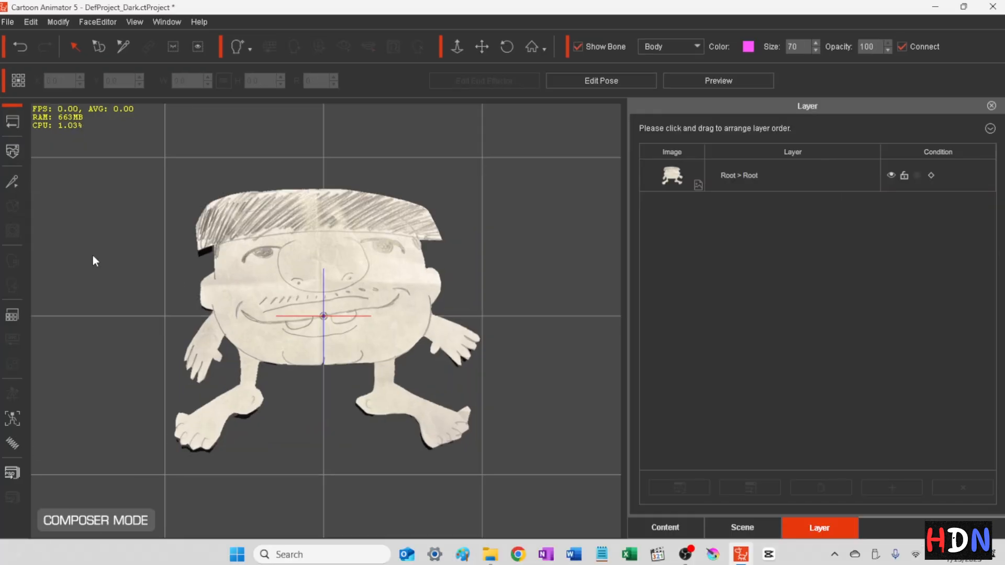
# Step: Add a chain of bones to the character from the top of the hair down the face's centre to the chin
pyautogui.click(328, 269)
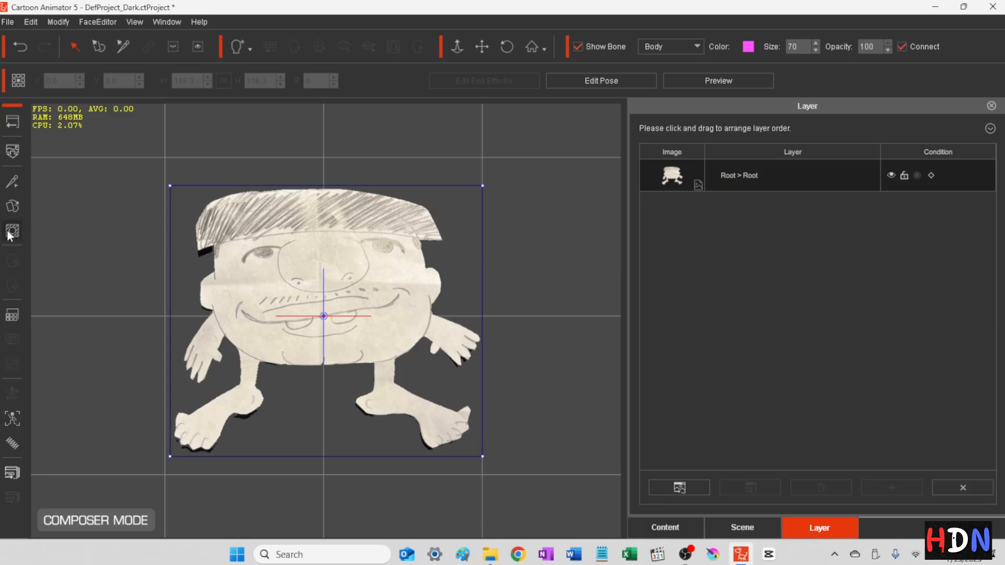
pyautogui.click(16, 181)
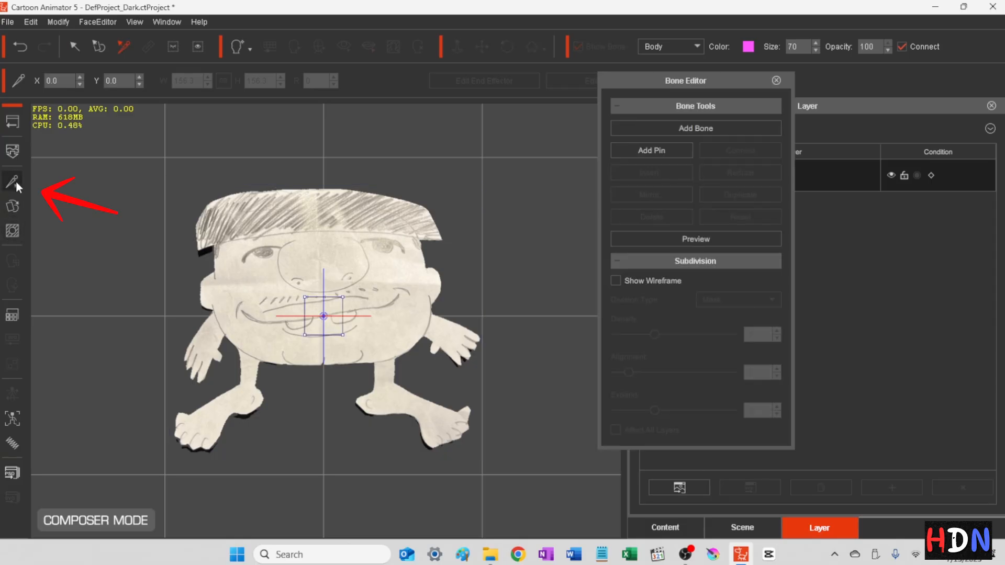
pyautogui.click(701, 128)
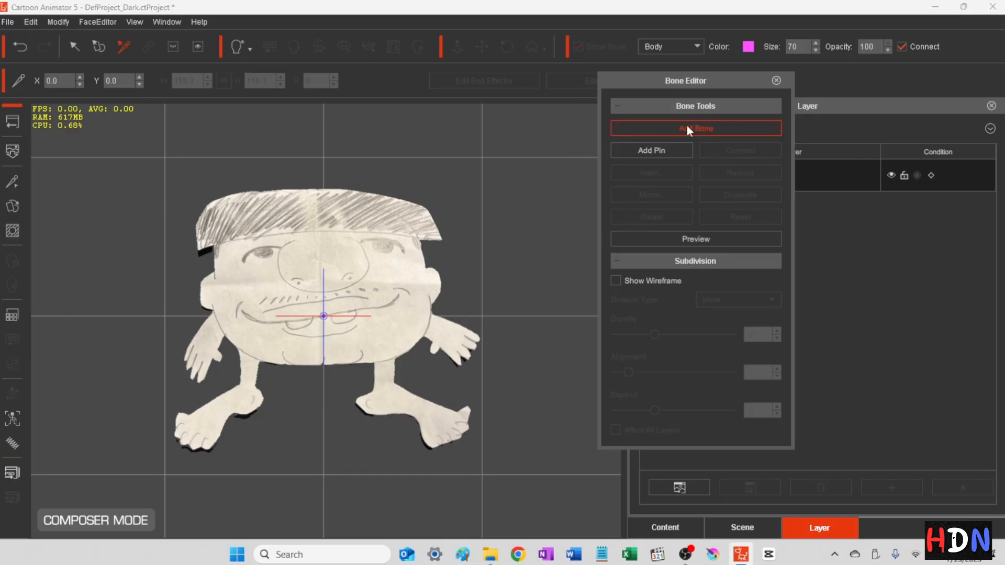
pyautogui.click(320, 194)
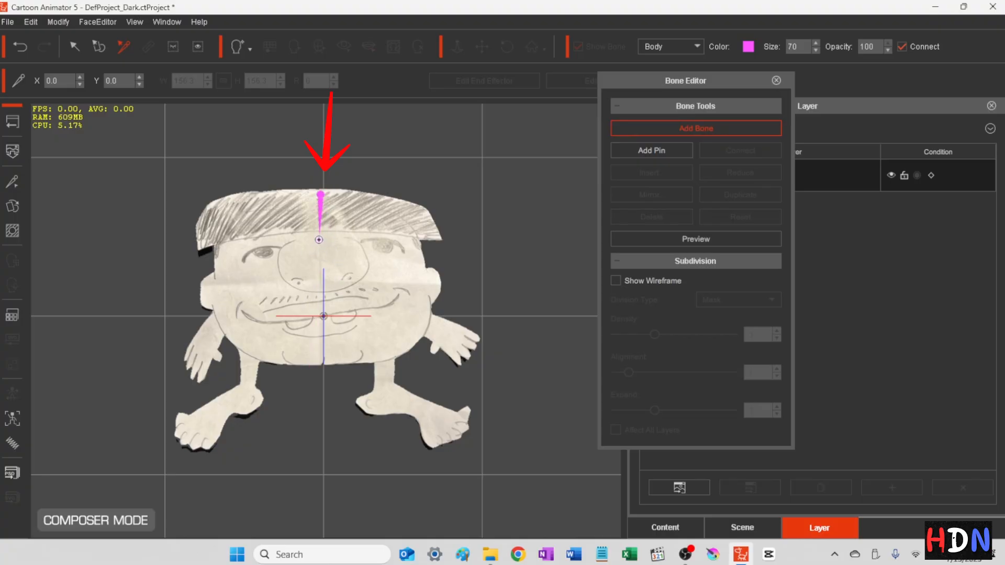
pyautogui.click(318, 242)
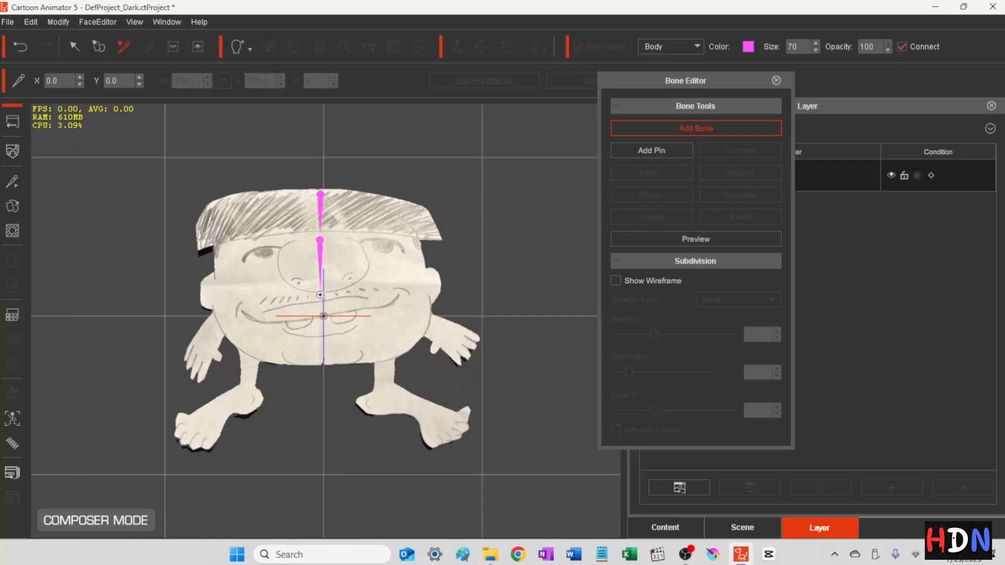
pyautogui.click(320, 294)
pyautogui.click(318, 348)
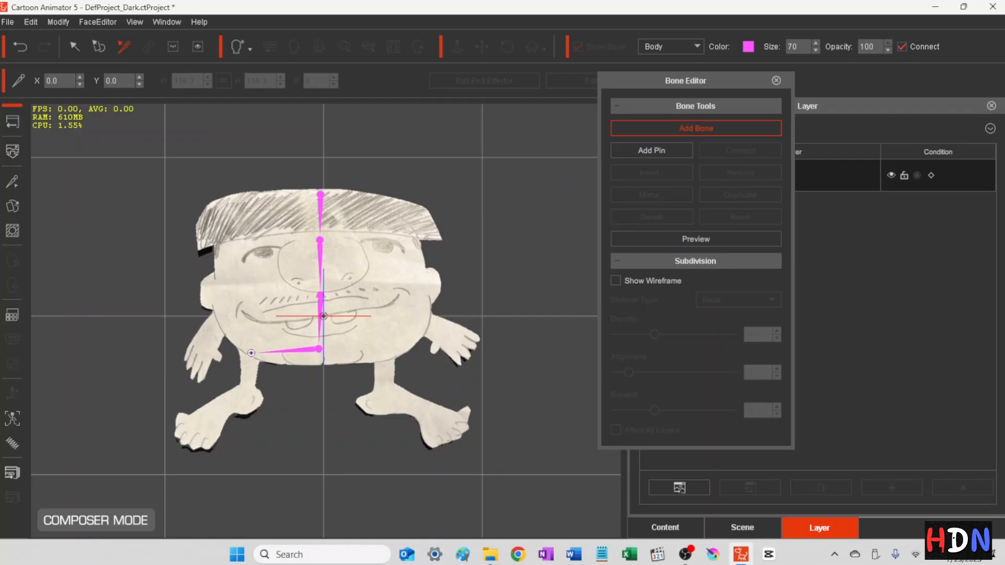
# Step: Continue the bone chain through the hip, ankle and toes of the leg on the image's left side, and end it
pyautogui.click(251, 356)
pyautogui.click(248, 387)
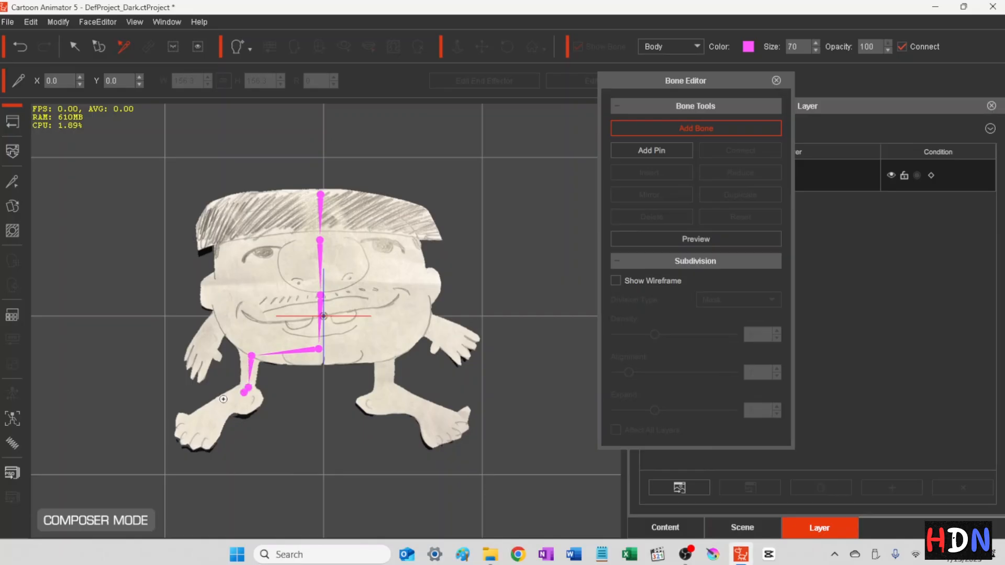
pyautogui.doubleClick(186, 437)
pyautogui.click(125, 427)
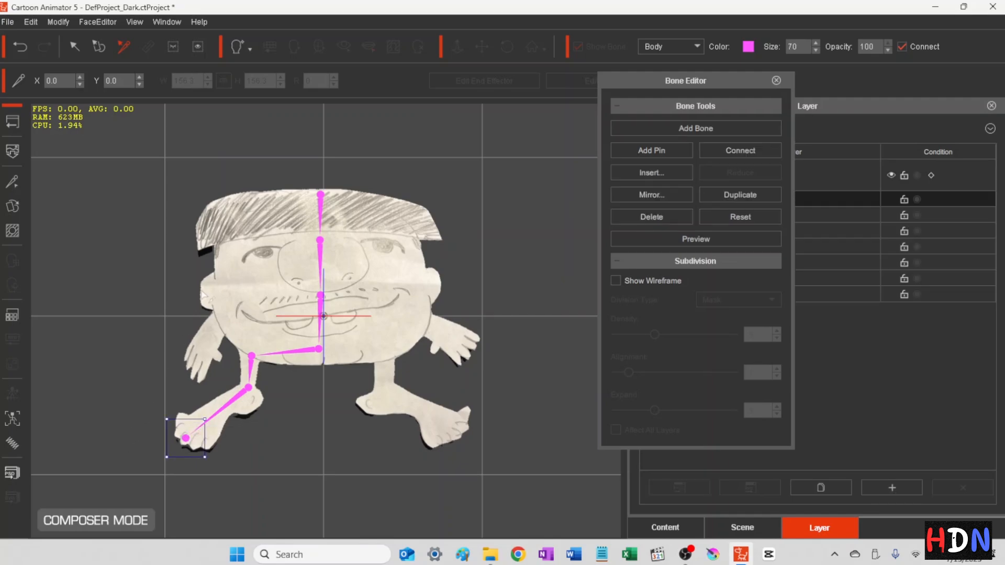
# Step: Add a bone chain from the chin joint through the hip, ankle and toes of the leg on the image's right side, and end it
pyautogui.click(317, 350)
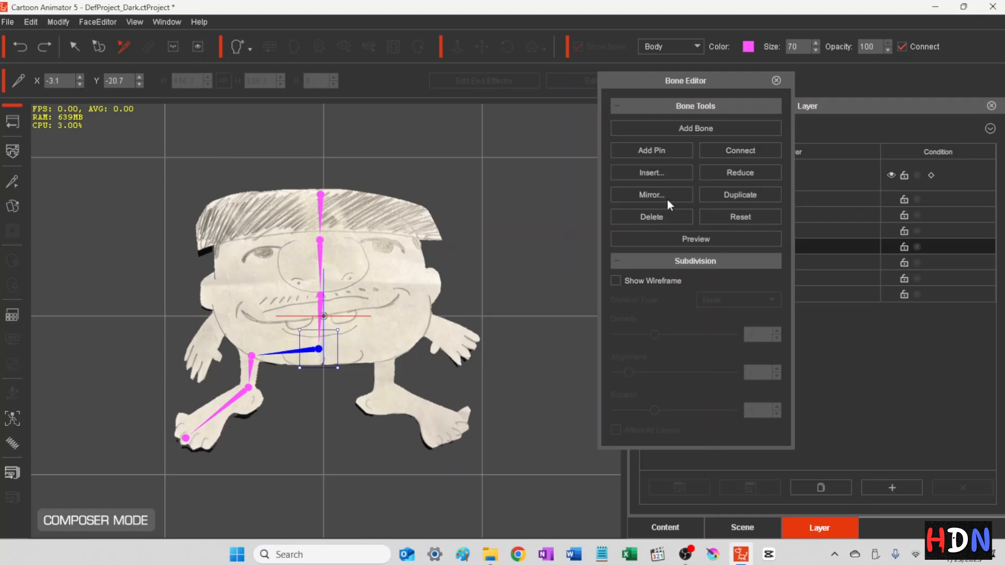
pyautogui.click(727, 149)
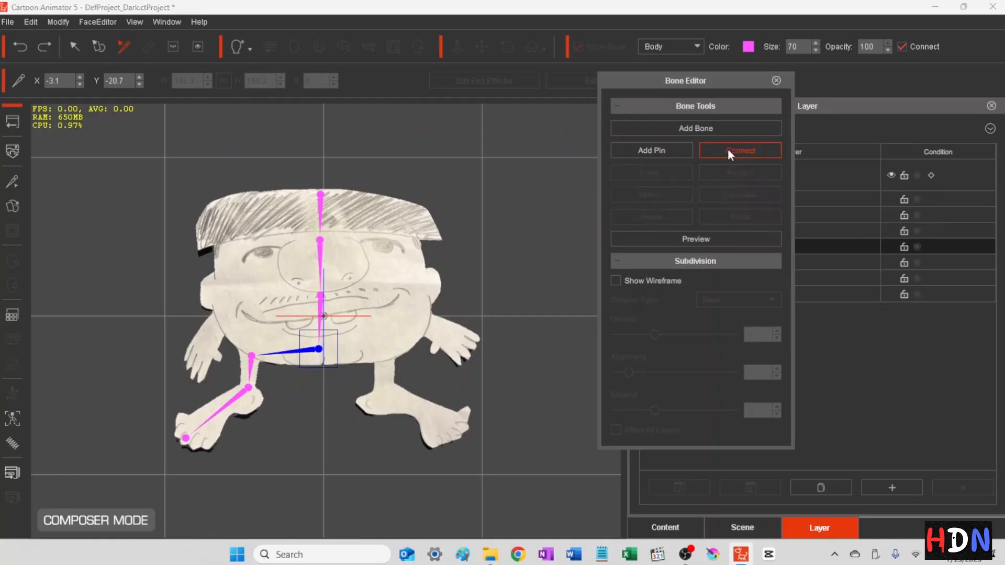
pyautogui.click(689, 128)
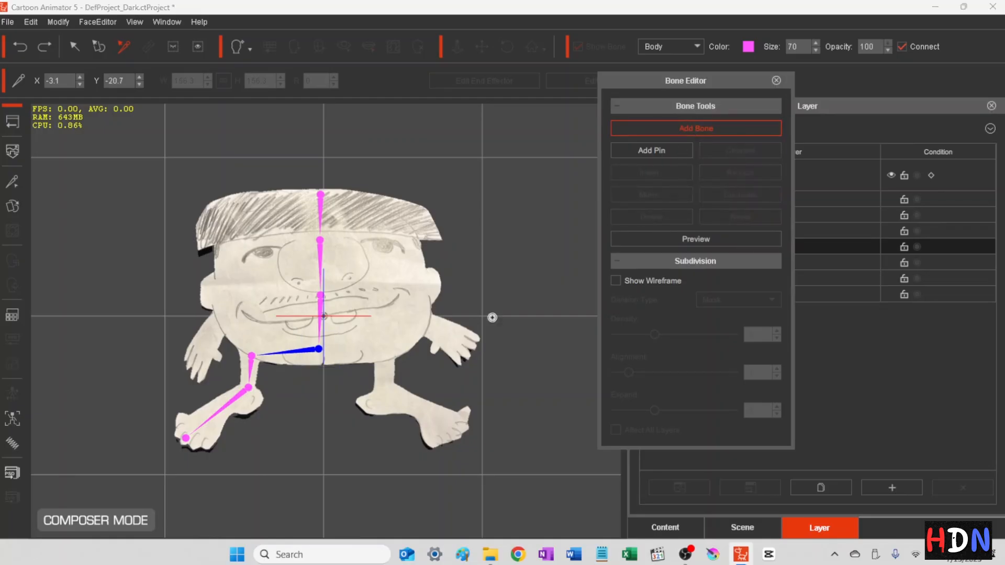
pyautogui.click(385, 356)
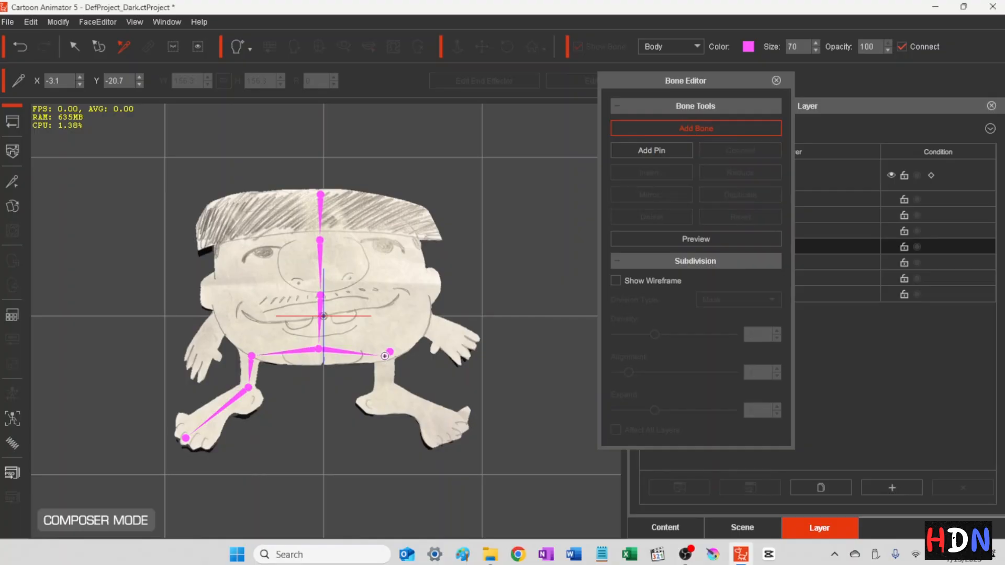
pyautogui.click(387, 389)
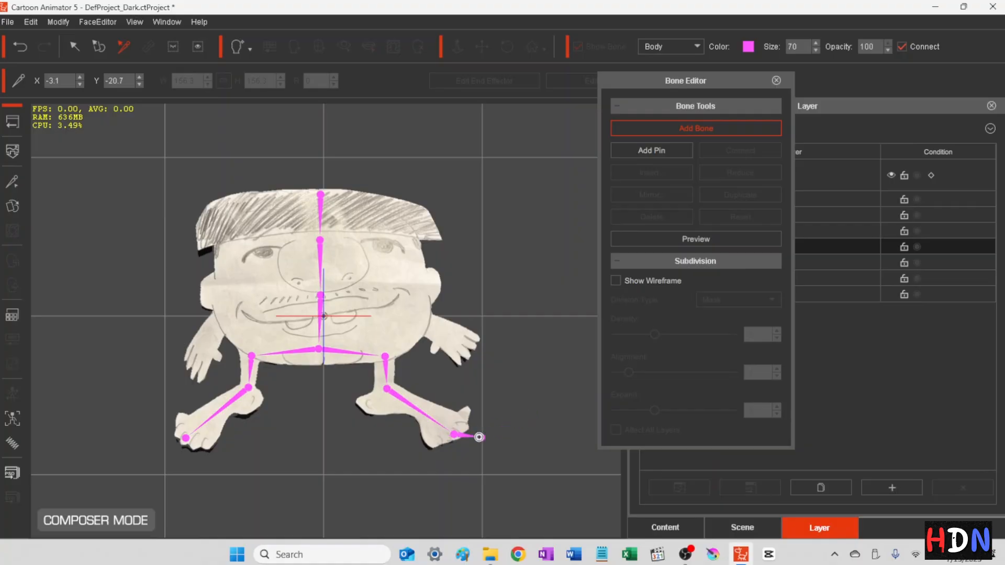
pyautogui.click(452, 434)
pyautogui.rightClick(453, 434)
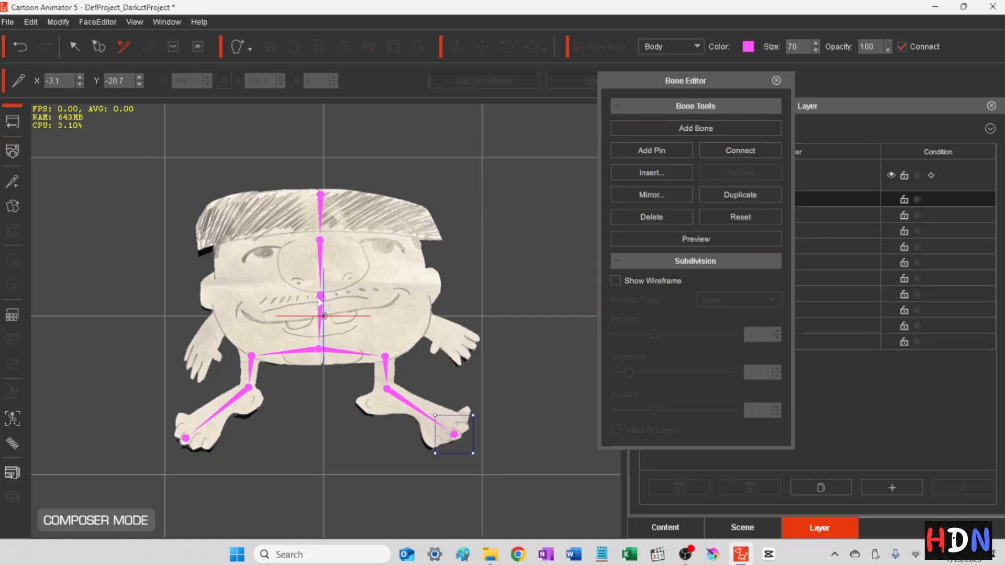
# Step: Add a bone chain from the joint below the nose through the shoulder to the hand on the image's right side, and end it
pyautogui.click(321, 296)
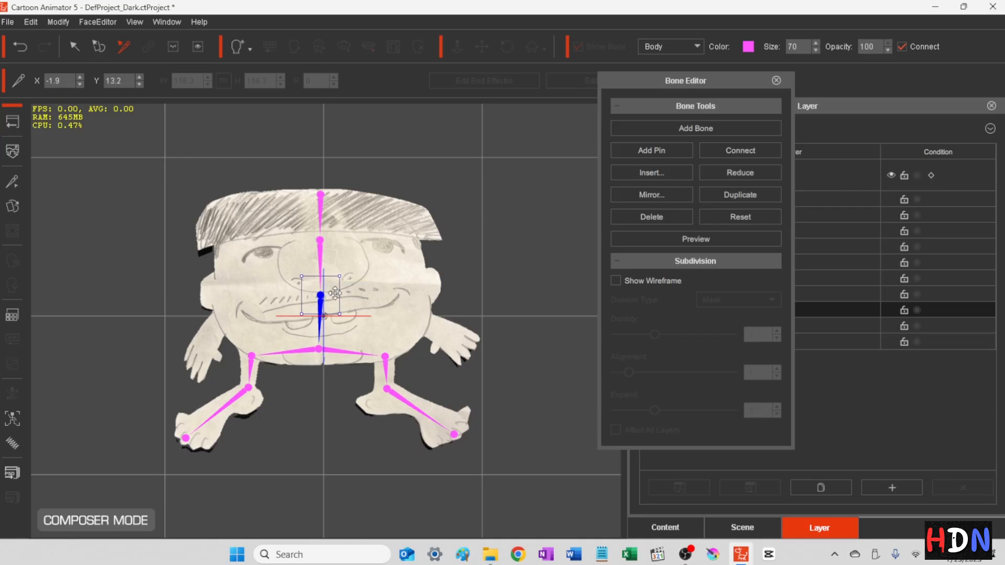
pyautogui.click(736, 152)
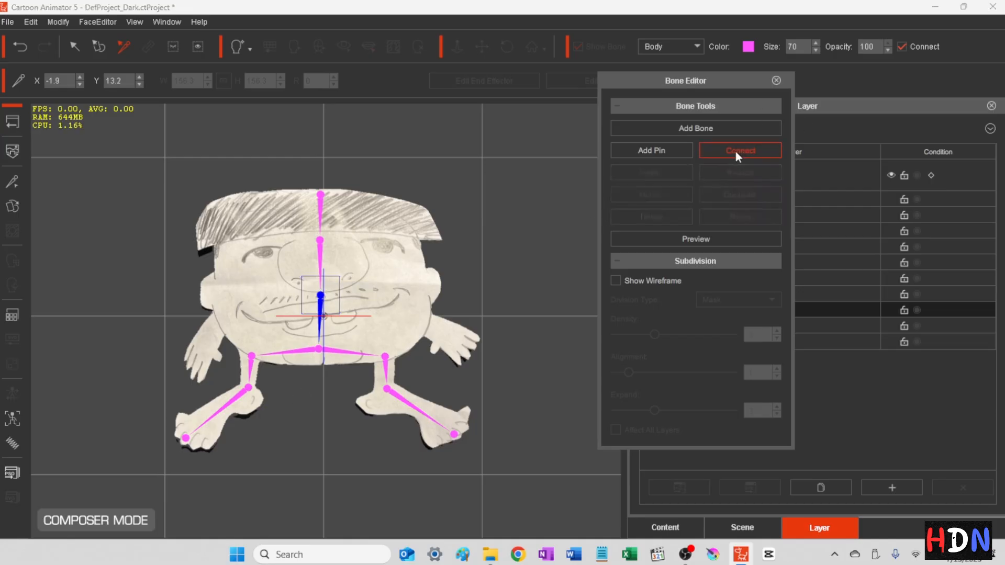
pyautogui.click(686, 131)
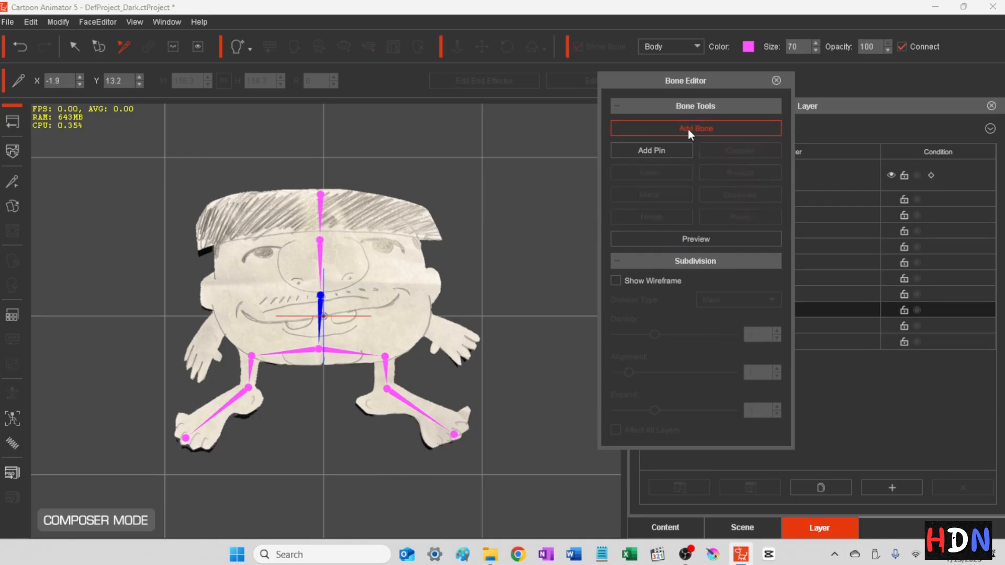
pyautogui.click(428, 325)
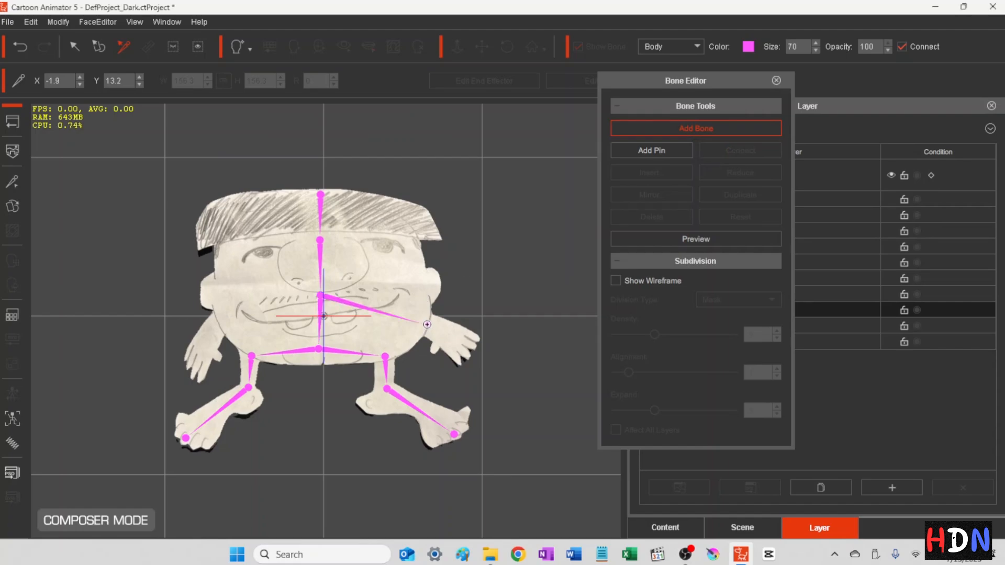
pyautogui.click(473, 354)
pyautogui.rightClick(472, 358)
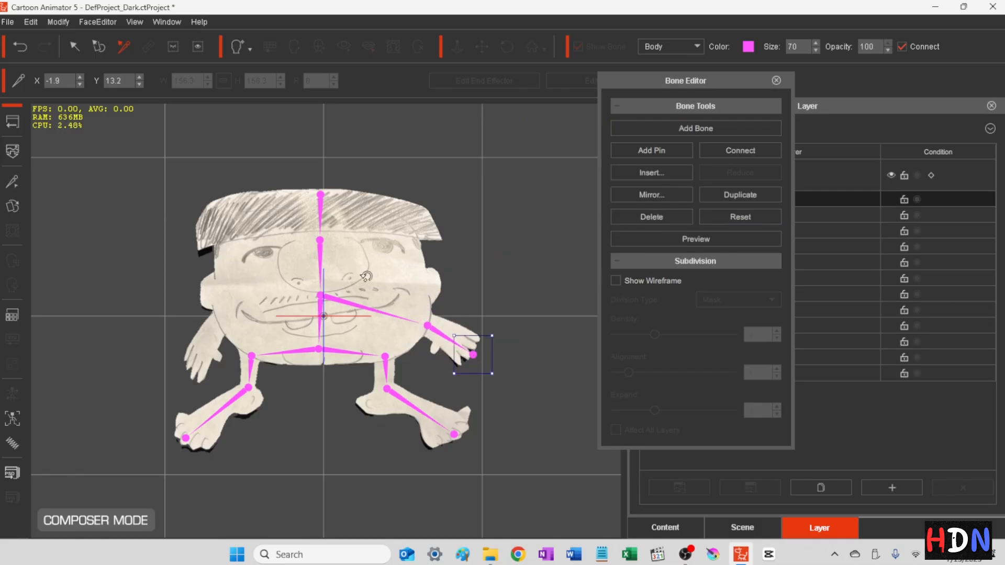
# Step: Branch a bone chain from the joint below the nose through the shoulder and arm to the hand on the image's left side, and end it
pyautogui.click(320, 296)
pyautogui.click(738, 152)
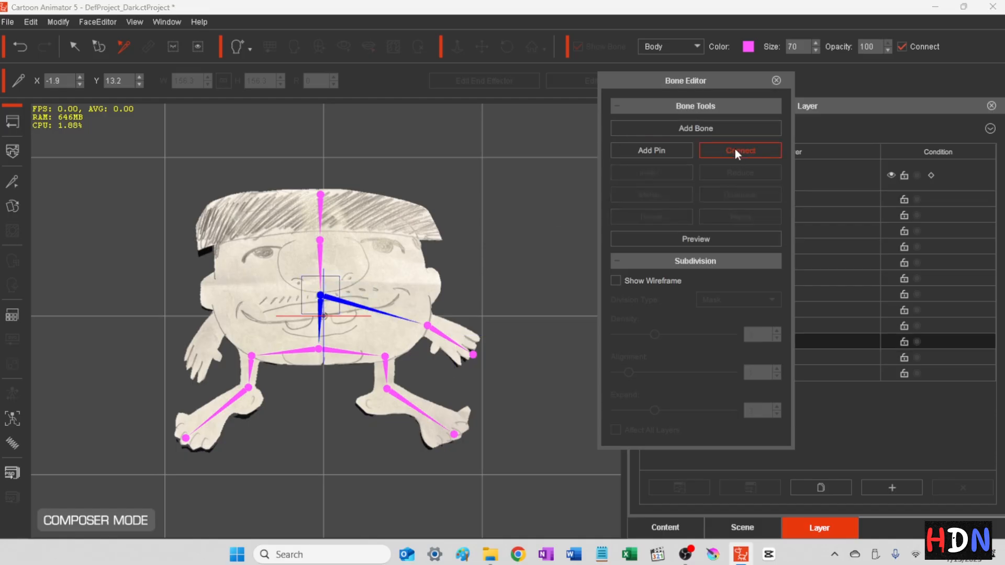
pyautogui.click(699, 126)
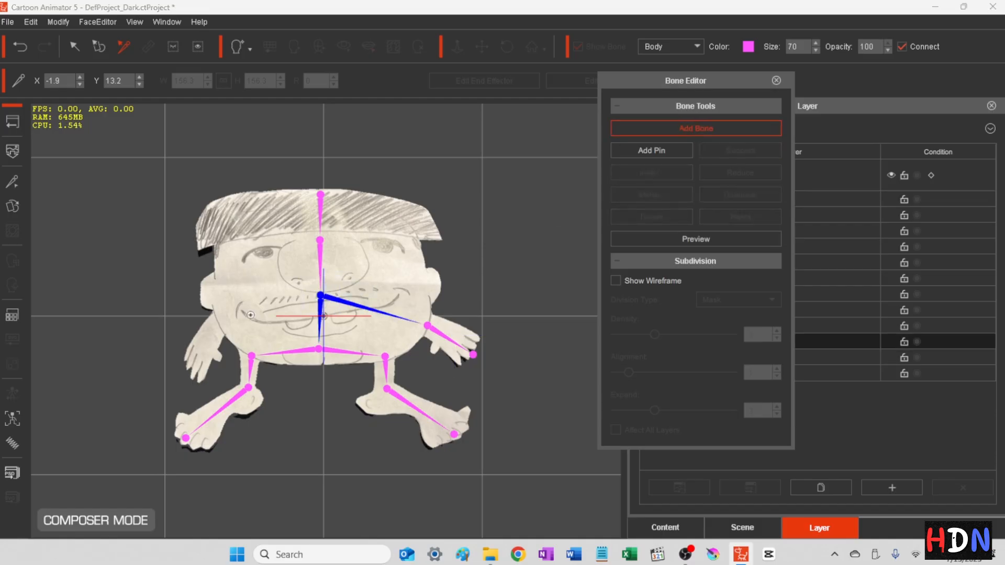
pyautogui.click(220, 324)
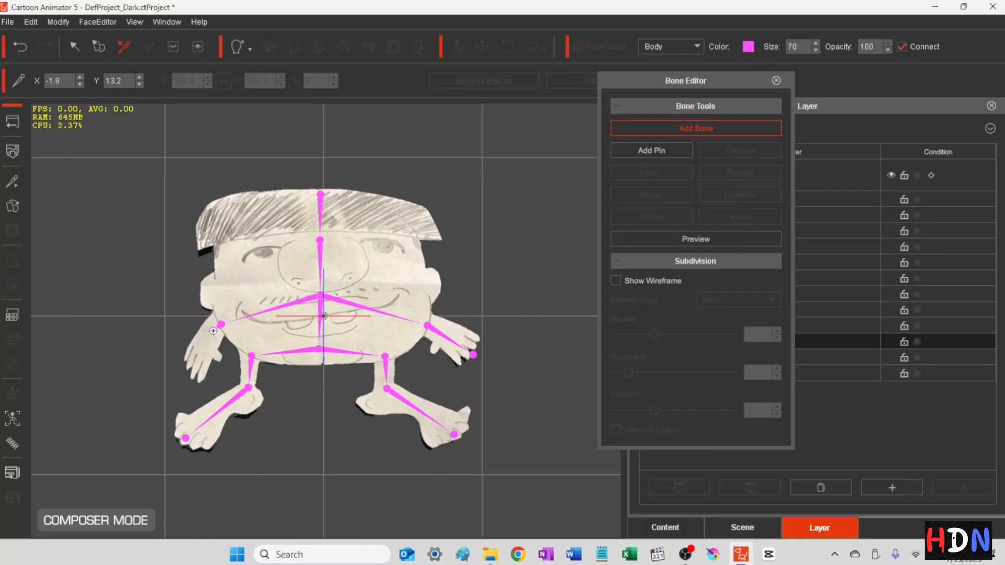
pyautogui.click(213, 332)
pyautogui.click(191, 375)
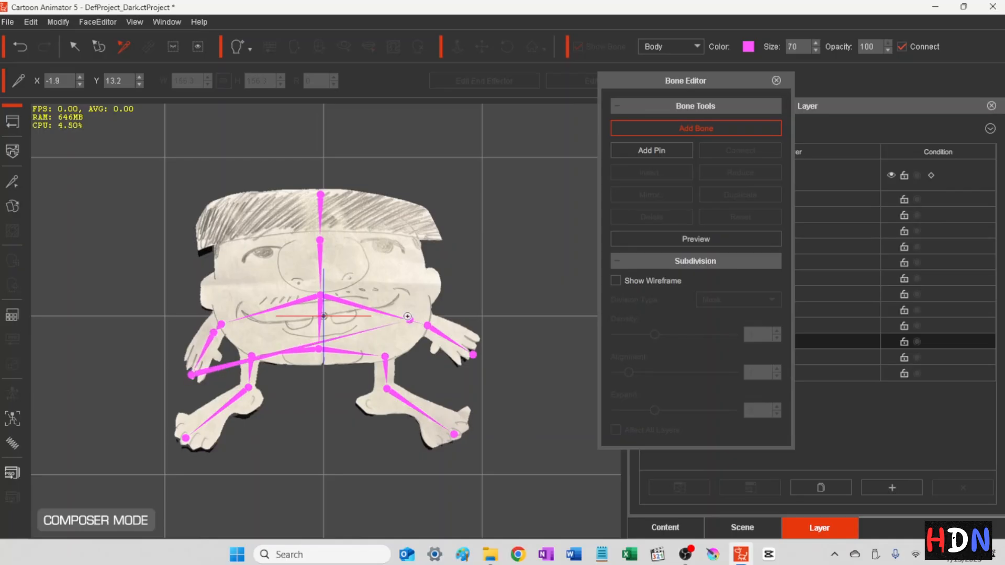
pyautogui.rightClick(191, 378)
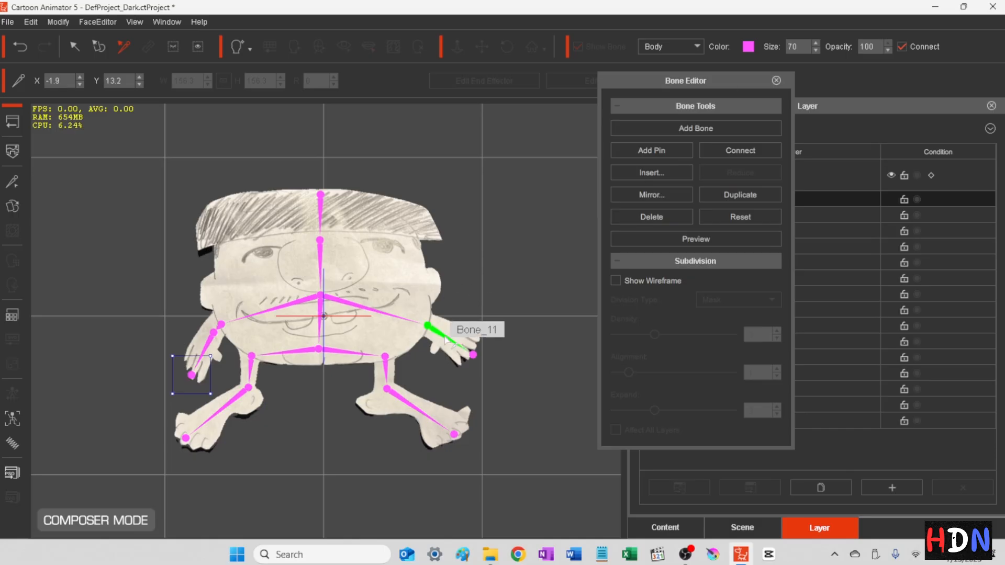
# Step: Insert one child bone and no parent bone into the arm bone on the image's right side, and close the Bone Editor
pyautogui.click(446, 336)
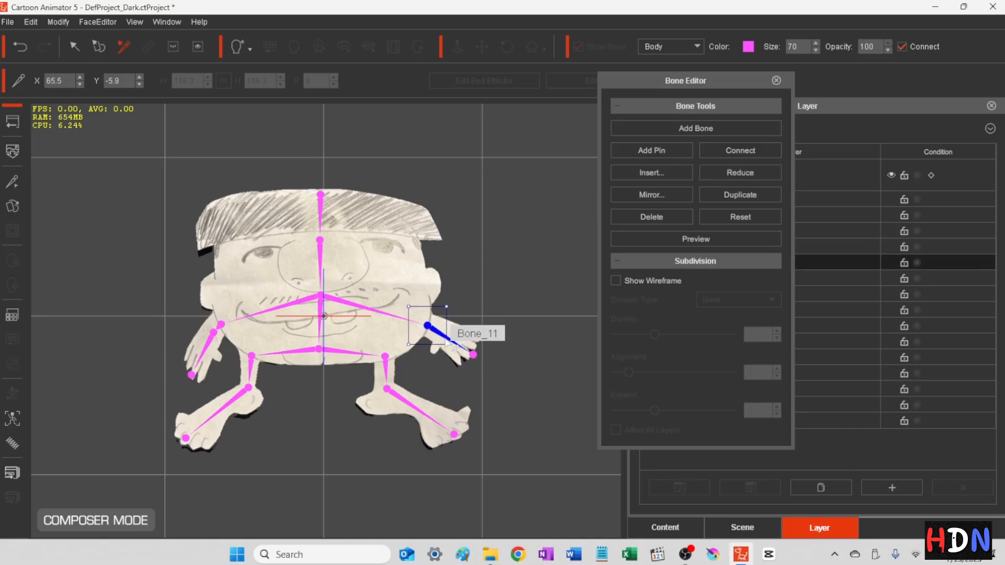
pyautogui.click(655, 172)
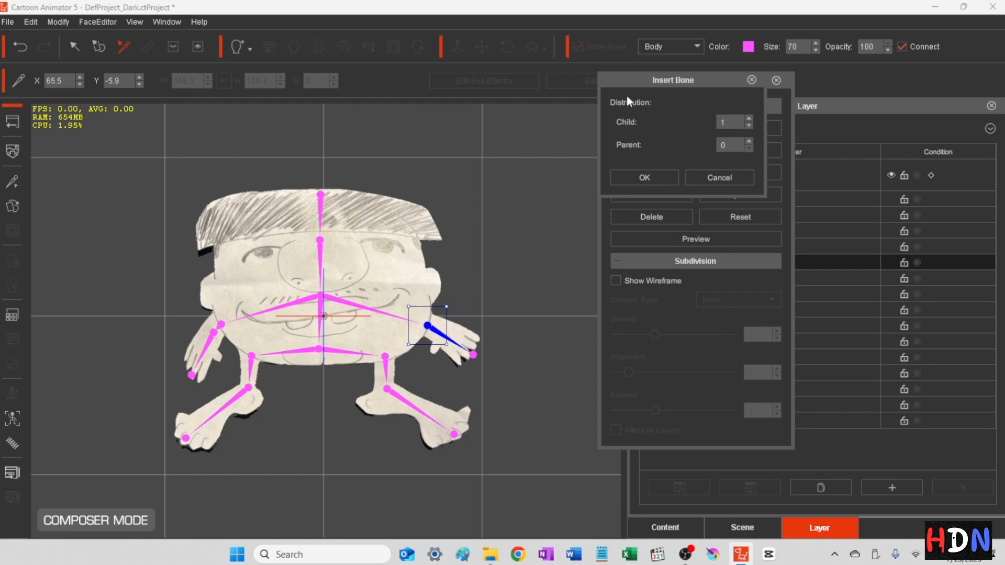
pyautogui.click(641, 177)
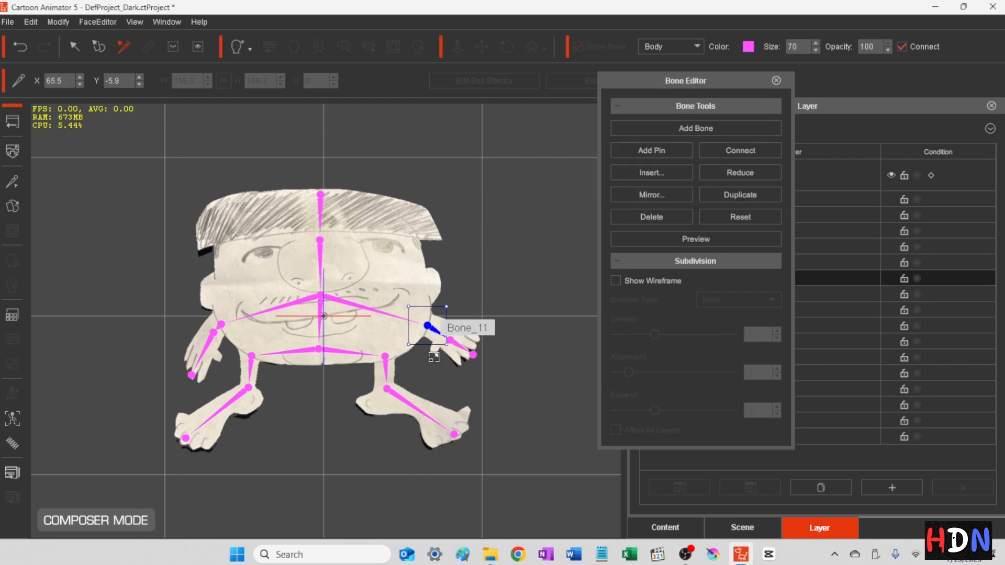
pyautogui.click(518, 283)
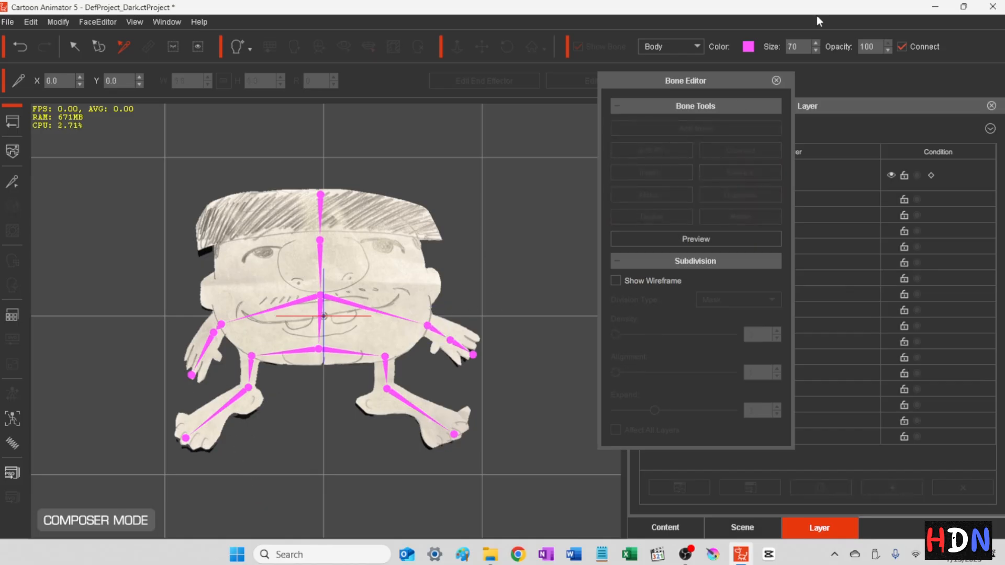
pyautogui.click(776, 81)
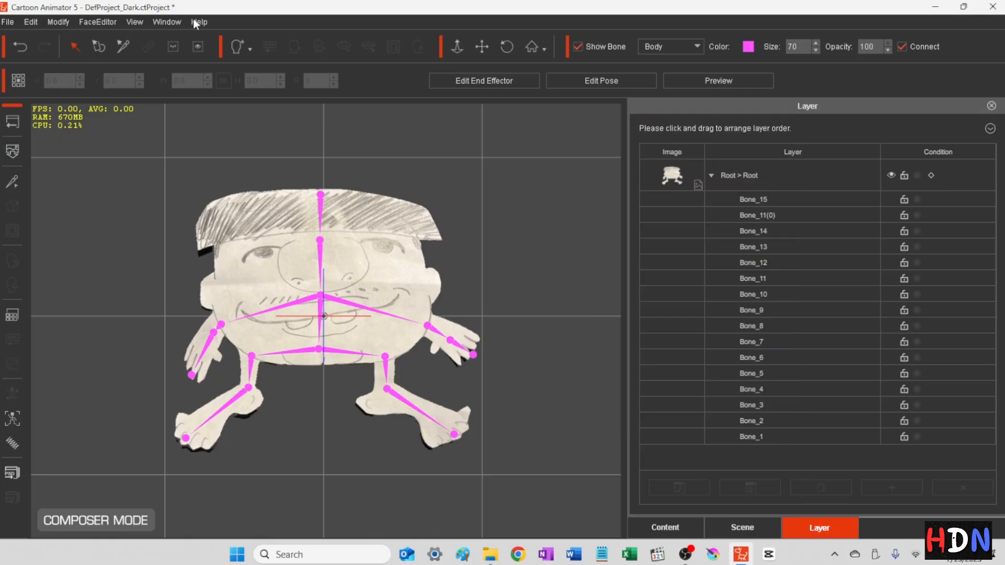
# Step: Move the central joint where the arm bones meet down to just above the chin joint, at about X -3.1, Y -12.3
pyautogui.click(122, 46)
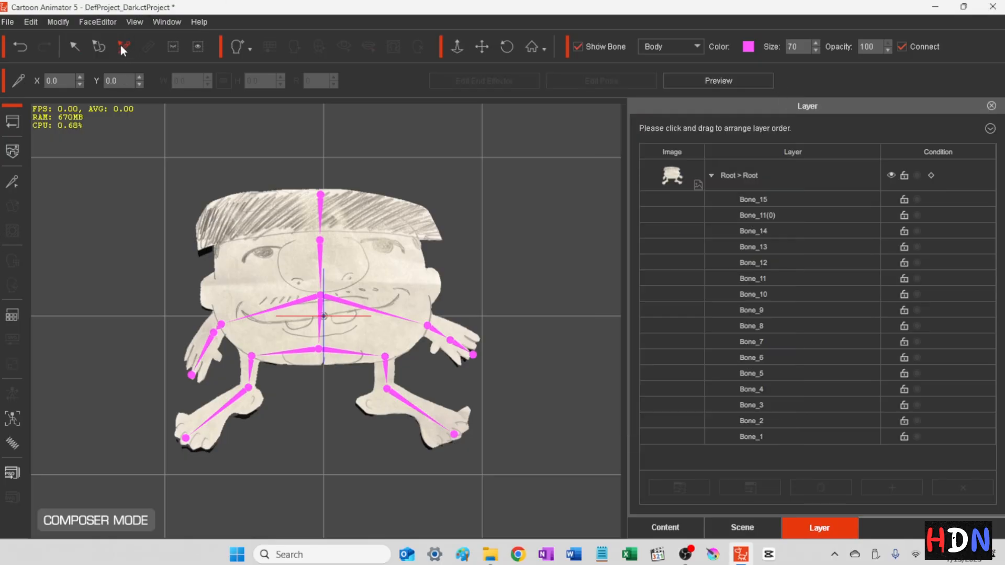
pyautogui.click(318, 301)
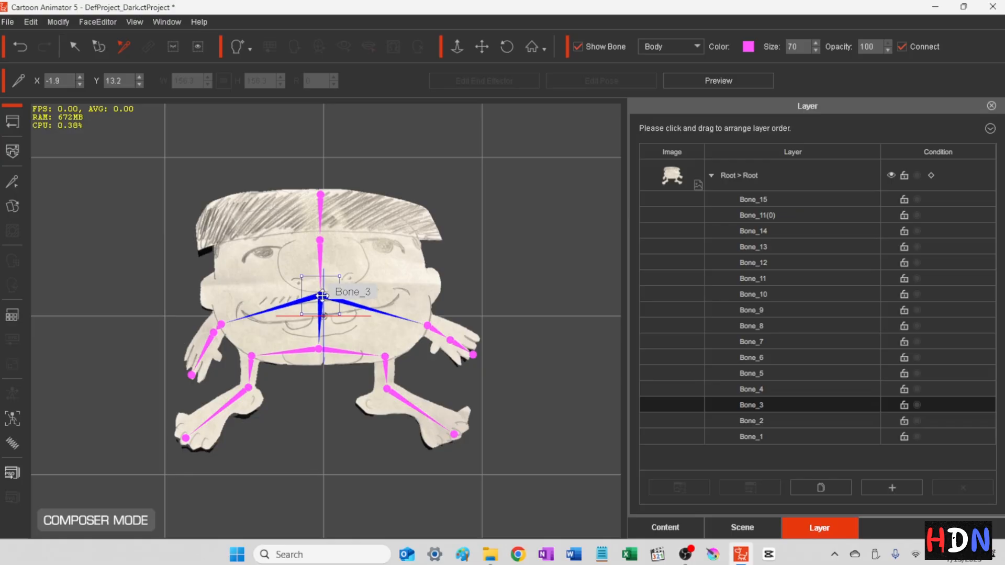
pyautogui.moveTo(321, 296); pyautogui.dragTo(319, 336)
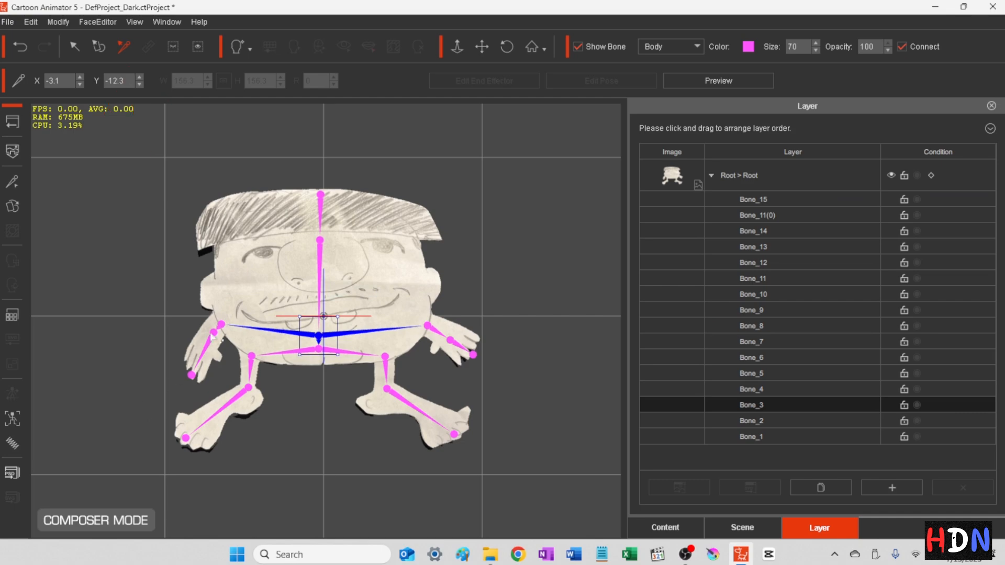
# Step: On the arm at the image's right, nudge the shoulder joint to about X 65.1 and move the inserted joint closer, to about X 72.7, Y -10.7
pyautogui.click(435, 329)
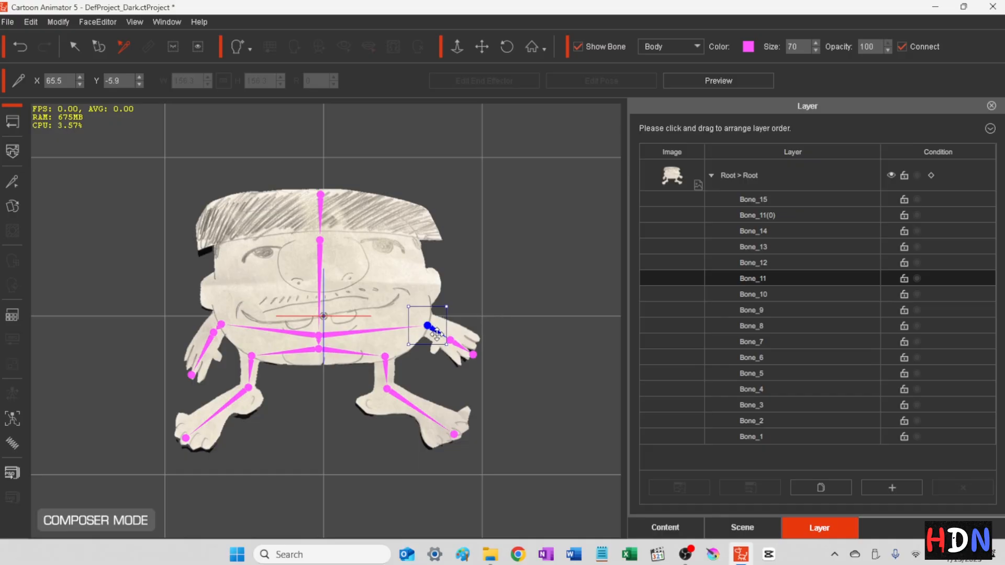
pyautogui.moveTo(436, 334); pyautogui.dragTo(433, 333)
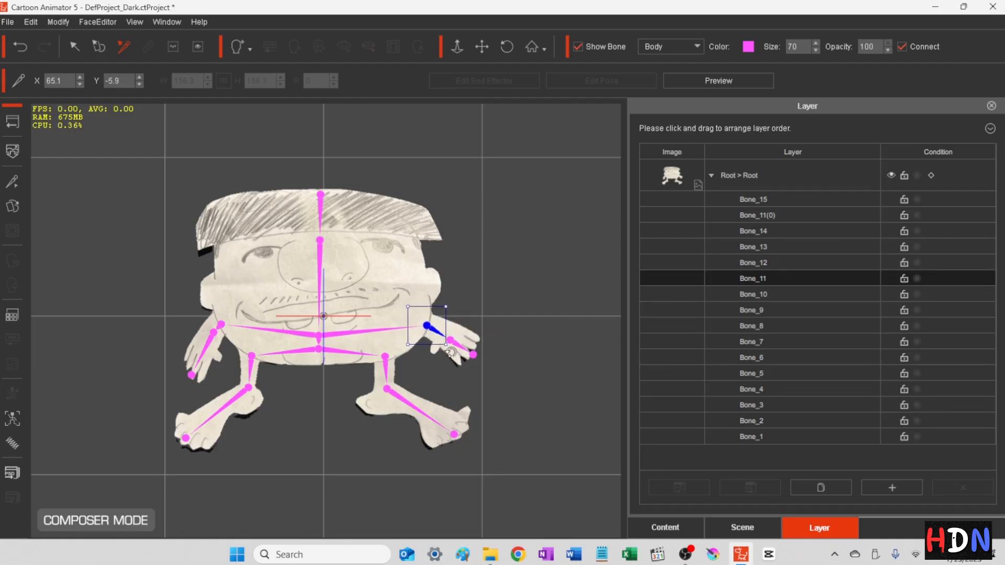
pyautogui.click(532, 336)
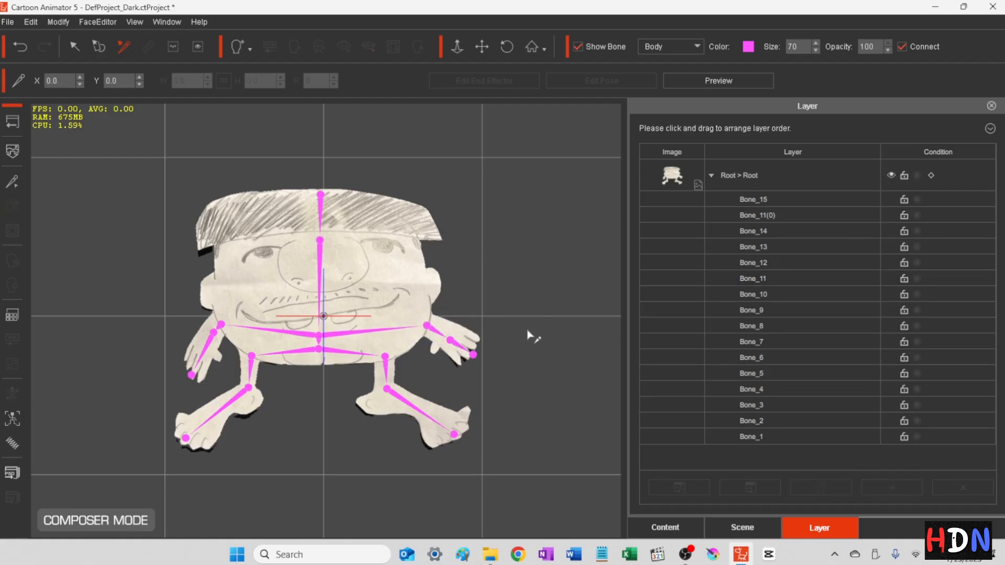
pyautogui.click(455, 345)
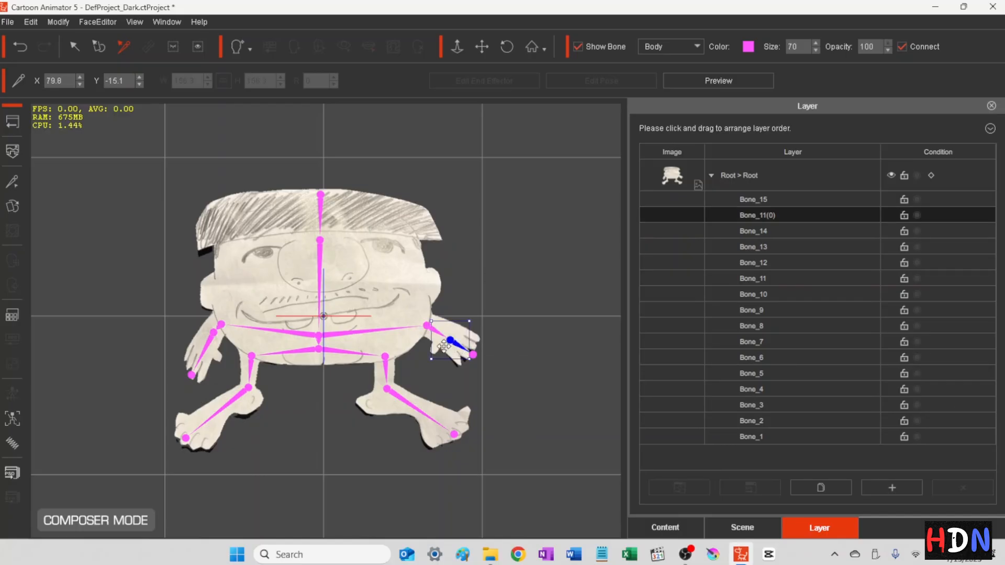
pyautogui.moveTo(443, 347); pyautogui.dragTo(432, 339)
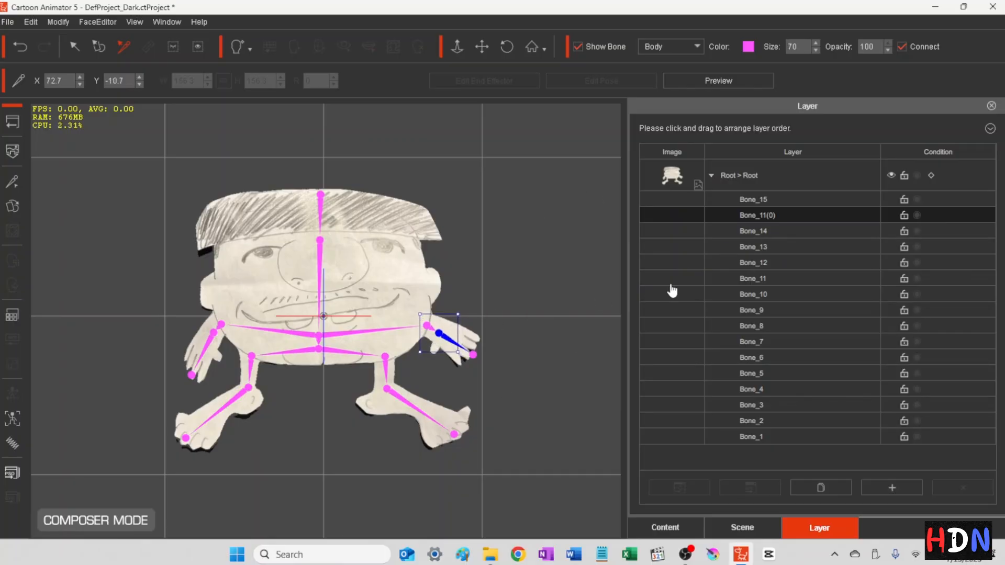
# Step: Preview the rig by rotating the hand bone on the image's right side and the foot bone on the left side, and end the preview
pyautogui.click(726, 80)
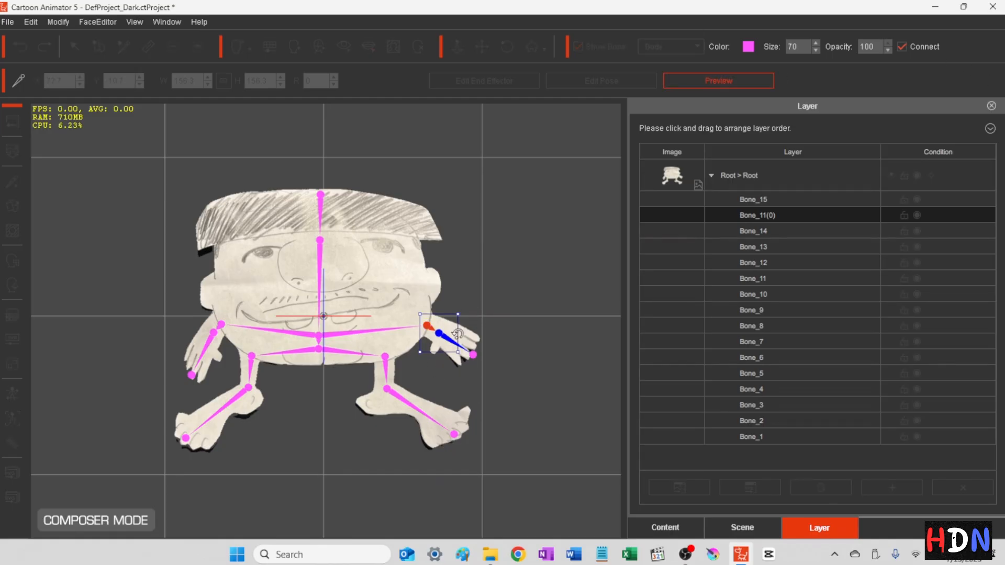
pyautogui.moveTo(458, 334)
pyautogui.mouseDown()
pyautogui.moveTo(479, 290)
pyautogui.moveTo(449, 347)
pyautogui.moveTo(475, 330)
pyautogui.moveTo(448, 365)
pyautogui.moveTo(516, 288)
pyautogui.moveTo(513, 350)
pyautogui.moveTo(404, 371)
pyautogui.moveTo(532, 260)
pyautogui.moveTo(527, 220)
pyautogui.moveTo(484, 287)
pyautogui.moveTo(419, 355)
pyautogui.moveTo(456, 351)
pyautogui.moveTo(426, 343)
pyautogui.moveTo(458, 339)
pyautogui.moveTo(446, 340)
pyautogui.mouseUp()
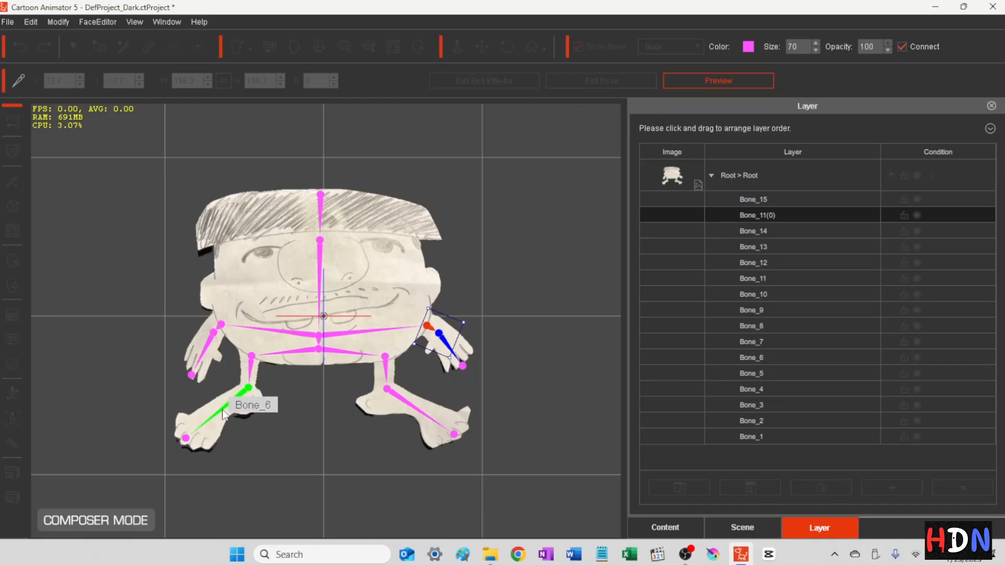
pyautogui.click(260, 396)
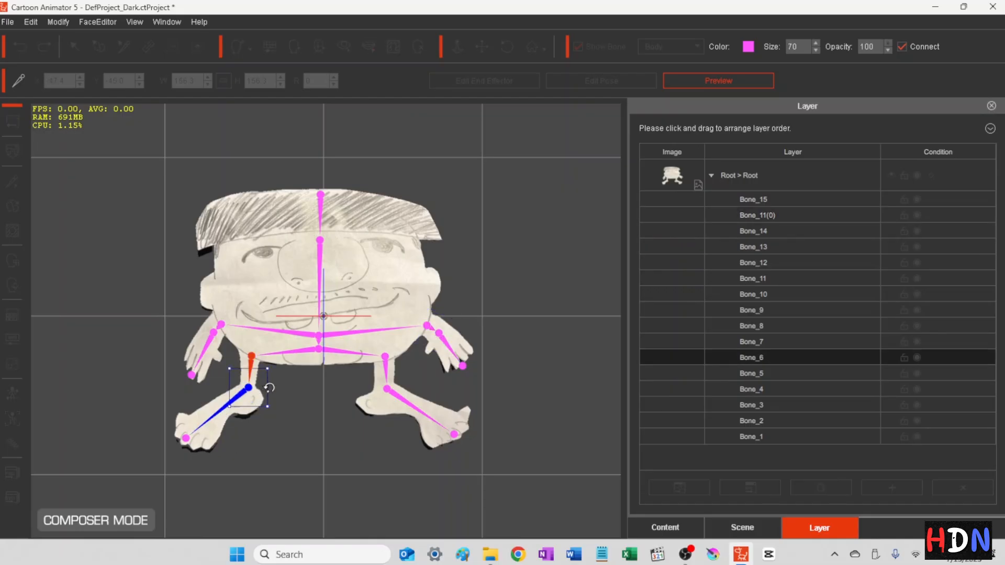
pyautogui.moveTo(266, 388); pyautogui.dragTo(267, 399)
pyautogui.moveTo(269, 396); pyautogui.dragTo(245, 379)
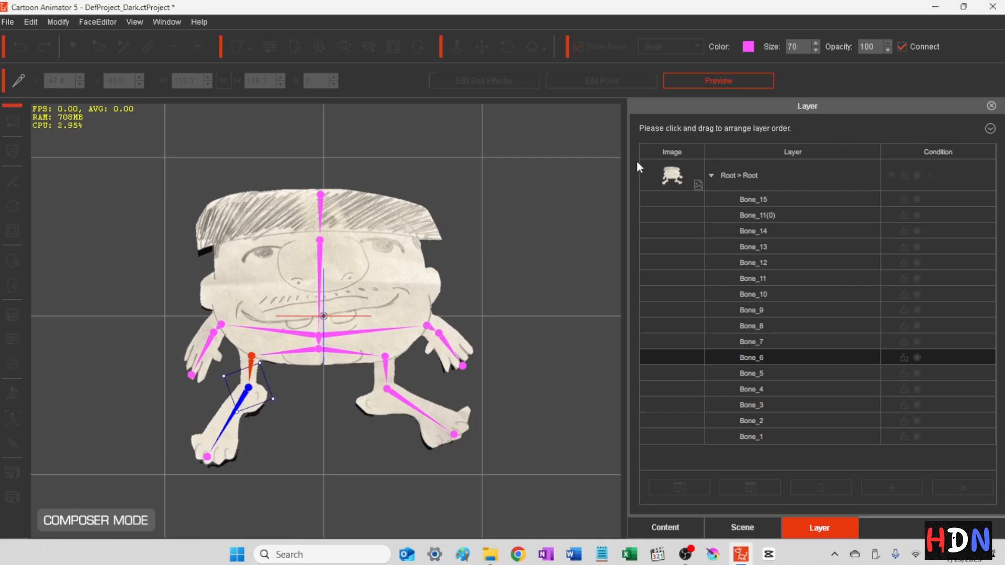
pyautogui.click(720, 80)
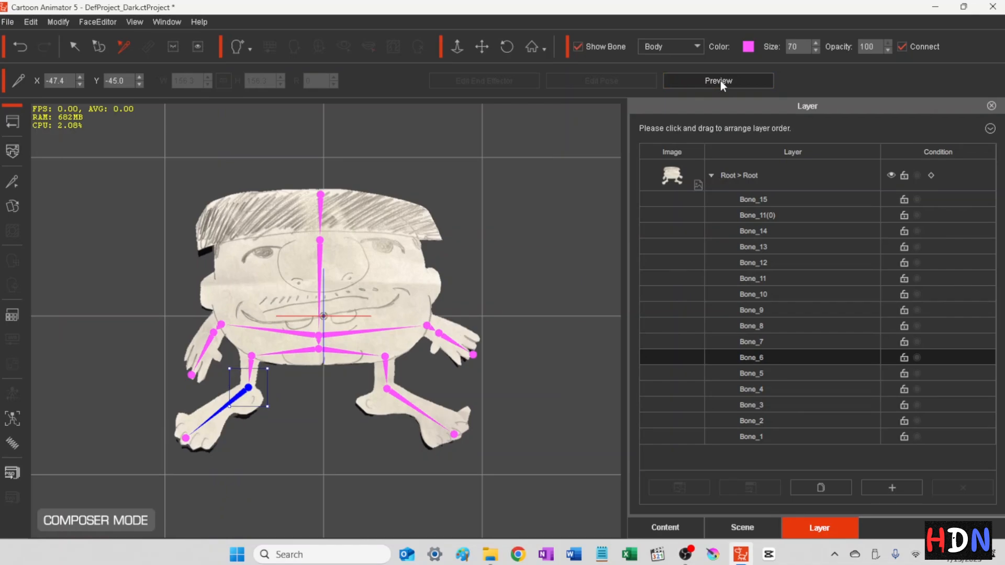
# Step: Save the rigged character as the free bone actor file sammy-custom2.ctFBactor over the existing one, and return to the stage
pyautogui.click(8, 22)
pyautogui.click(57, 42)
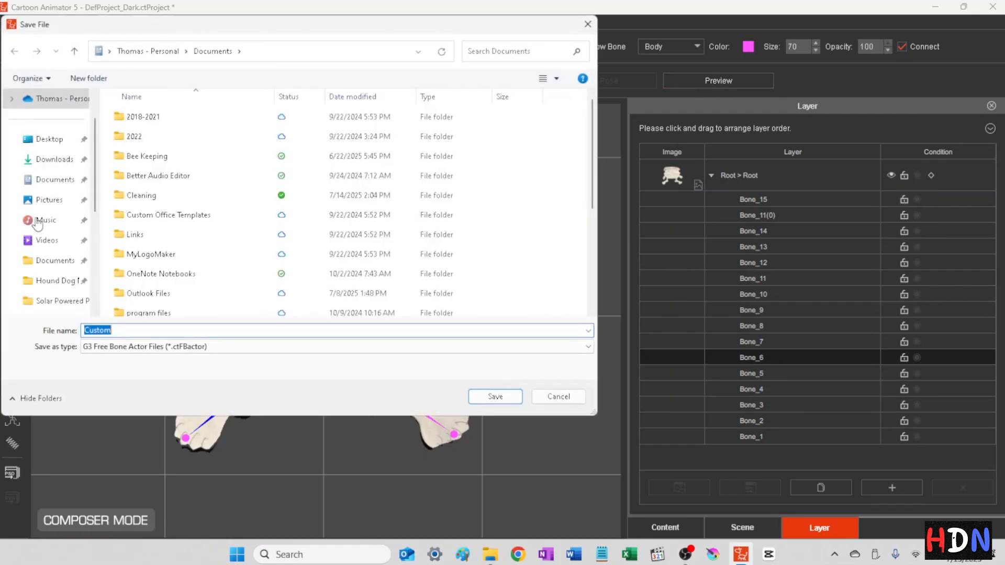
pyautogui.write('sa')
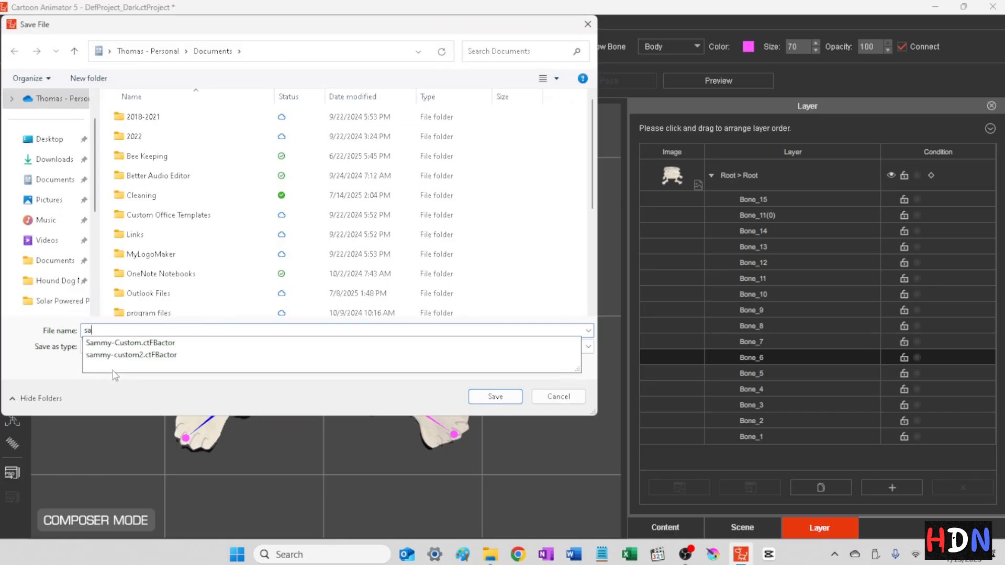
pyautogui.click(116, 357)
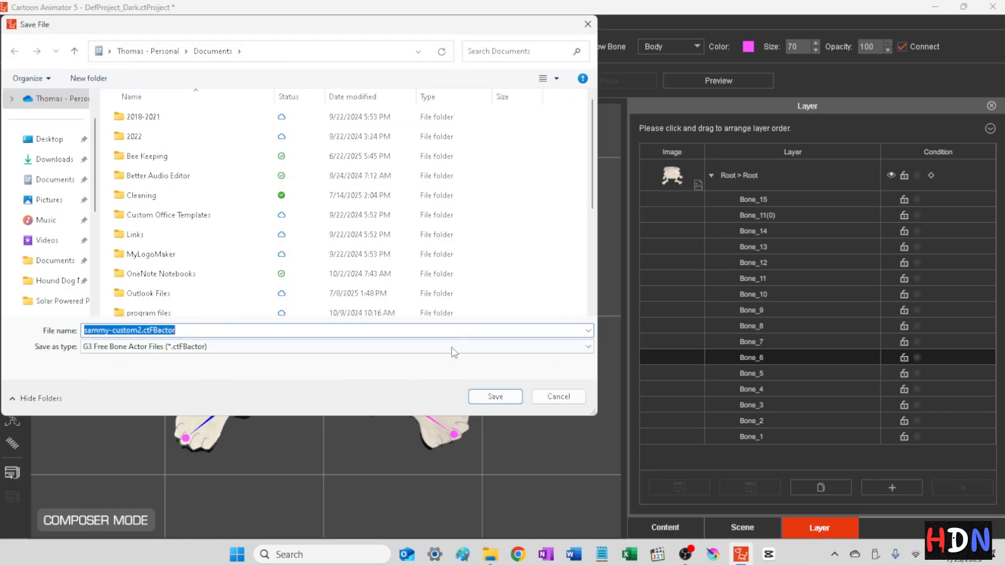
pyautogui.click(494, 395)
pyautogui.click(534, 277)
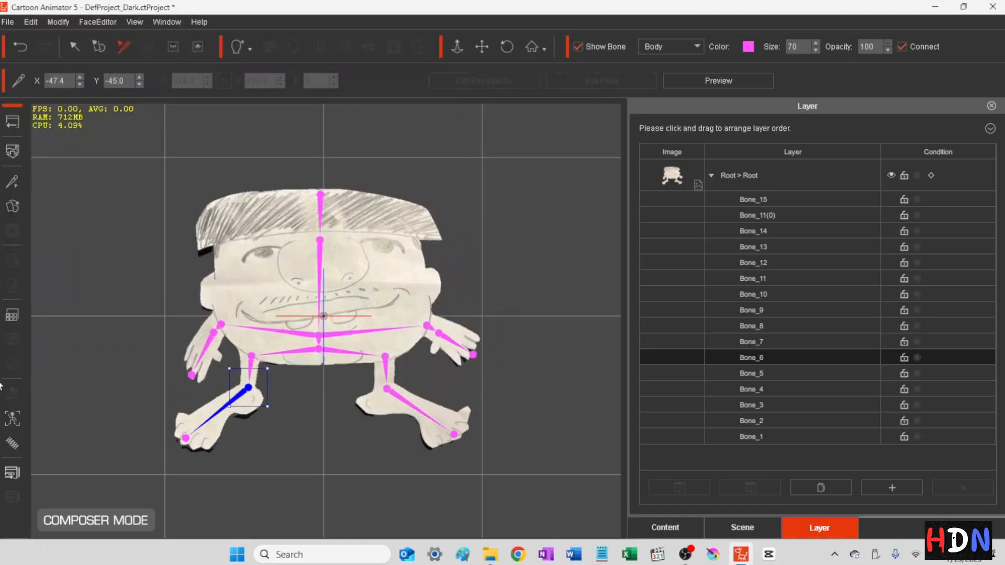
pyautogui.click(13, 124)
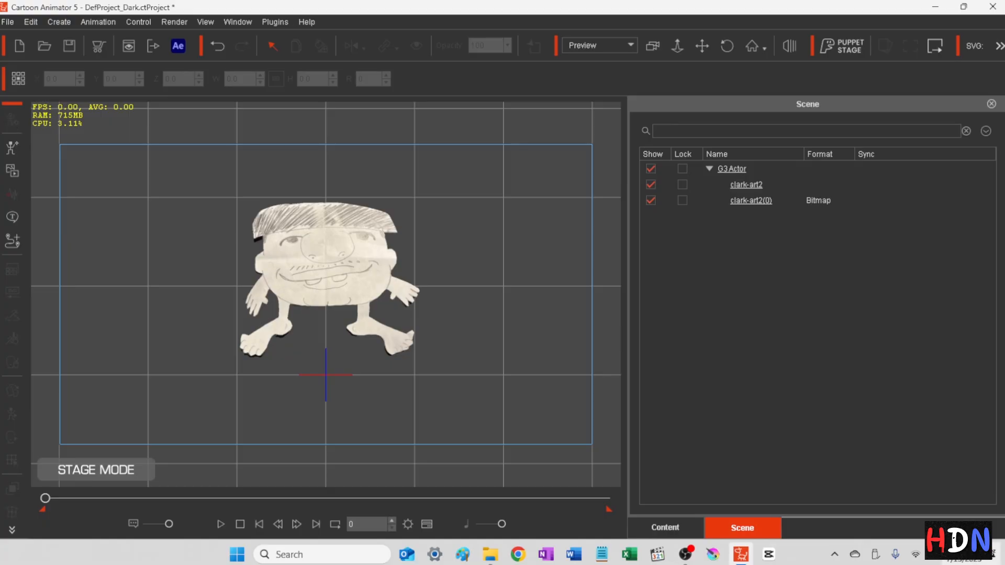
# Step: Save the stage character to the custom content library as sammy-custom2 with asset type Actor/Free Bone, replacing the existing file
pyautogui.click(665, 528)
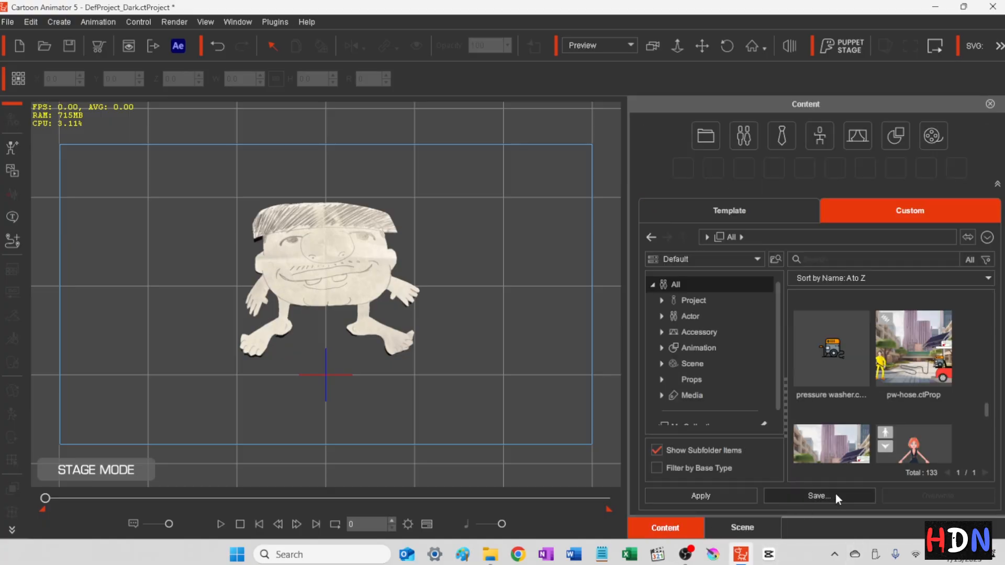
pyautogui.click(816, 495)
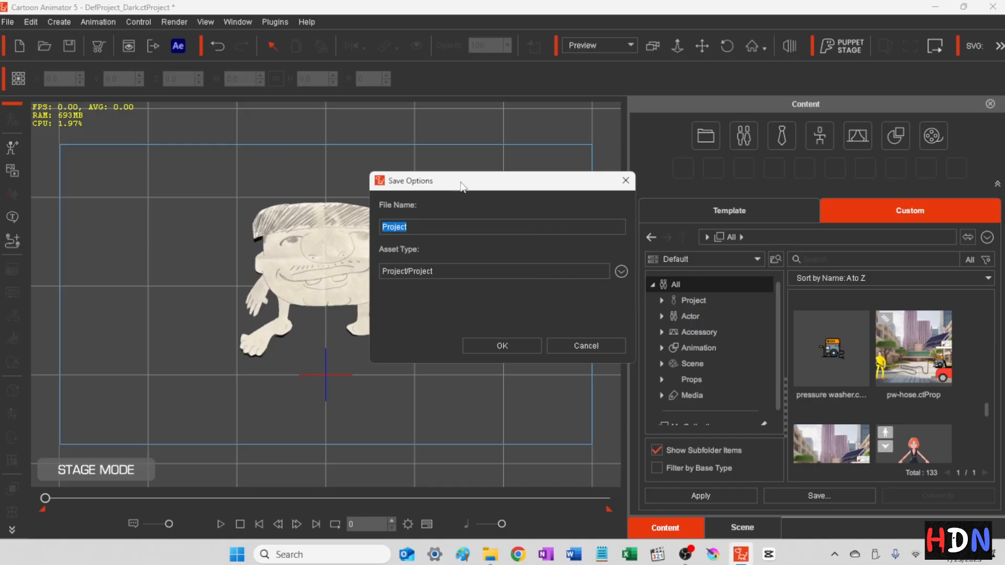
pyautogui.click(584, 346)
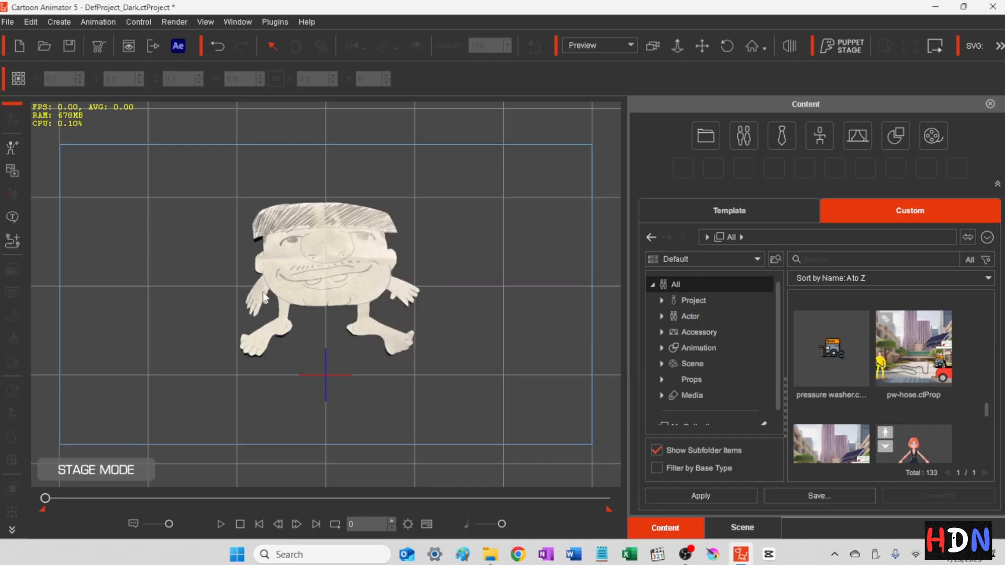
pyautogui.click(309, 260)
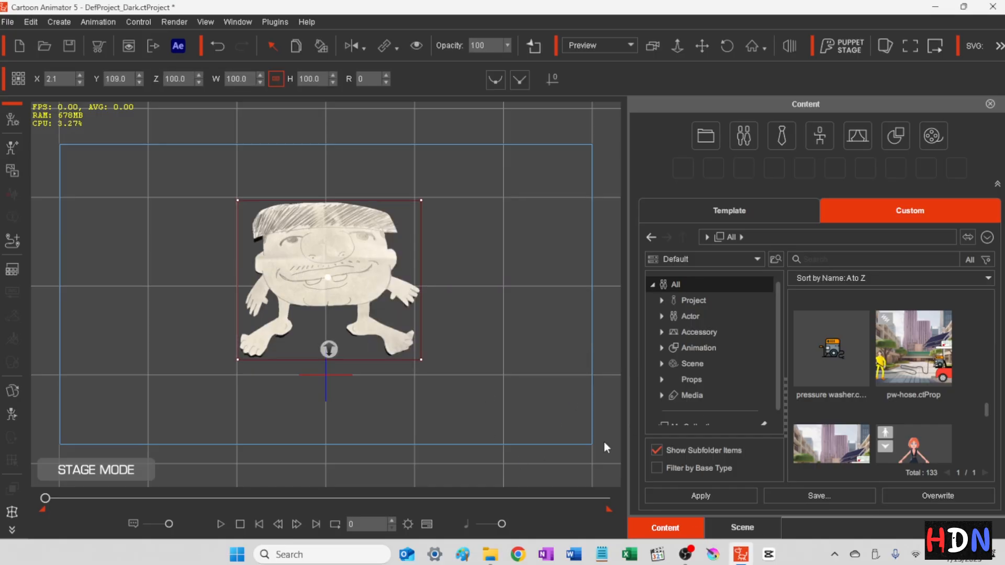
pyautogui.click(803, 495)
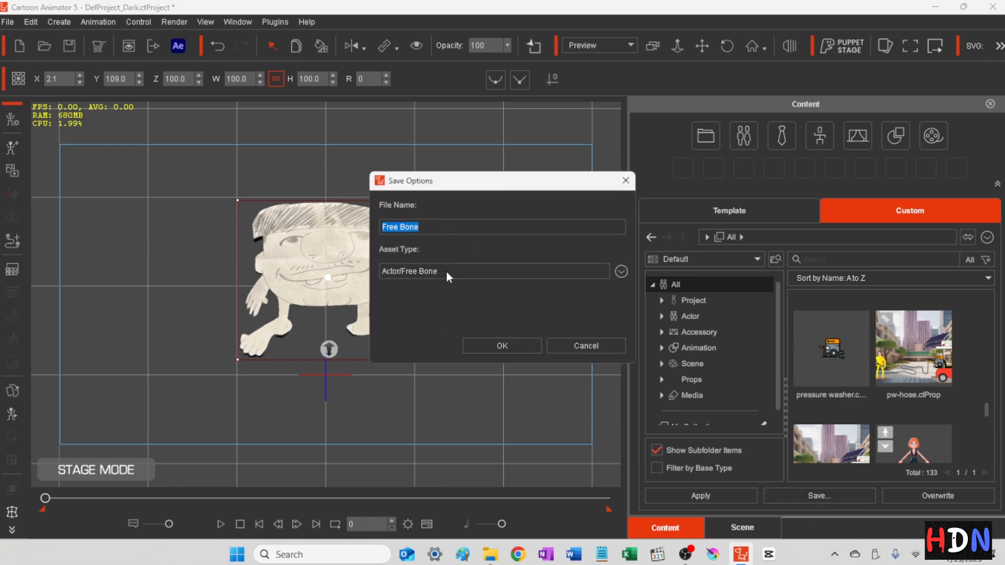
pyautogui.write('sammy-')
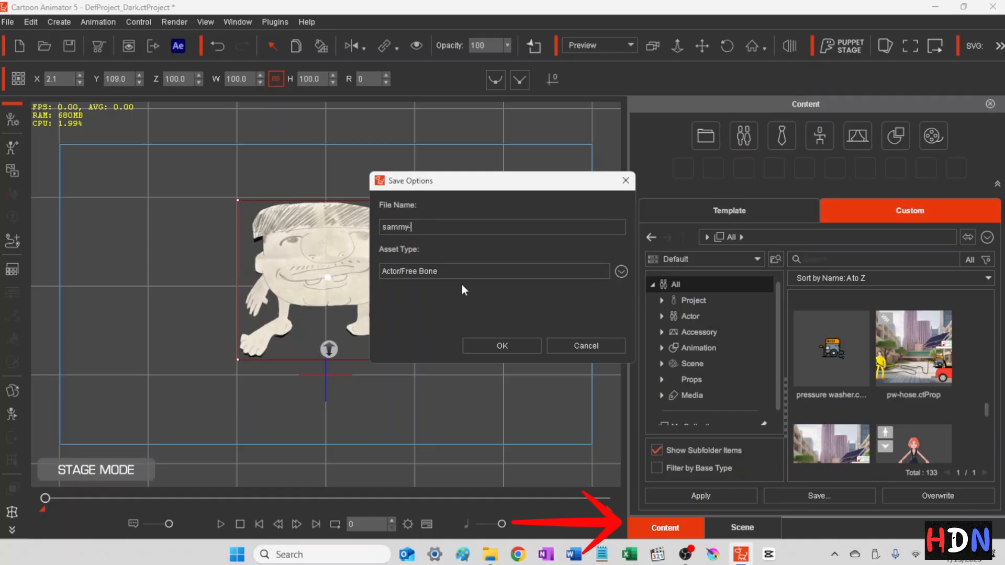
pyautogui.write('custom2')
pyautogui.click(498, 347)
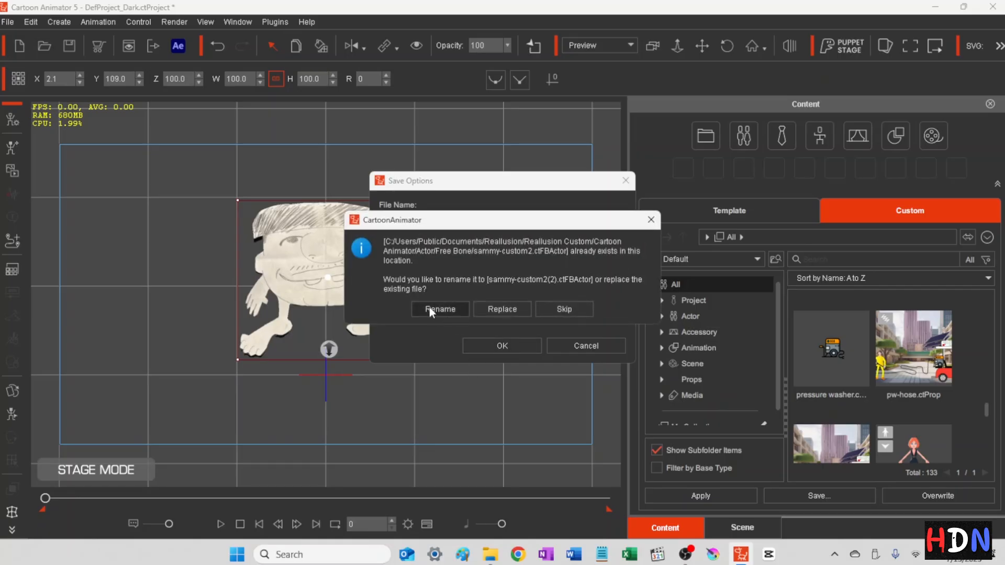
pyautogui.click(503, 311)
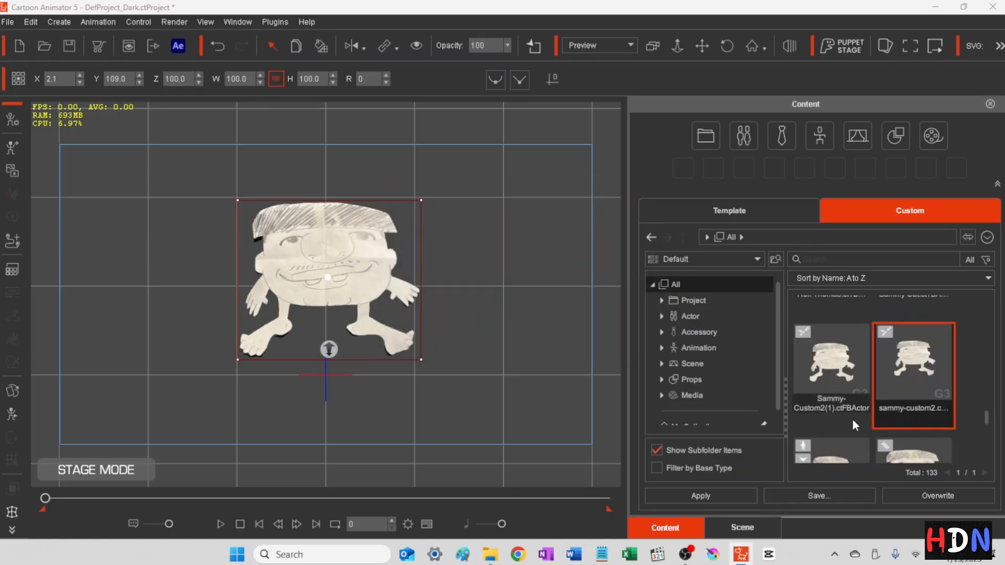
# Step: Delete the duplicate Sammy-Custom2(1) actor from the custom content library and check the remaining sammy entries
pyautogui.click(828, 383)
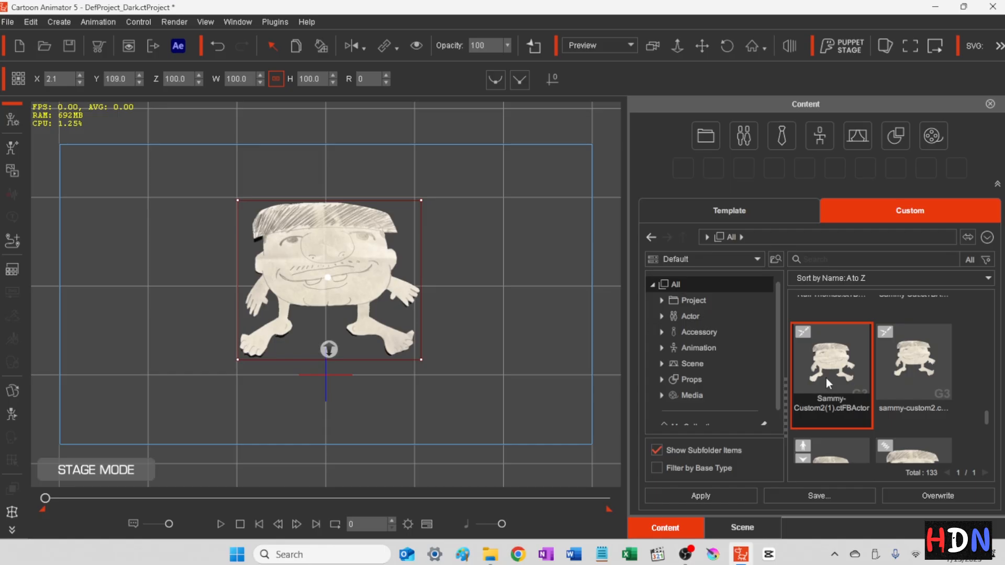
pyautogui.press('Delete')
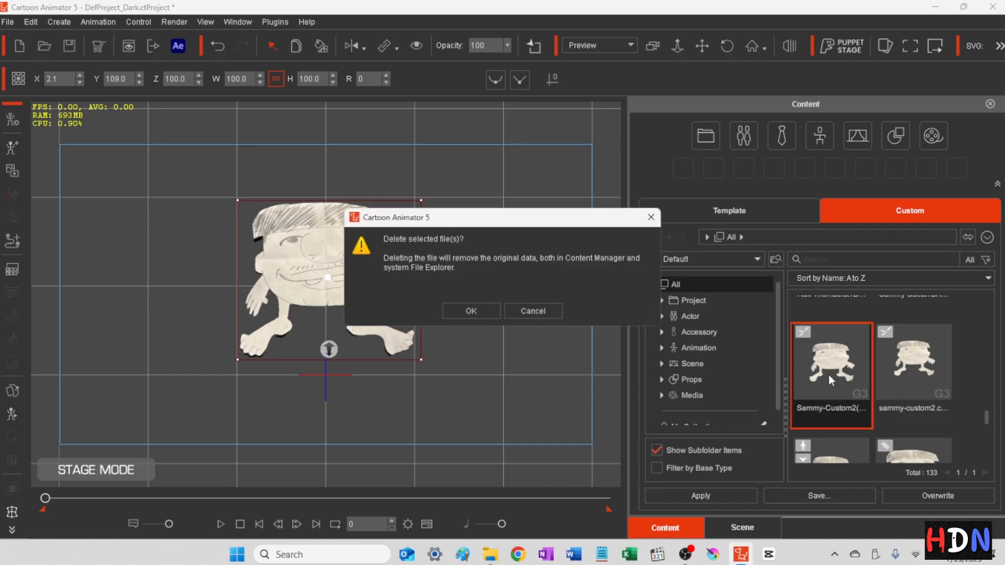
pyautogui.click(471, 310)
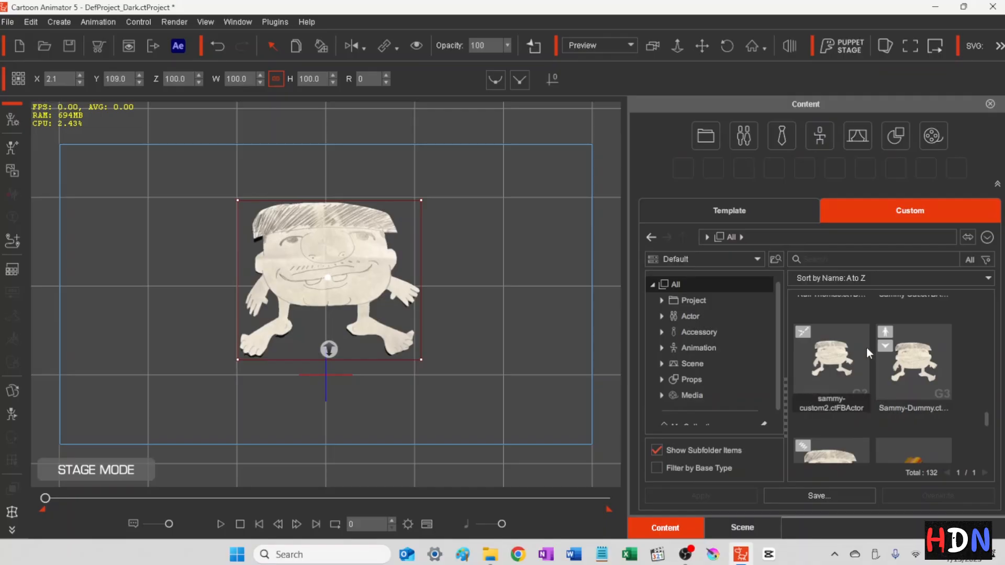
pyautogui.scroll(1, 852, 392)
pyautogui.scroll(2, 892, 394)
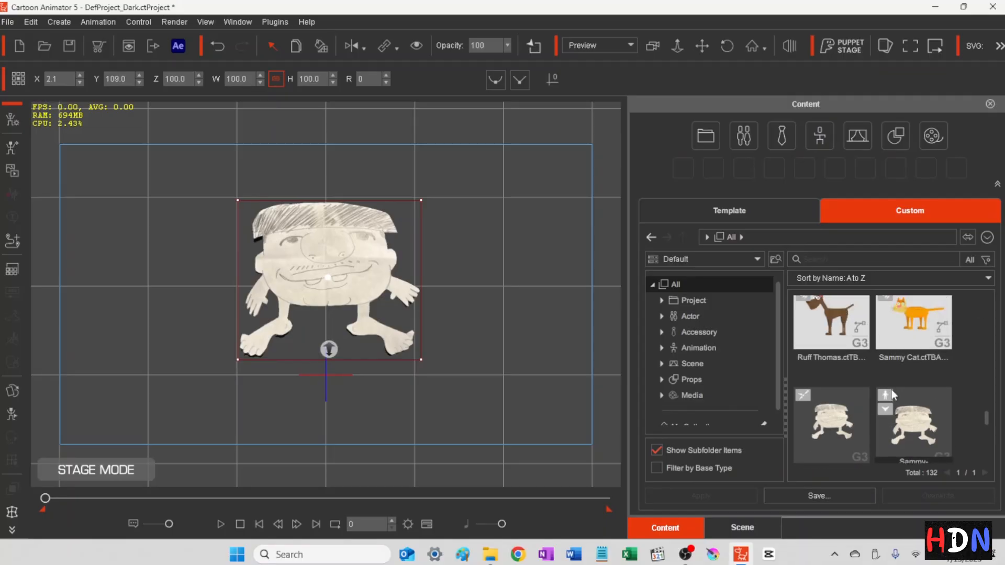
pyautogui.scroll(-2, 892, 394)
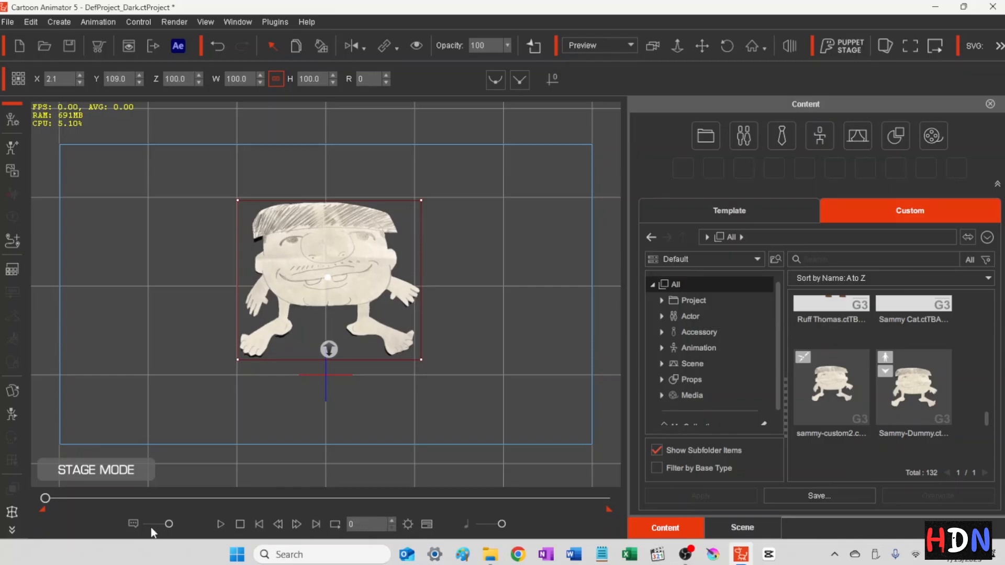
# Step: Show the timeline and, at frame 50, move the character to about X 148.4, Y -1.5 to create a motion path
pyautogui.click(427, 524)
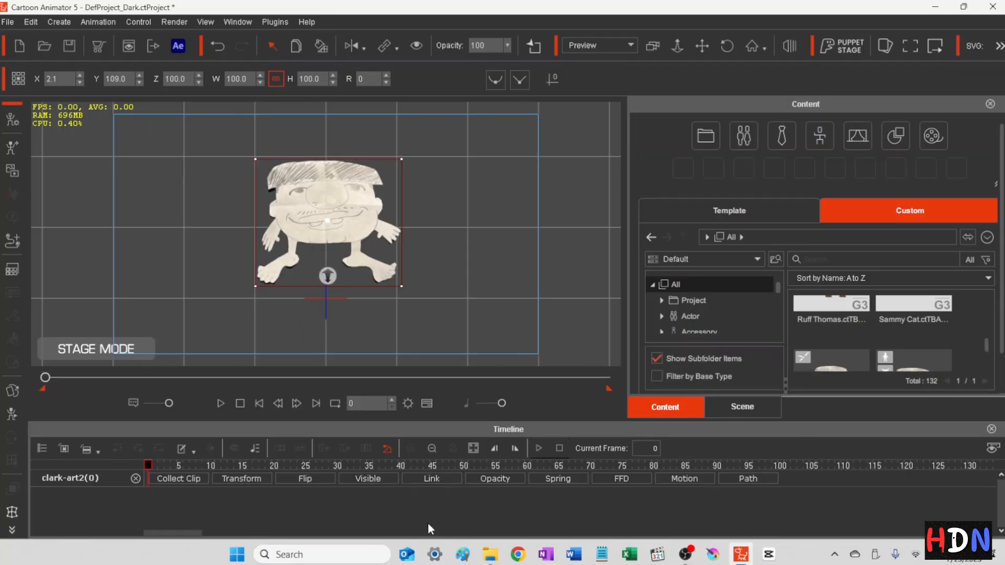
pyautogui.click(464, 466)
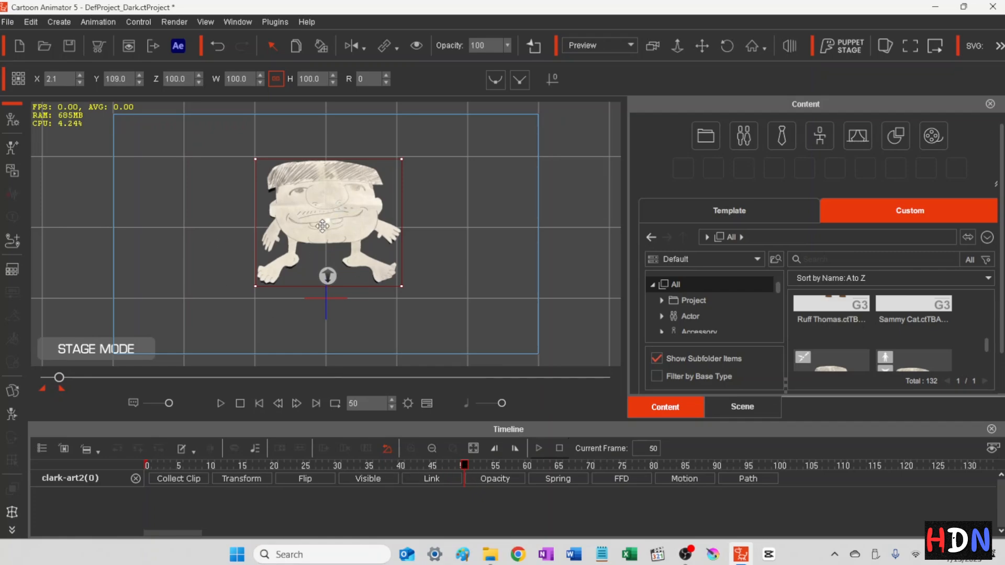
pyautogui.moveTo(328, 220); pyautogui.dragTo(441, 302)
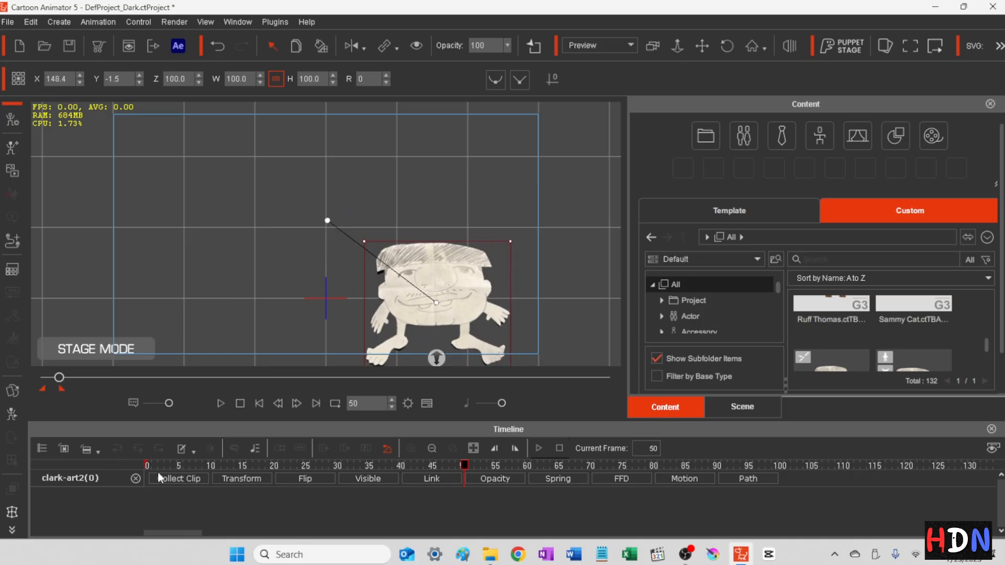
# Step: At frame 1, open the 2D Motion Key Editor in Hierarchy View and rotate Bone_6 to about 349 degrees
pyautogui.moveTo(152, 467); pyautogui.dragTo(24, 409)
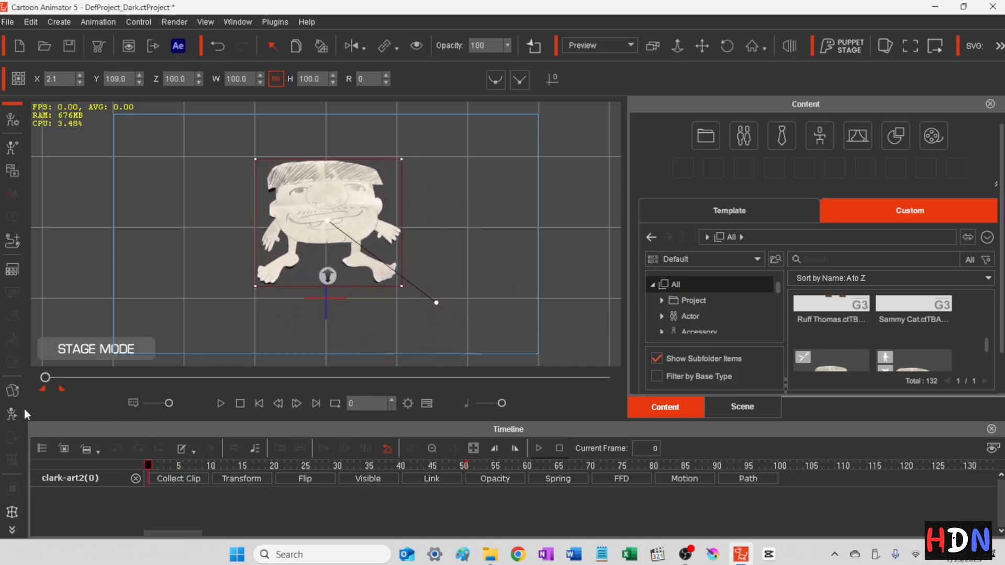
pyautogui.click(392, 401)
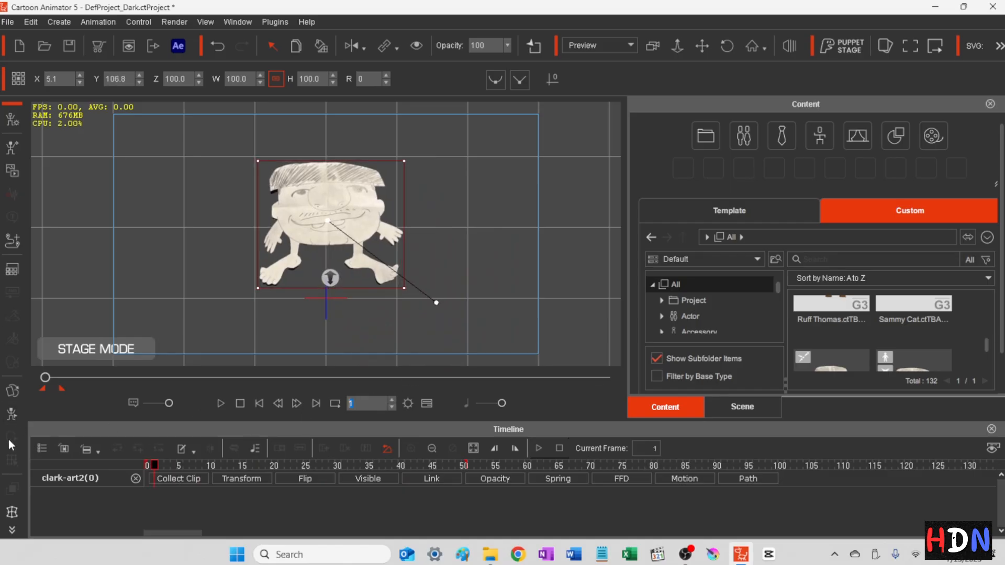
pyautogui.click(10, 418)
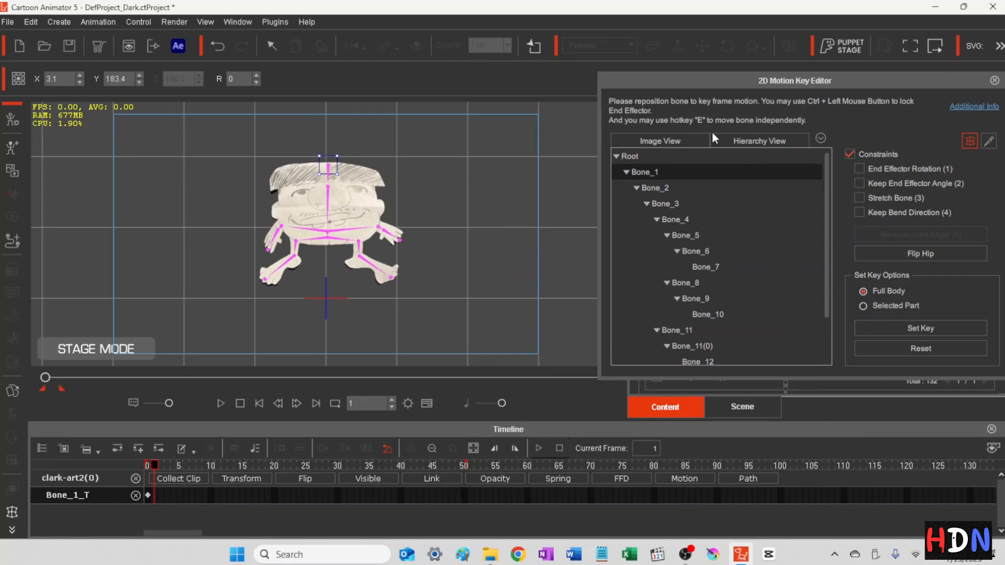
pyautogui.click(758, 140)
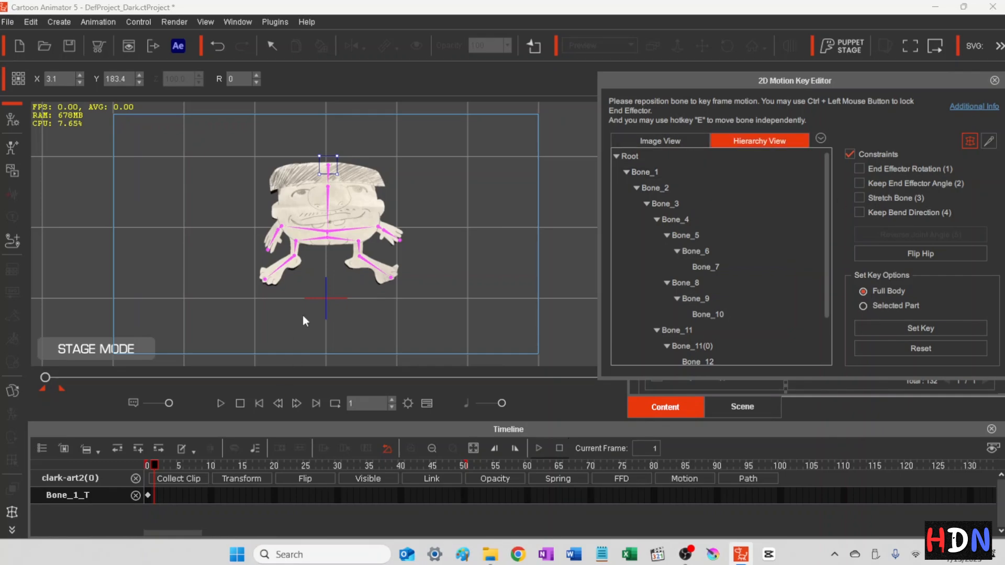
pyautogui.click(290, 258)
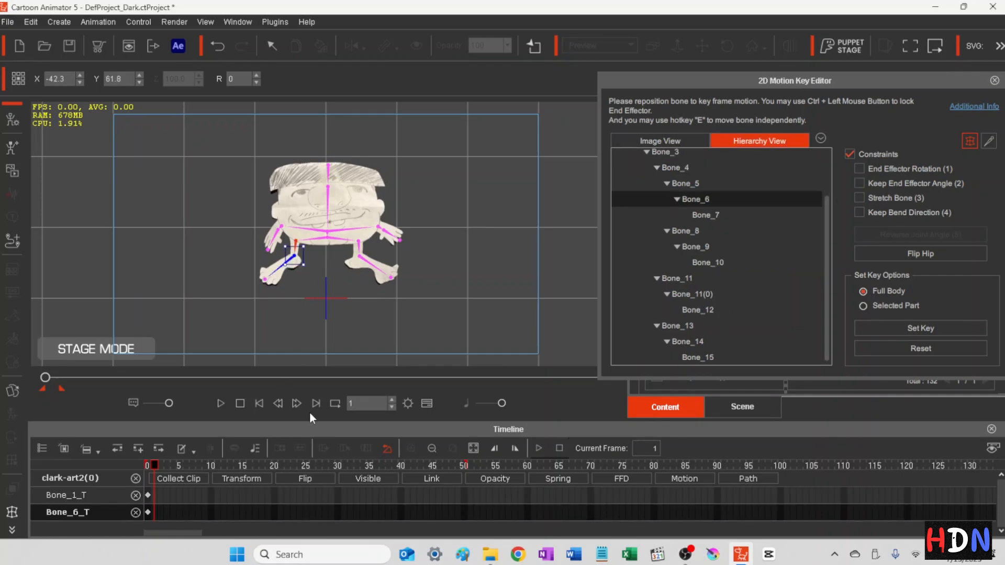
pyautogui.moveTo(305, 269); pyautogui.dragTo(304, 255)
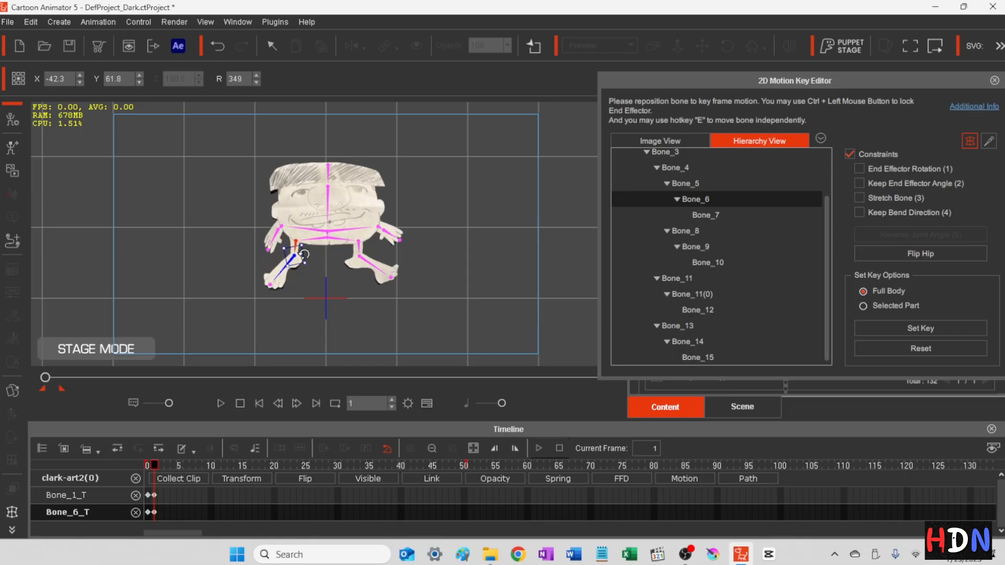
# Step: At frame 3, rotate Bone_9, the lower leg bone on the image's right side, to about 26 degrees
pyautogui.click(391, 400)
pyautogui.click(392, 400)
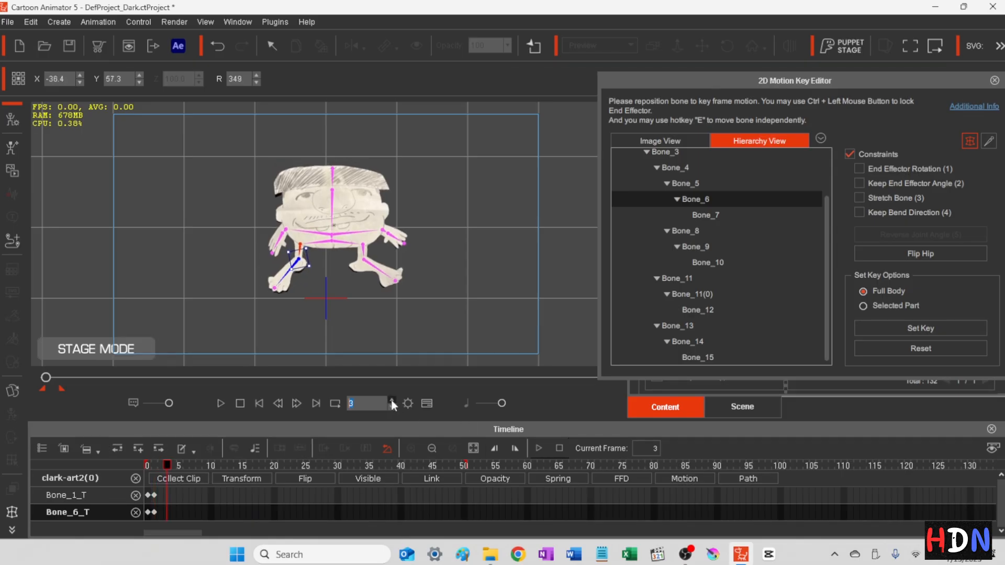
pyautogui.click(374, 264)
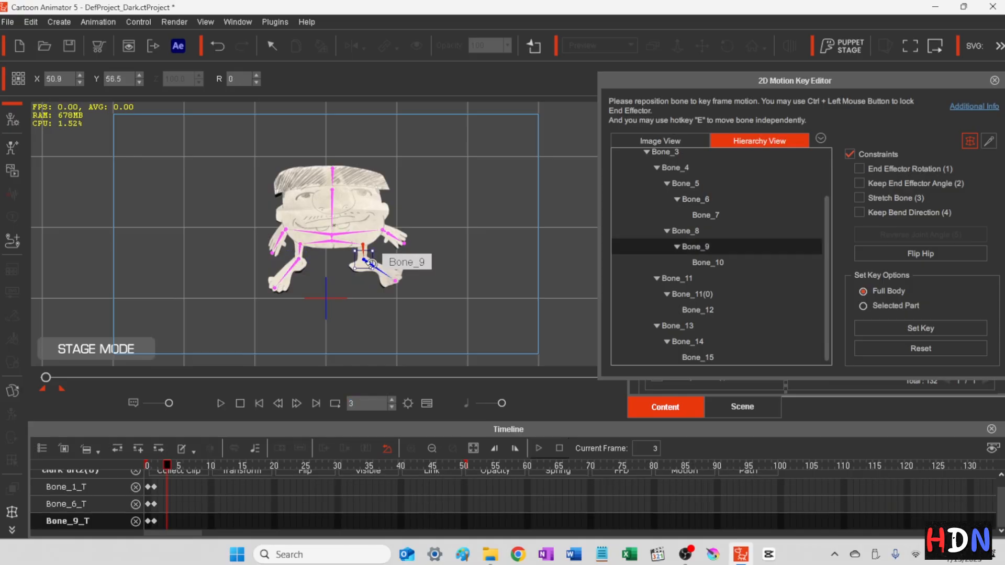
pyautogui.moveTo(373, 262); pyautogui.dragTo(370, 265)
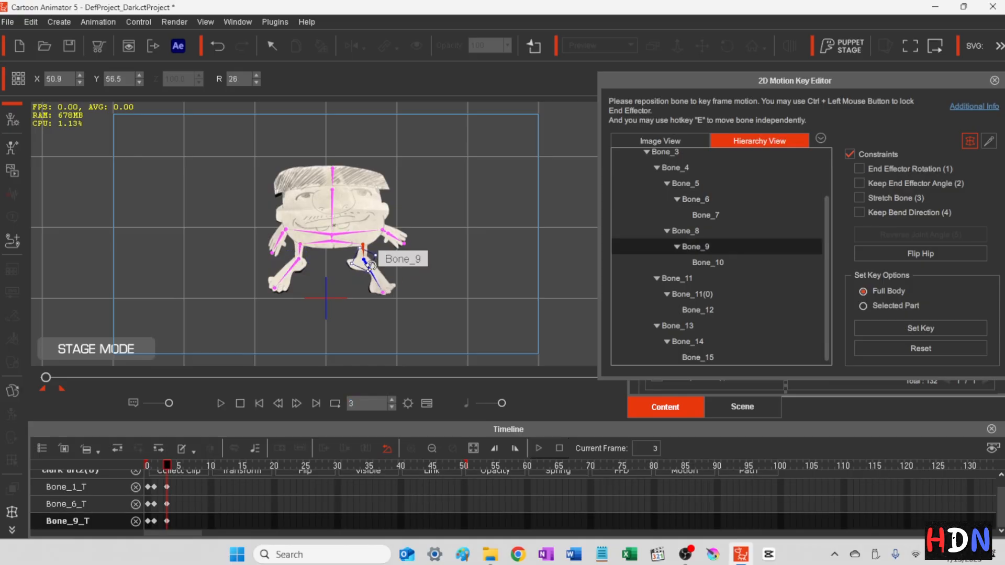
# Step: At frame 5, rotate Bone_6, the lower leg bone on the image's left side, to about 6 degrees
pyautogui.click(392, 400)
pyautogui.click(391, 400)
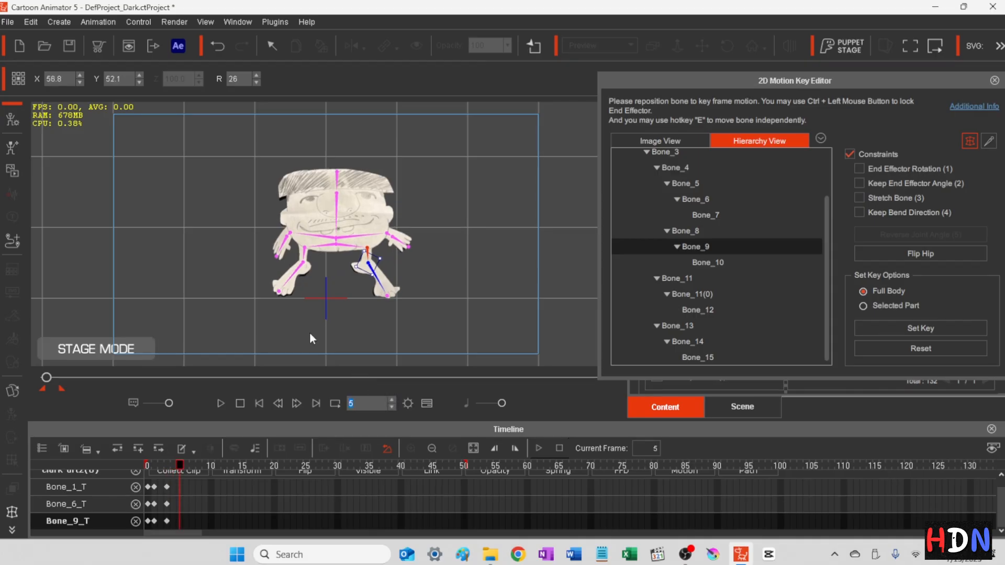
pyautogui.click(303, 263)
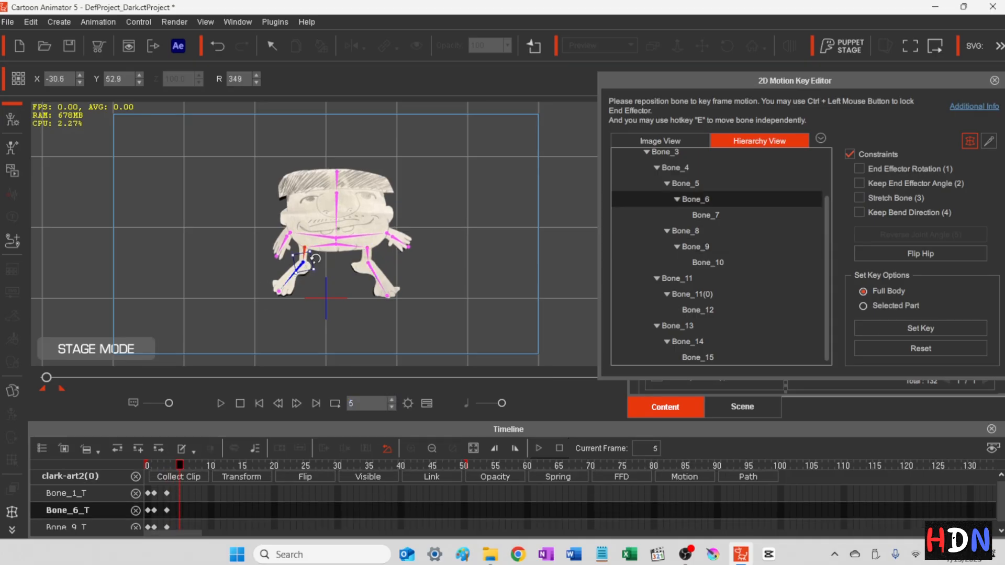
pyautogui.moveTo(313, 261); pyautogui.dragTo(320, 305)
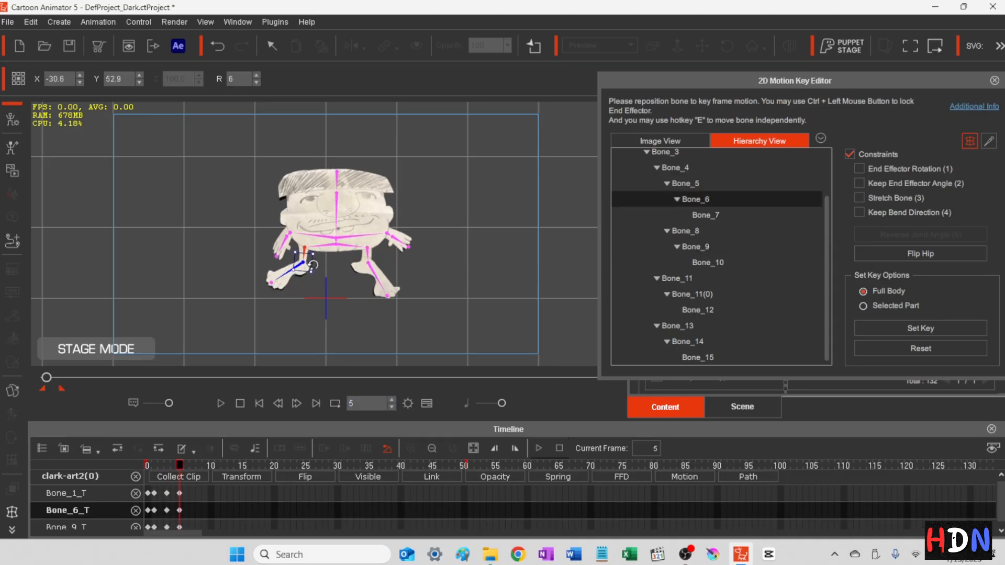
# Step: At frame 7, rotate Bone_9, the lower leg bone on the image's right side, to about 6 degrees
pyautogui.click(392, 400)
pyautogui.click(392, 400)
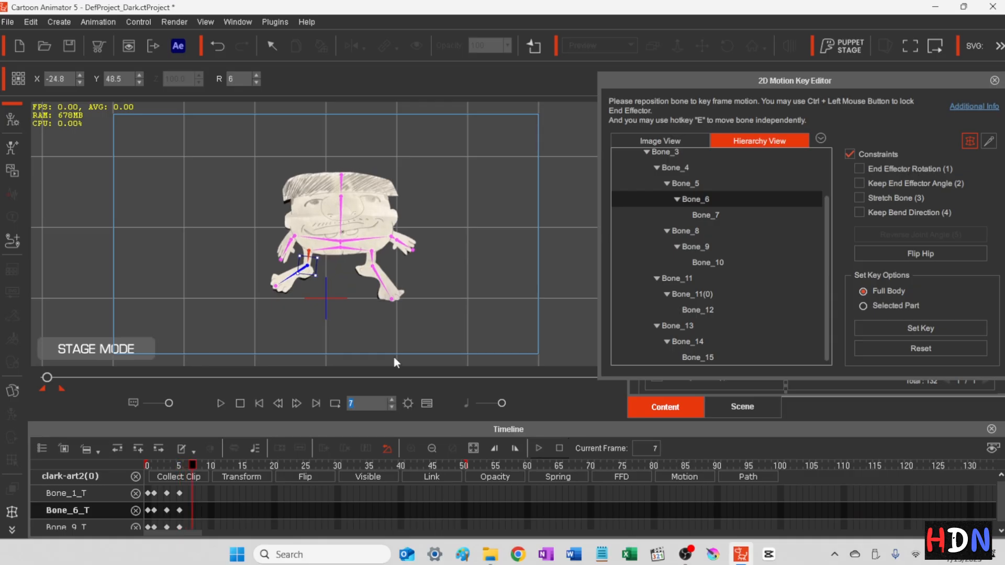
pyautogui.click(381, 273)
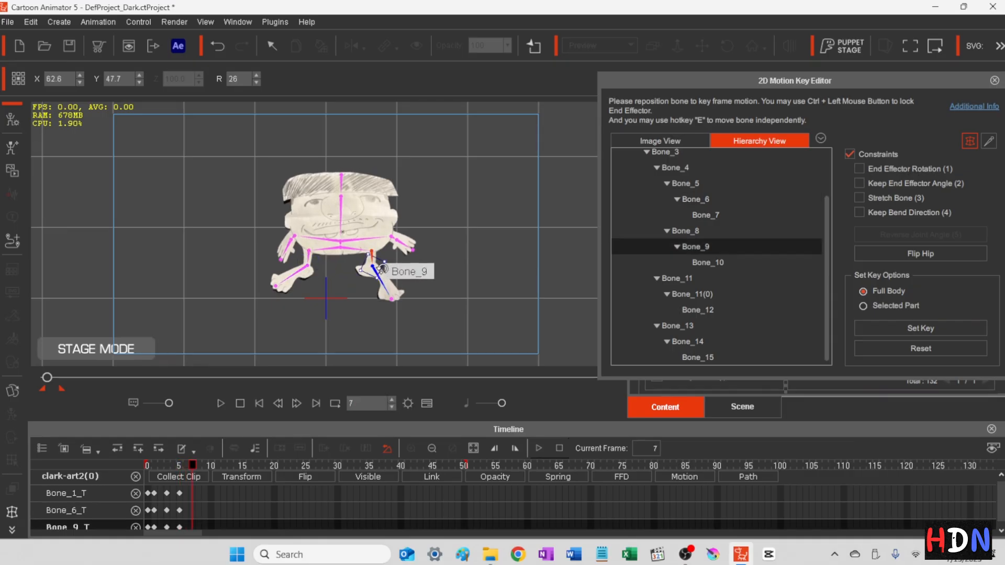
pyautogui.moveTo(381, 270); pyautogui.dragTo(386, 283)
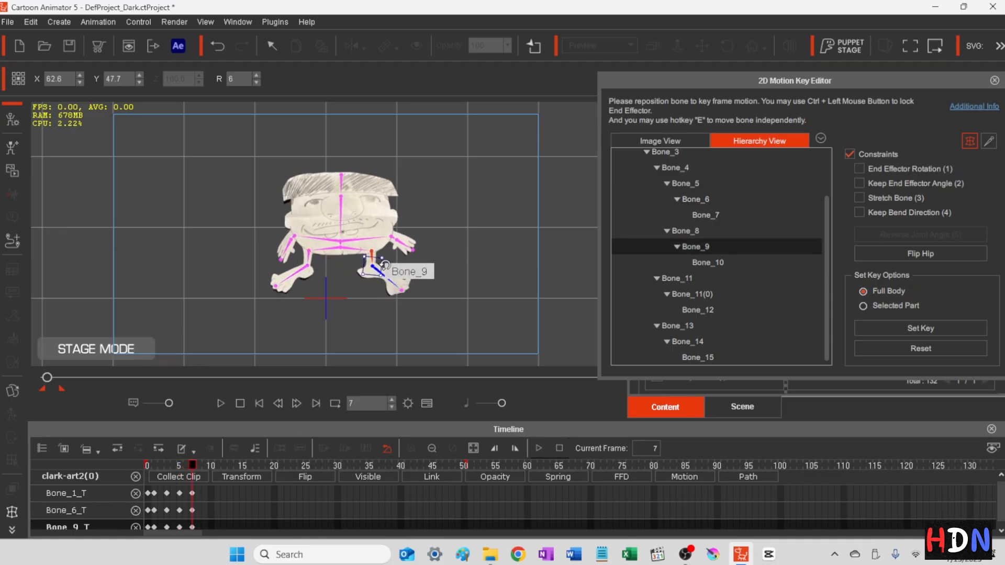
# Step: At frame 9, rotate Bone_6, the lower leg bone on the image's left side, to about 343 degrees
pyautogui.click(392, 401)
pyautogui.click(392, 400)
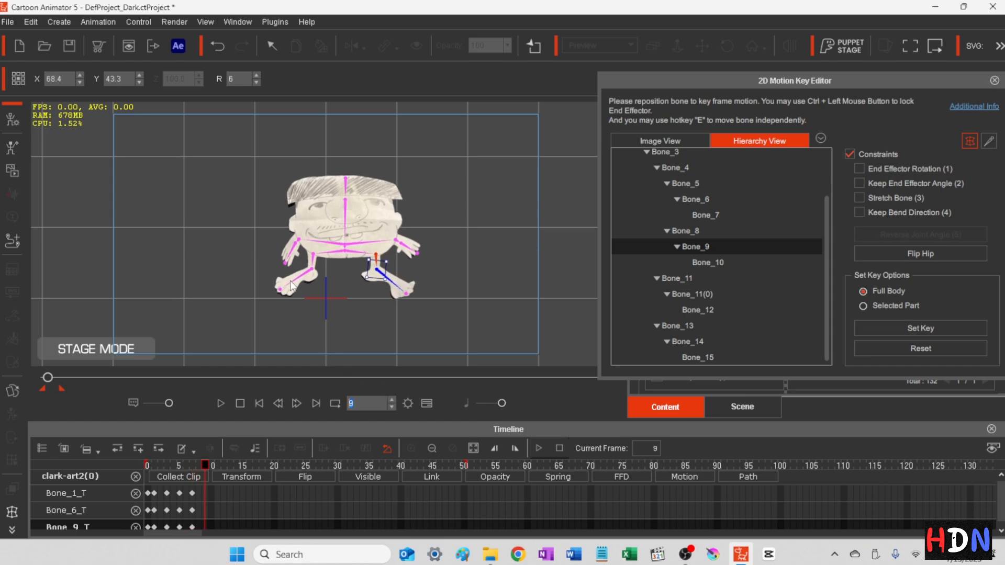
pyautogui.click(294, 286)
pyautogui.moveTo(322, 269); pyautogui.dragTo(323, 266)
# Step: At frame 11, rotate Bone_9, the lower leg bone on the image's right side, to about 22 degrees
pyautogui.click(392, 400)
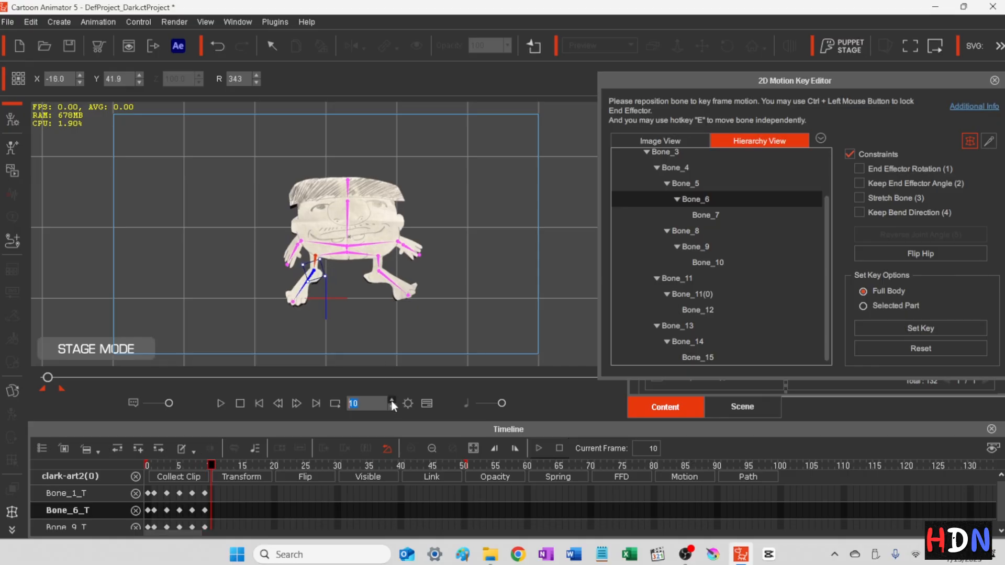
pyautogui.click(391, 400)
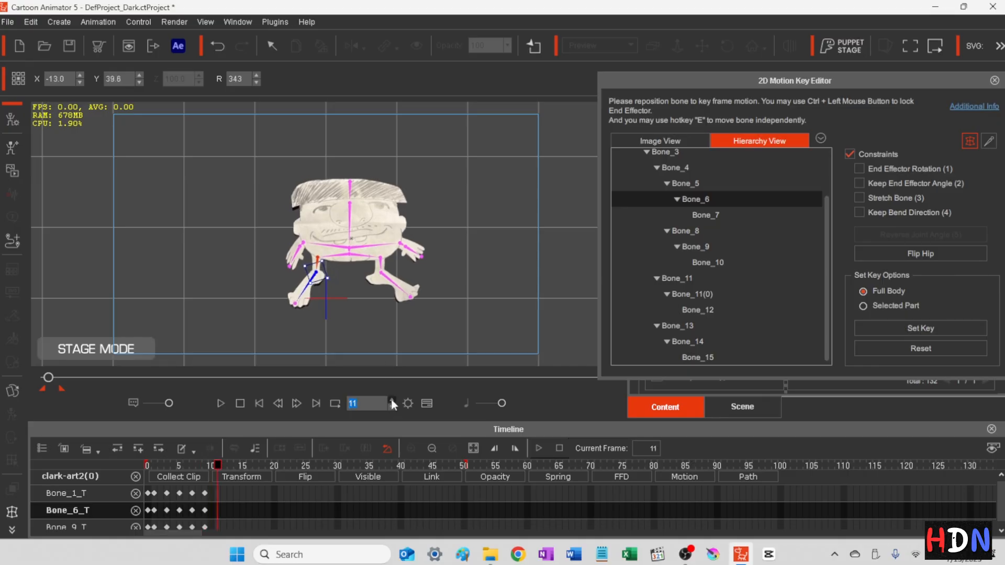
pyautogui.click(392, 277)
pyautogui.moveTo(392, 276); pyautogui.dragTo(388, 279)
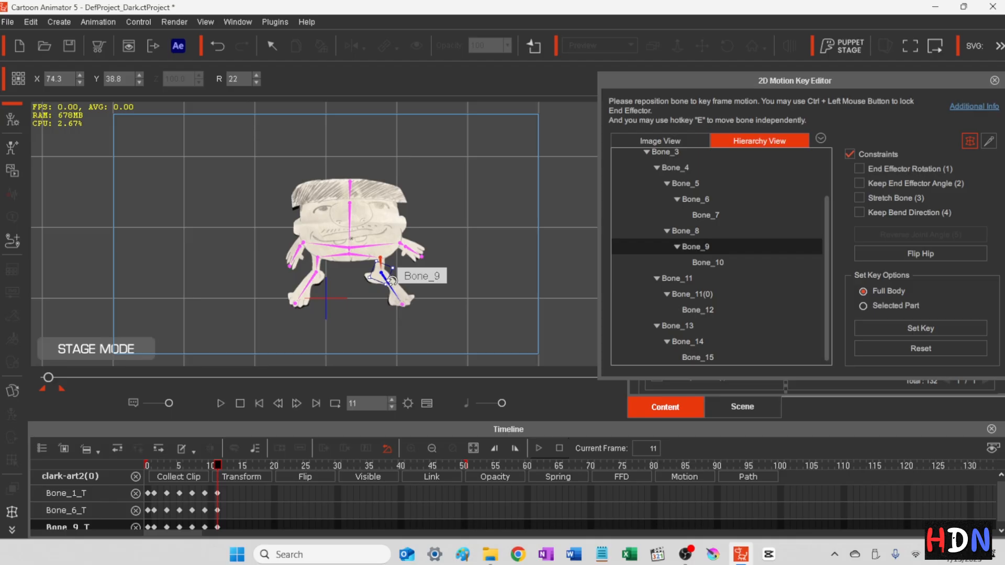
# Step: At frame 13, rotate Bone_6, the lower leg bone on the image's left side, to about 8 degrees
pyautogui.click(392, 399)
pyautogui.click(392, 400)
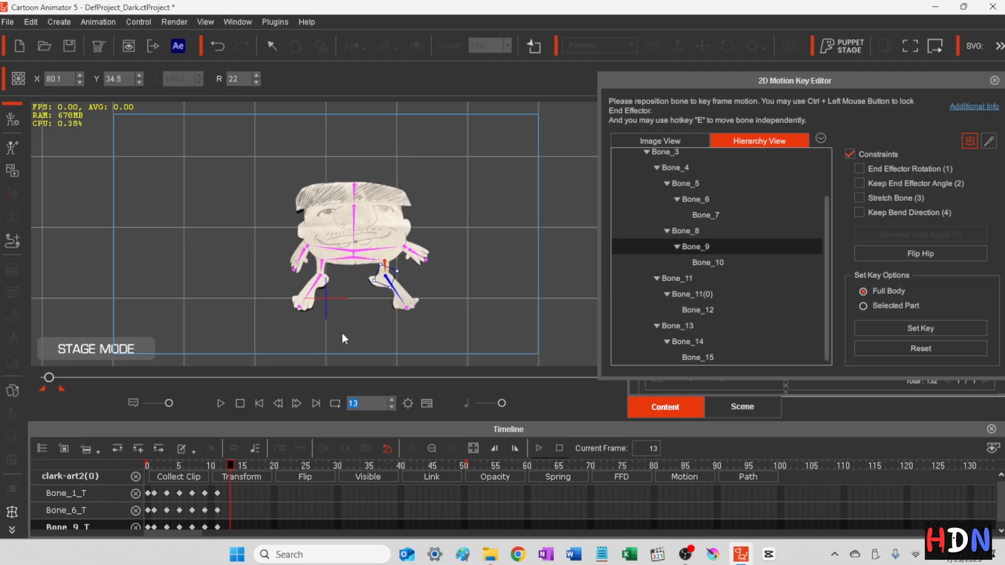
pyautogui.click(313, 292)
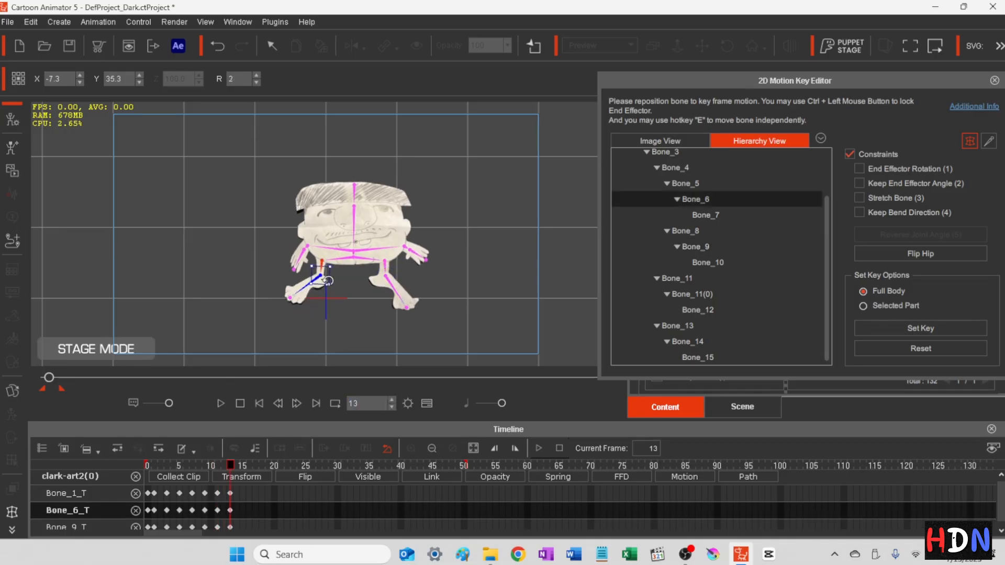
pyautogui.moveTo(326, 278); pyautogui.dragTo(337, 287)
# Step: At frame 15, rotate Bone_9, the lower leg bone on the image's right side, to about 356 degrees
pyautogui.click(391, 400)
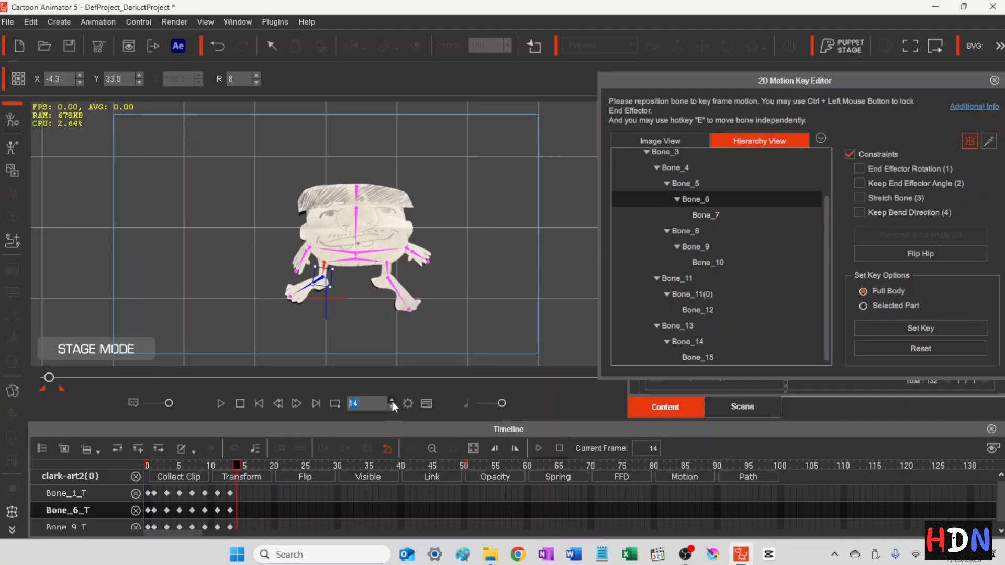
pyautogui.click(392, 401)
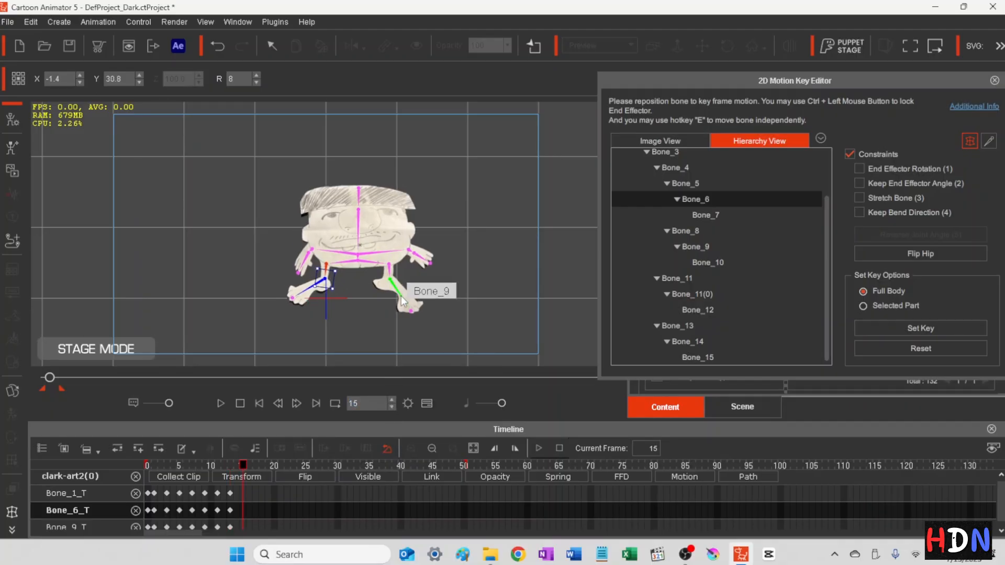
pyautogui.click(401, 283)
pyautogui.moveTo(400, 281); pyautogui.dragTo(403, 273)
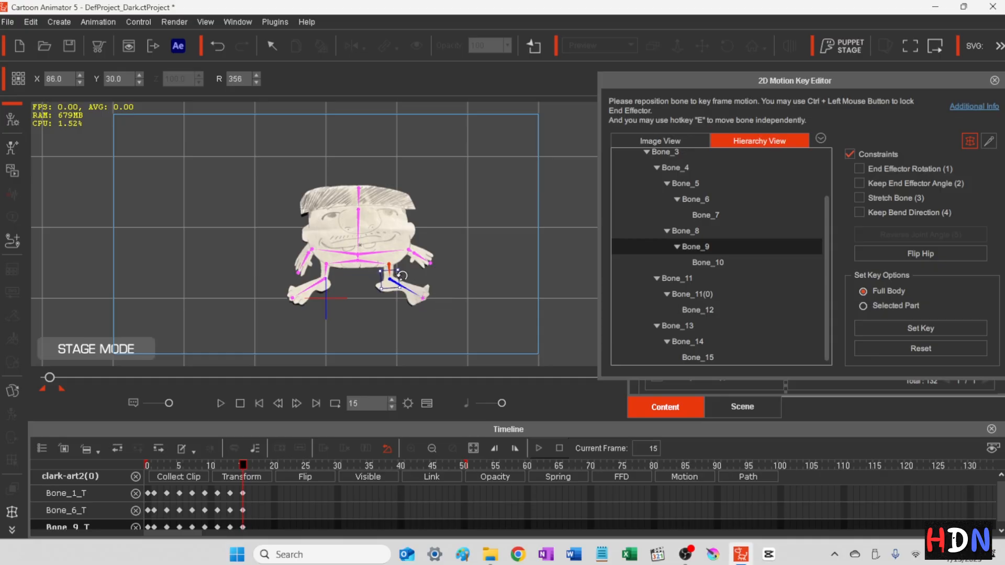
# Step: At frame 17, rotate Bone_6, the lower leg bone on the image's left side, to about 348 degrees
pyautogui.click(391, 400)
pyautogui.click(392, 401)
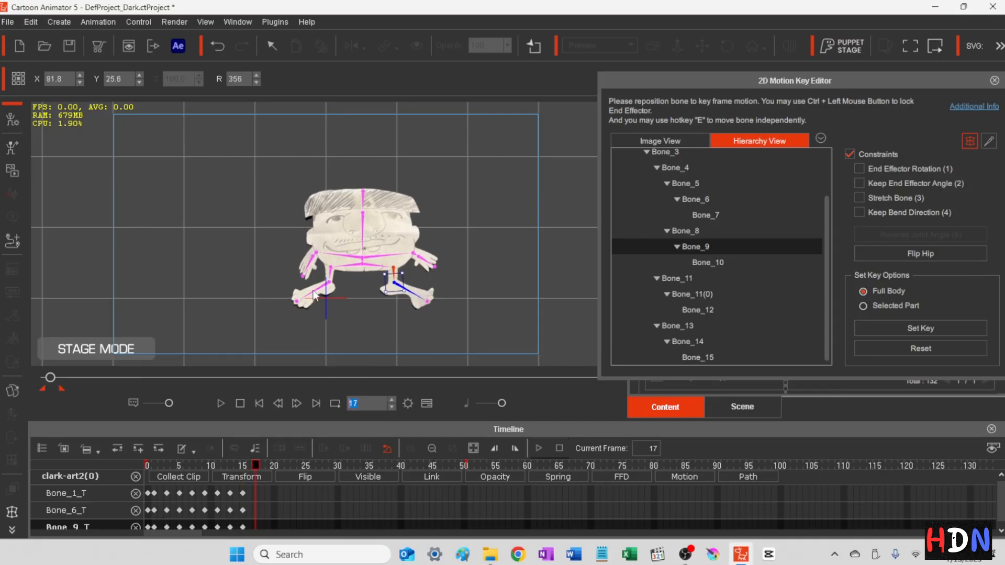
pyautogui.click(327, 292)
pyautogui.moveTo(327, 292); pyautogui.dragTo(334, 294)
# Step: At frame 19, rotate Bone_9, the lower leg bone on the image's right side, to about 24 degrees
pyautogui.click(391, 399)
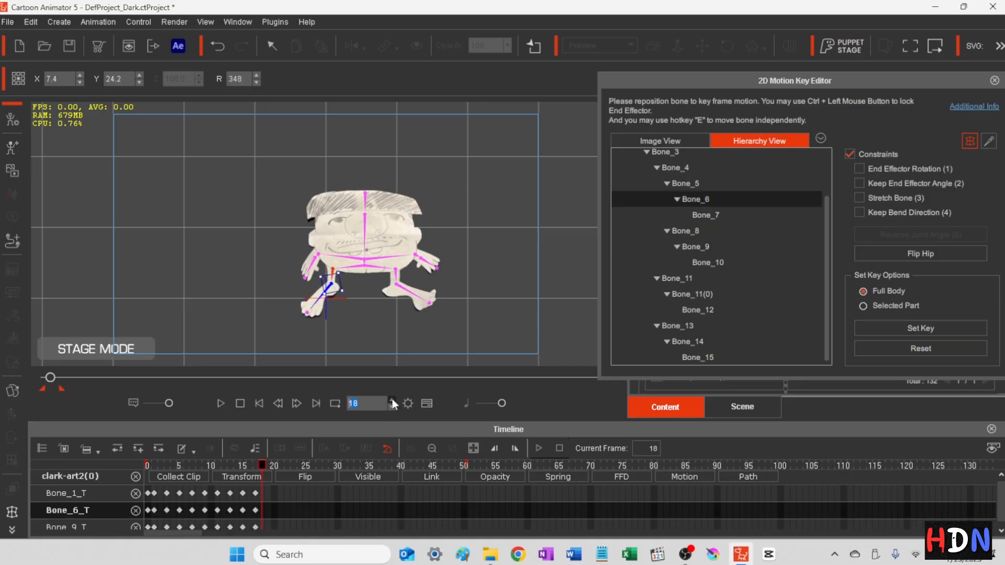
pyautogui.click(391, 399)
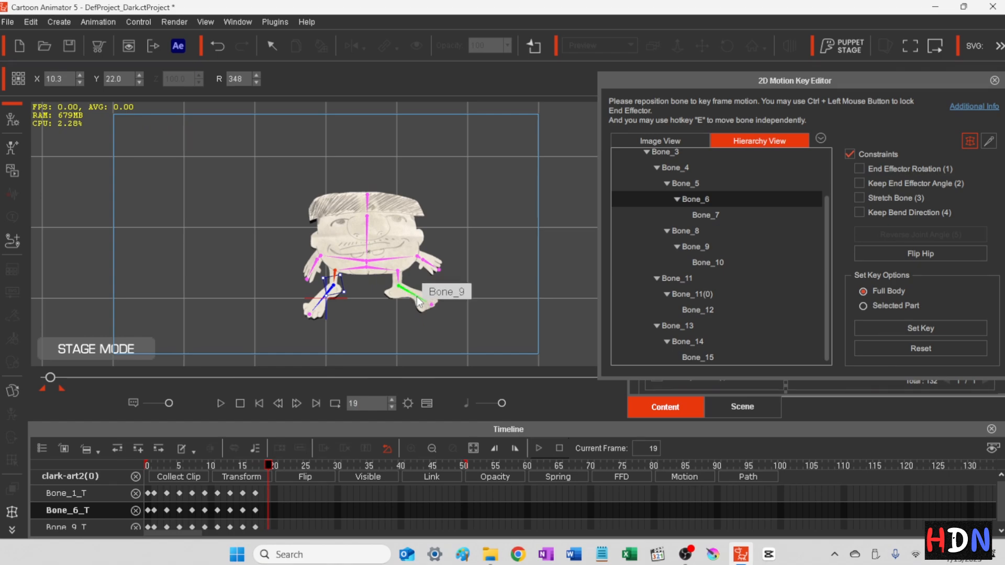
pyautogui.moveTo(412, 298); pyautogui.dragTo(407, 294)
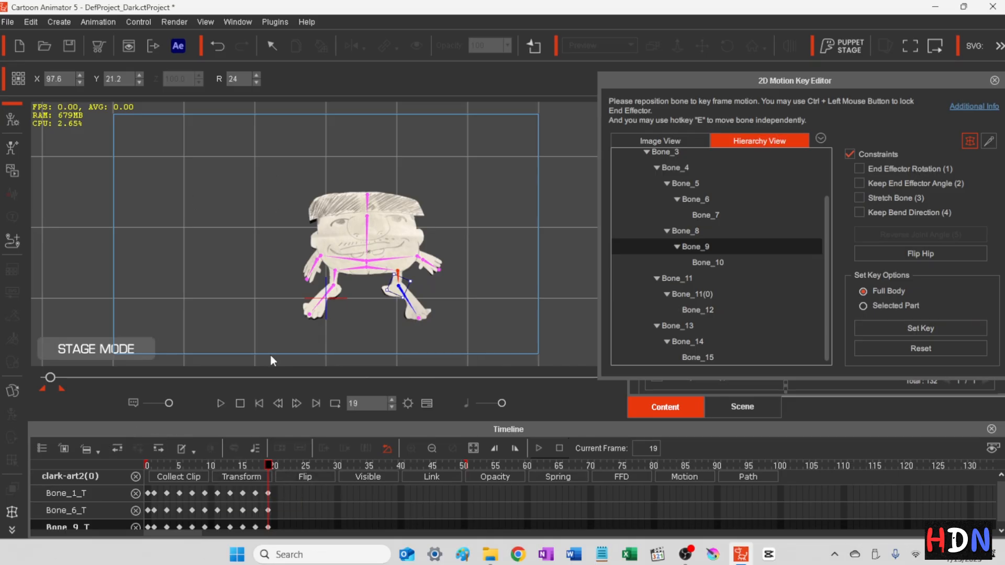
# Step: At frame 20, rotate Bone_14, the arm bone on the image's left side, to about 359 degrees
pyautogui.click(391, 400)
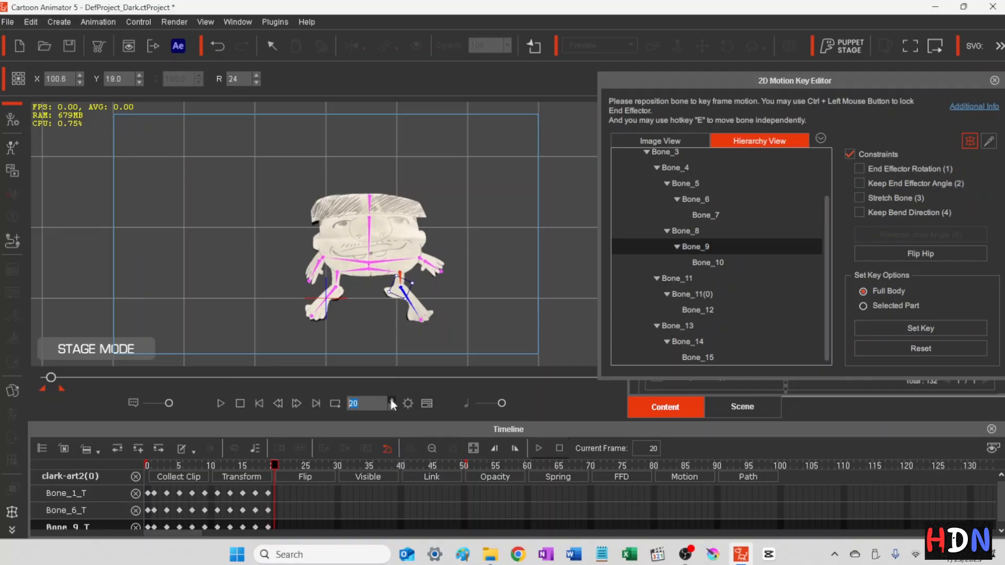
pyautogui.click(316, 275)
pyautogui.moveTo(316, 275)
pyautogui.mouseDown()
pyautogui.moveTo(306, 253)
pyautogui.moveTo(311, 264)
pyautogui.mouseUp()
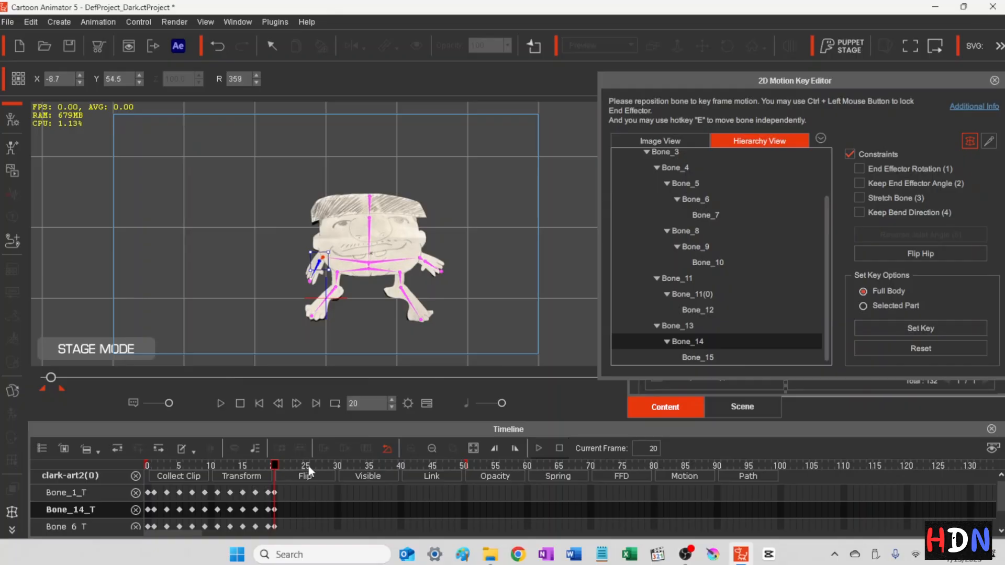
# Step: Raise the arm with Bone_14, rotating it to about 85 degrees at frame 30 and about 62 degrees at frame 35
pyautogui.click(338, 466)
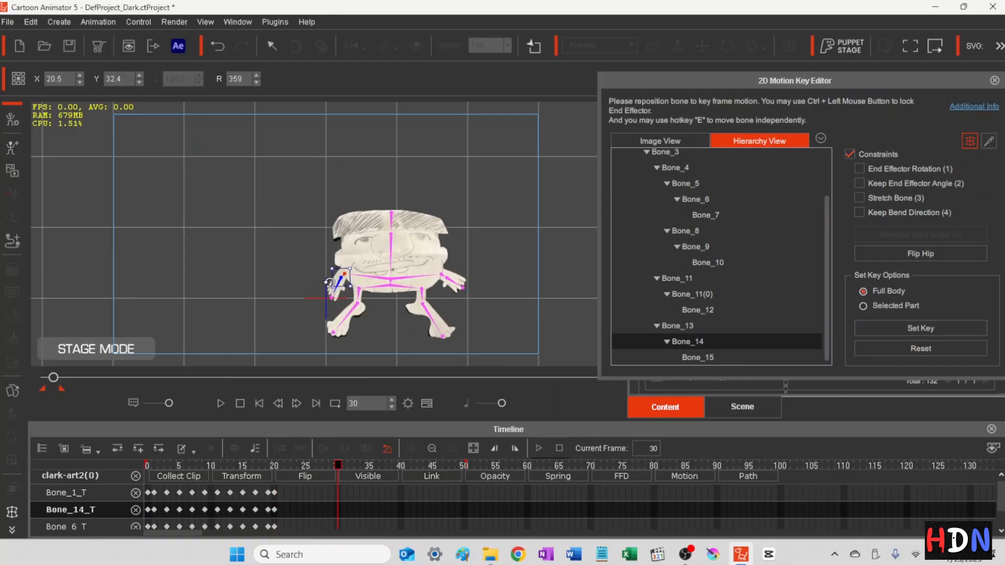
pyautogui.moveTo(335, 286); pyautogui.dragTo(327, 254)
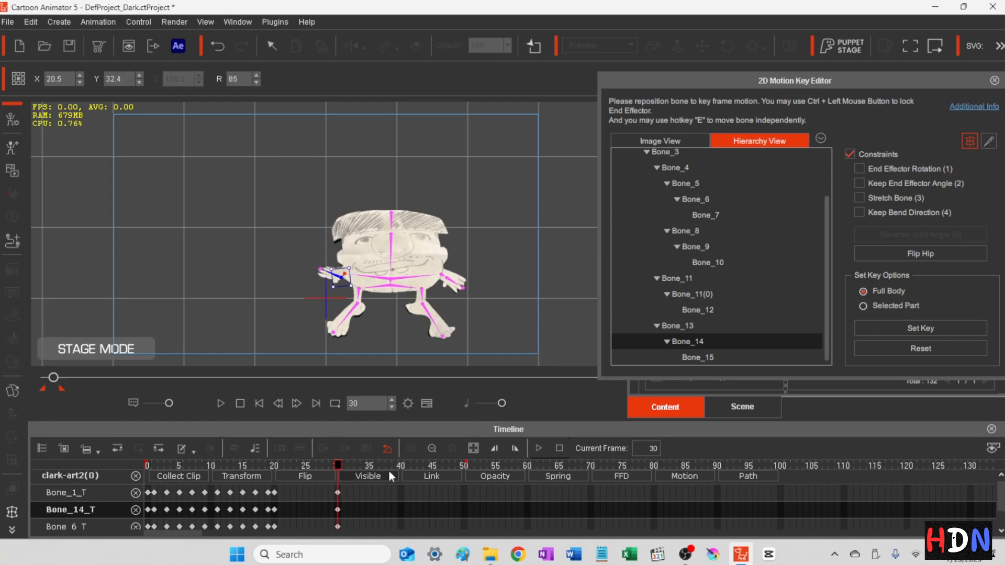
pyautogui.click(369, 464)
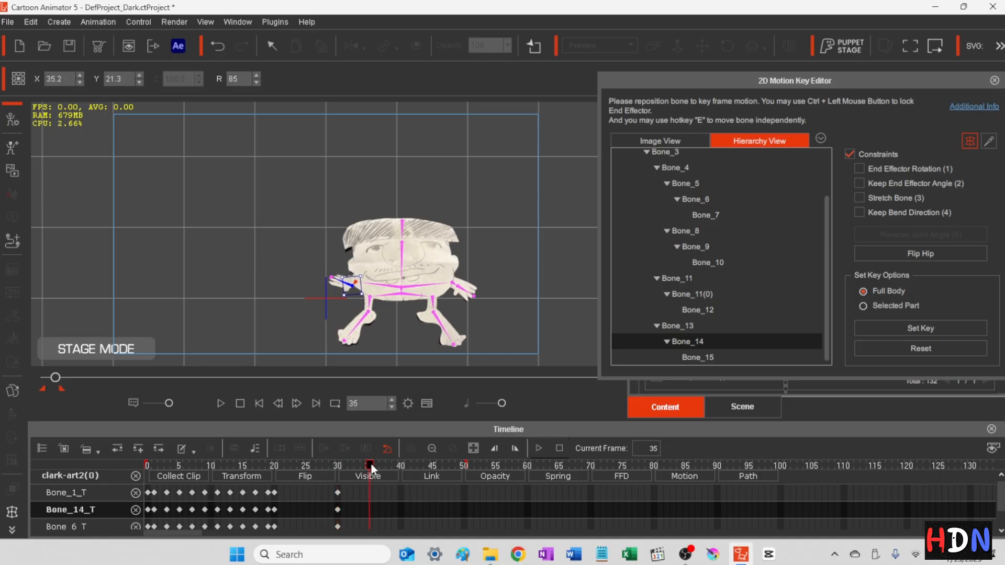
pyautogui.moveTo(343, 287); pyautogui.dragTo(342, 293)
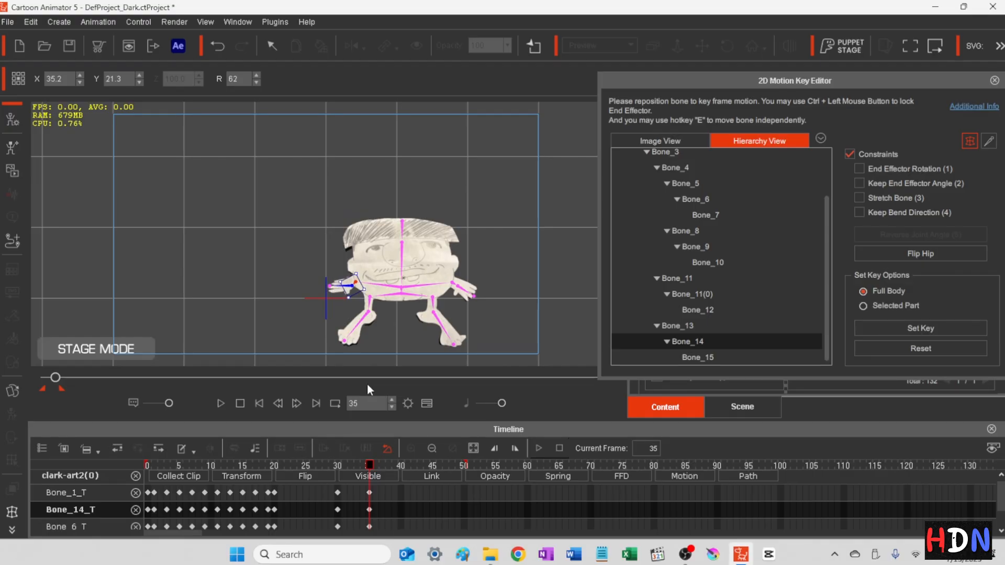
# Step: At frame 45, lower the arm on the image's left side back down beside the body
pyautogui.click(400, 466)
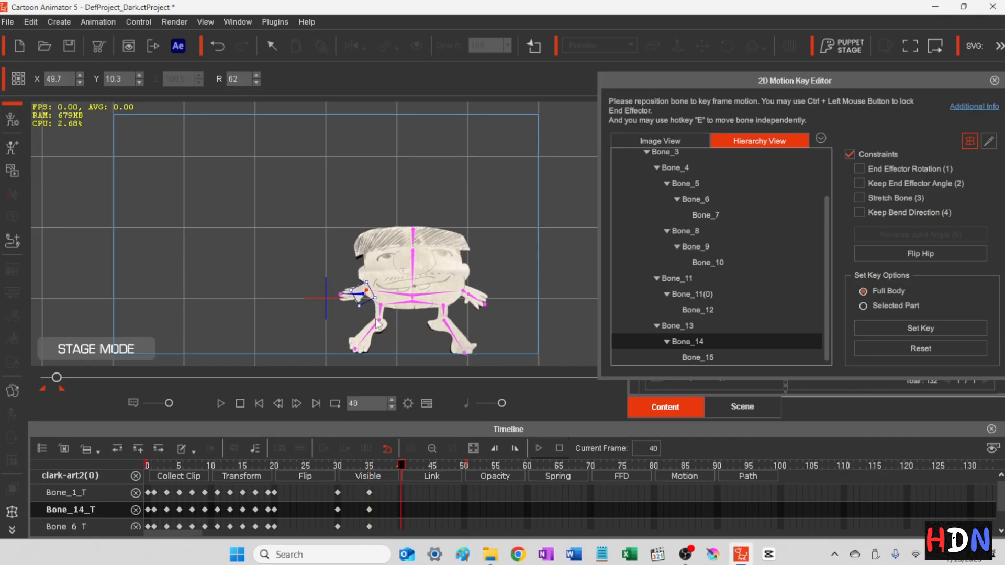
pyautogui.click(432, 467)
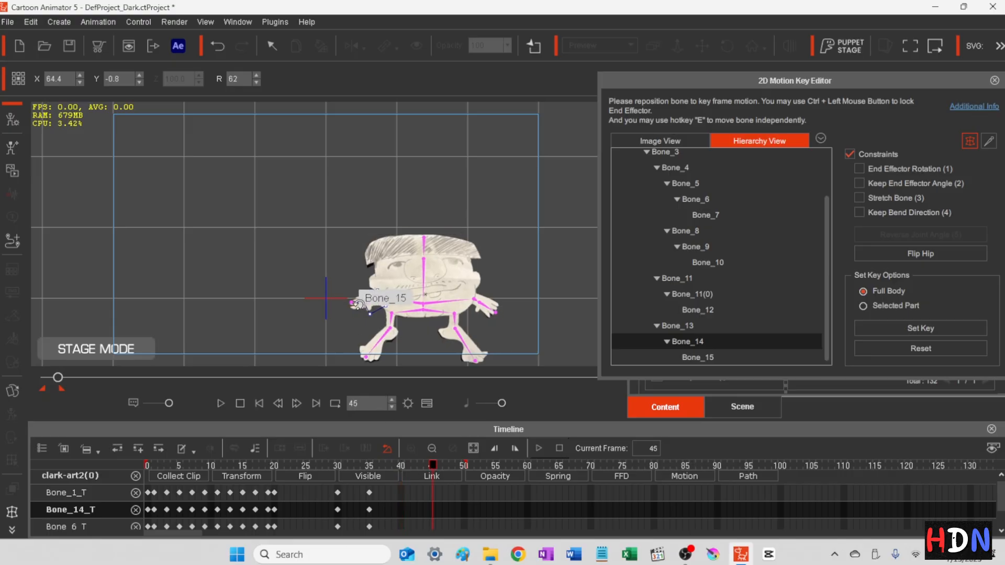
pyautogui.moveTo(365, 305); pyautogui.dragTo(368, 313)
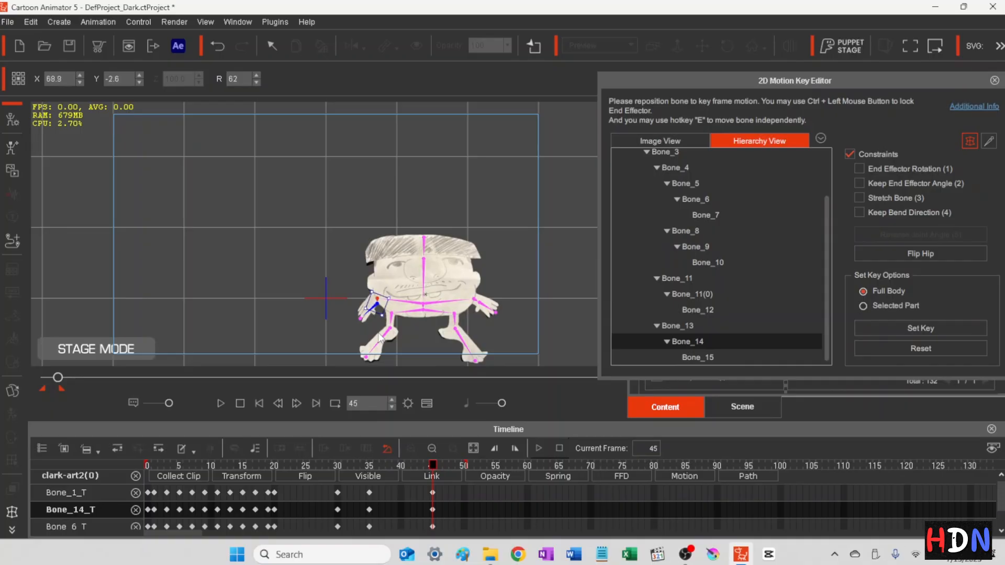
# Step: Return to frame 21 and enlarge the timeline to show all the bone tracks
pyautogui.moveTo(434, 463); pyautogui.dragTo(281, 491)
pyautogui.scroll(-1, 294, 485)
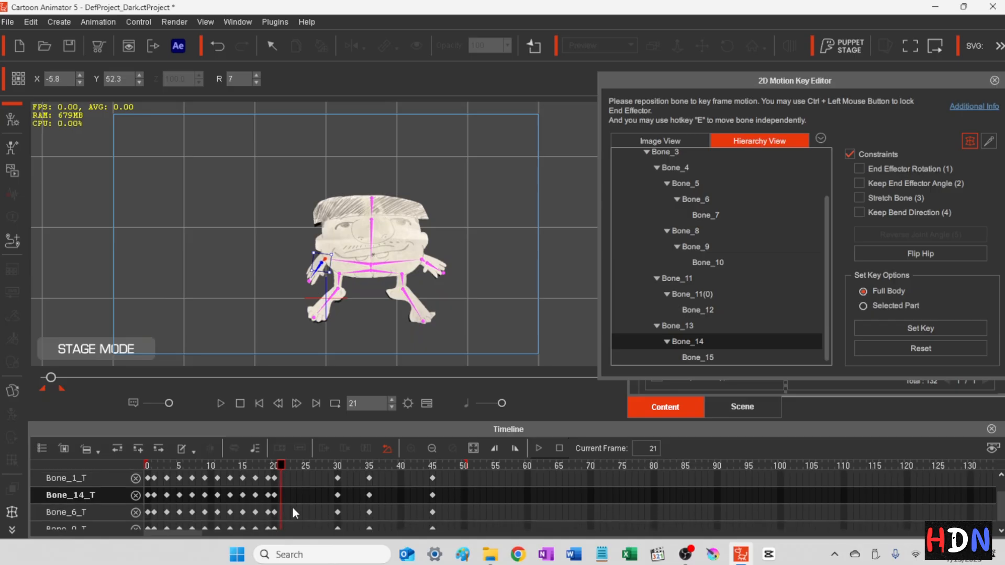
pyautogui.scroll(1, 294, 507)
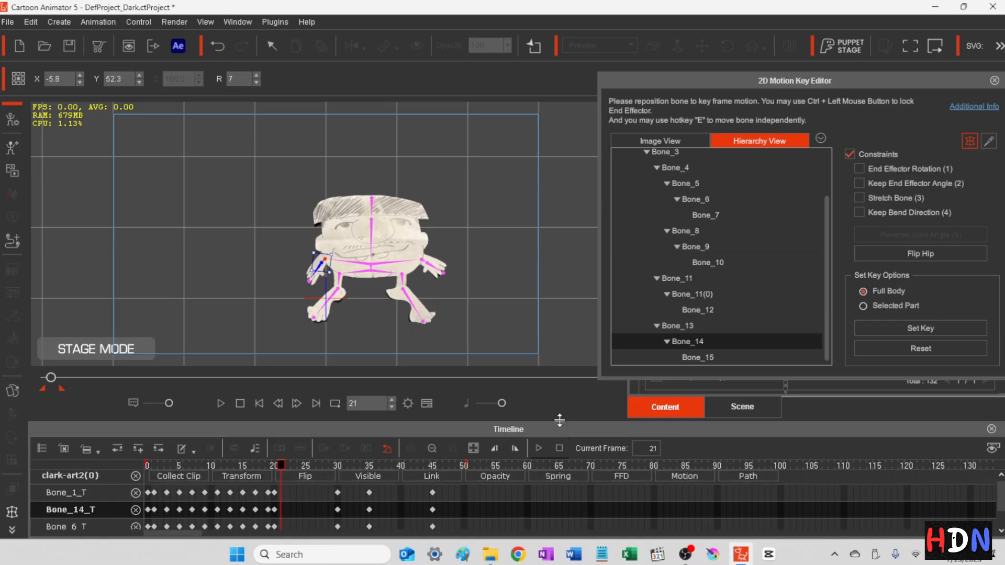
pyautogui.moveTo(559, 420); pyautogui.dragTo(556, 268)
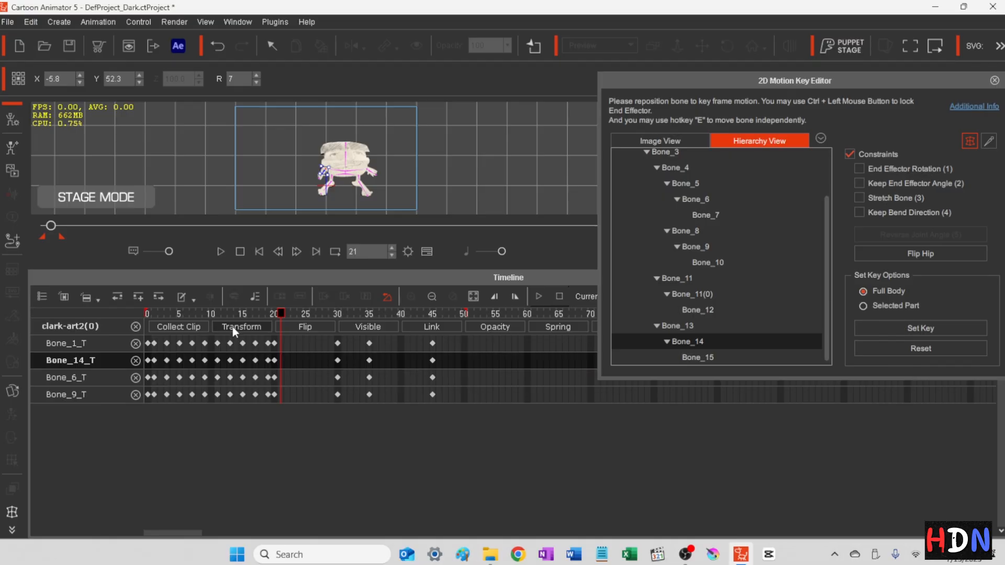
# Step: Close the 2D Motion Key Editor and show the character's Motion tracks in the timeline
pyautogui.click(994, 81)
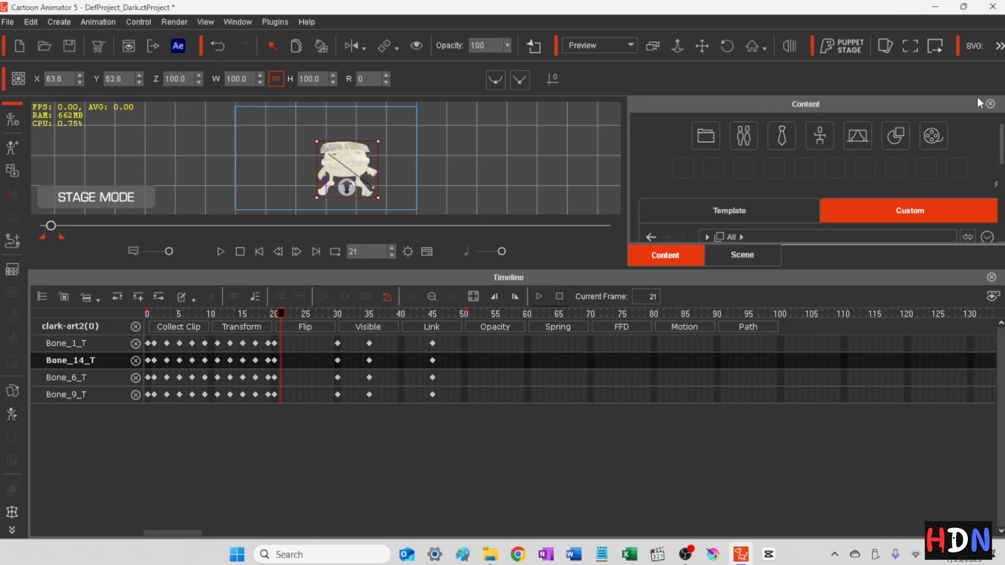
pyautogui.click(683, 326)
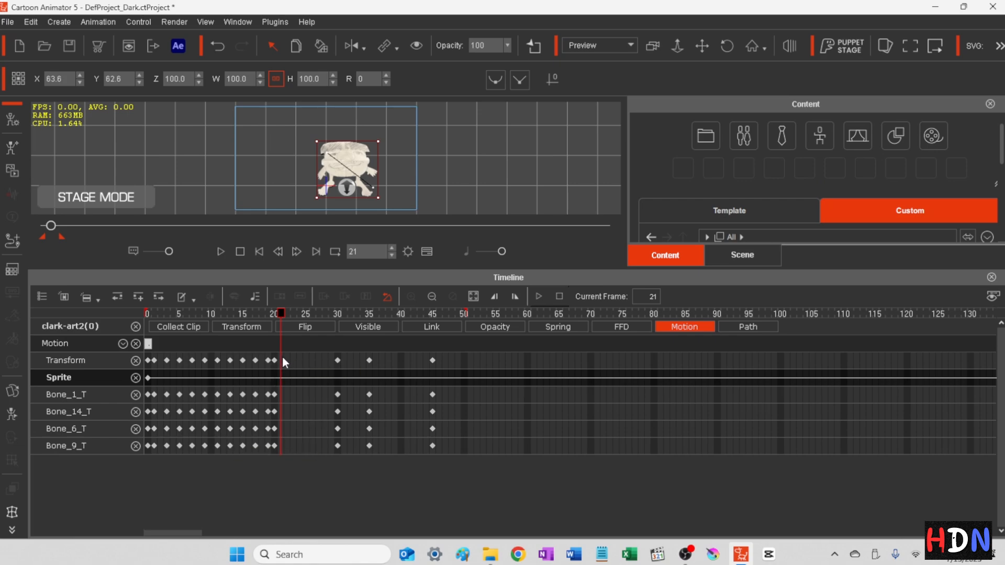
# Step: Copy the keys from frames 0 to 20 on the character's tracks and paste them at frames 22 and 44
pyautogui.moveTo(281, 356)
pyautogui.mouseDown()
pyautogui.moveTo(259, 460)
pyautogui.moveTo(137, 467)
pyautogui.moveTo(145, 465)
pyautogui.mouseUp()
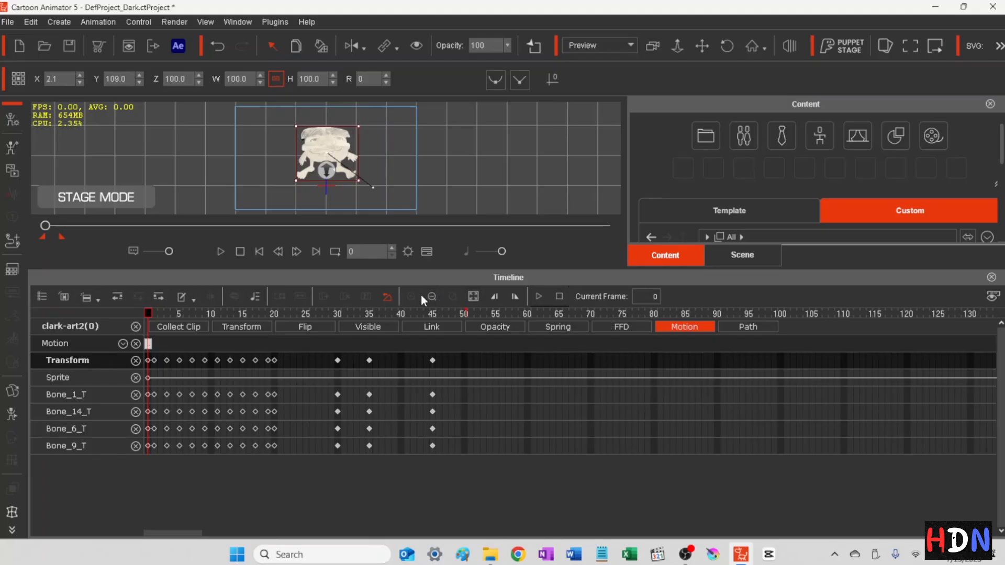
pyautogui.click(283, 360)
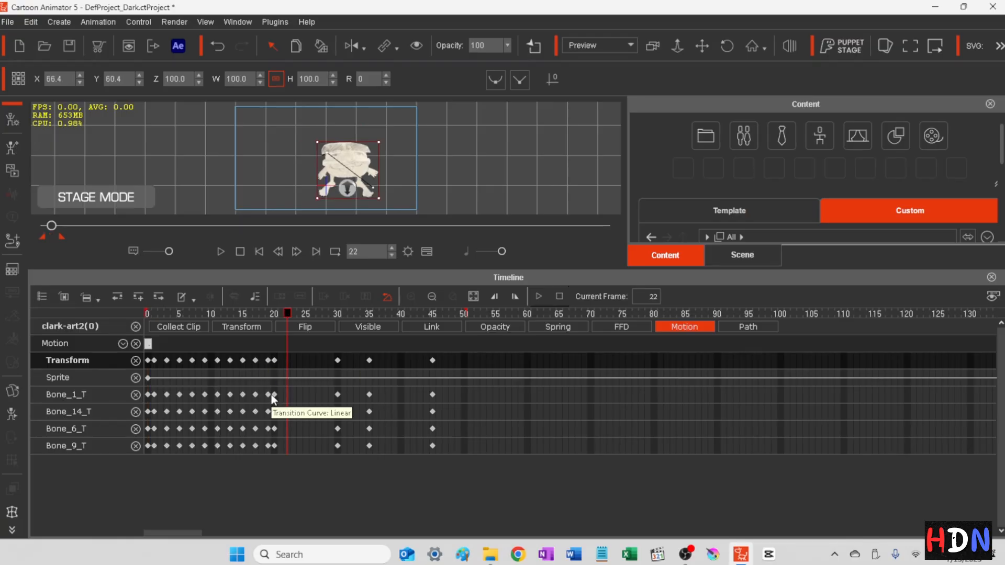
pyautogui.hotkey('ctrl', 'v')
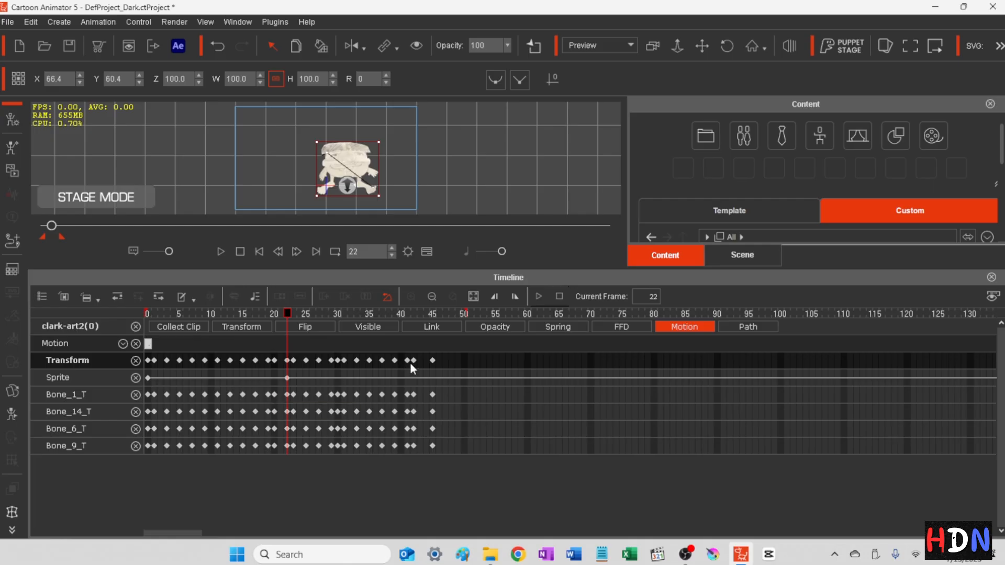
pyautogui.click(423, 361)
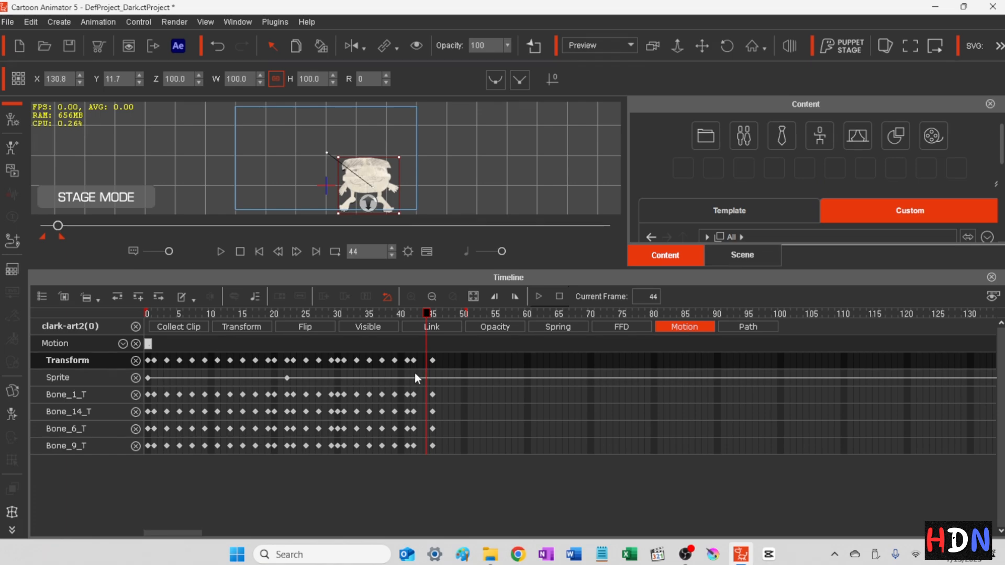
pyautogui.hotkey('ctrl', 'v')
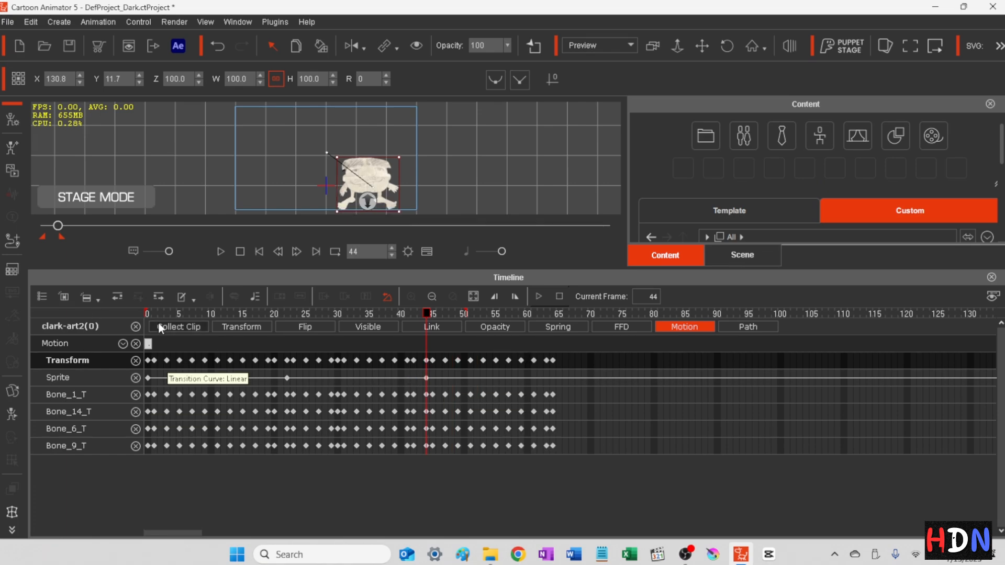
# Step: Scrub and play through the pasted walking keys up to frame 65, returning to frame 0
pyautogui.moveTo(152, 313); pyautogui.dragTo(453, 458)
pyautogui.press('c')
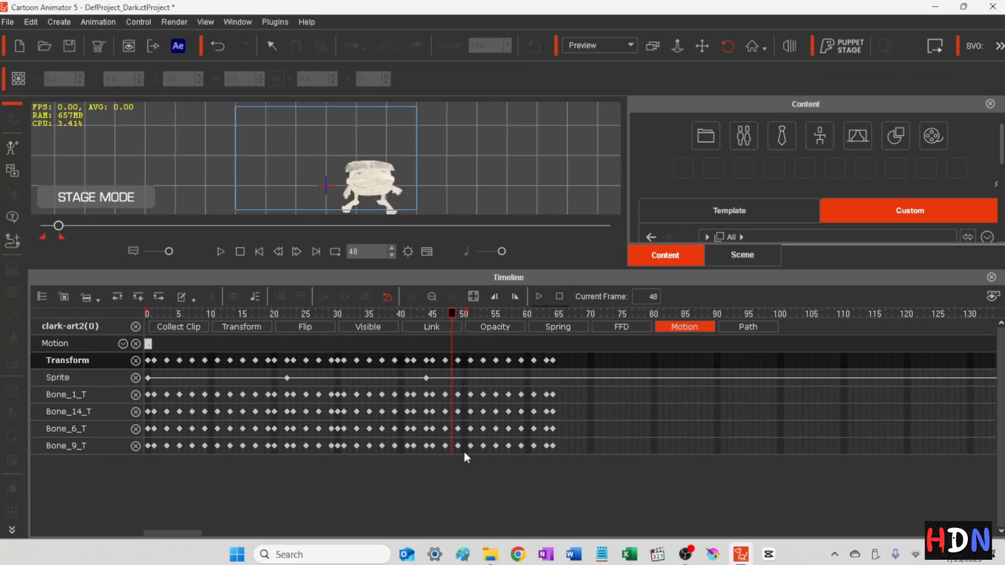
pyautogui.click(442, 315)
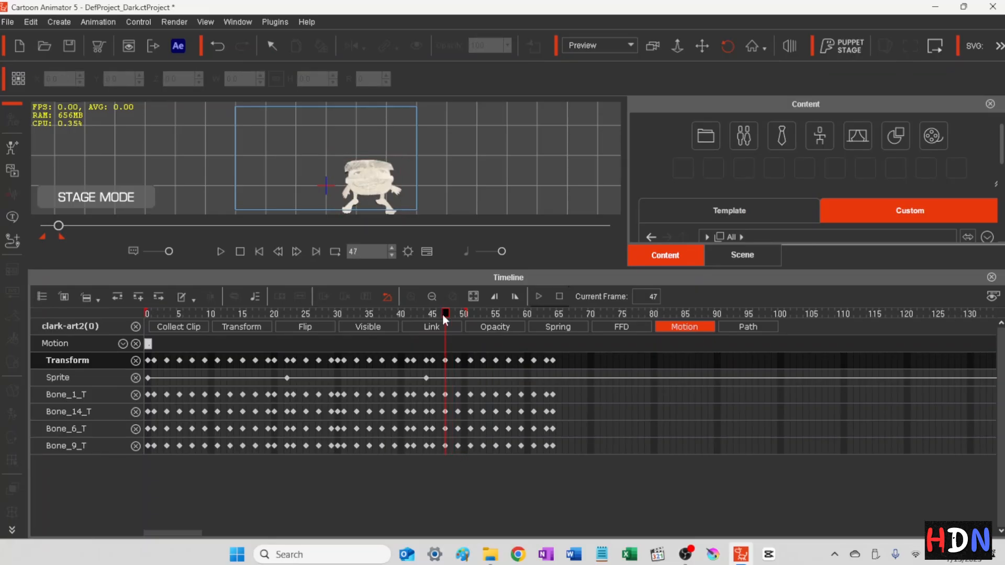
pyautogui.press('space')
pyautogui.click(394, 313)
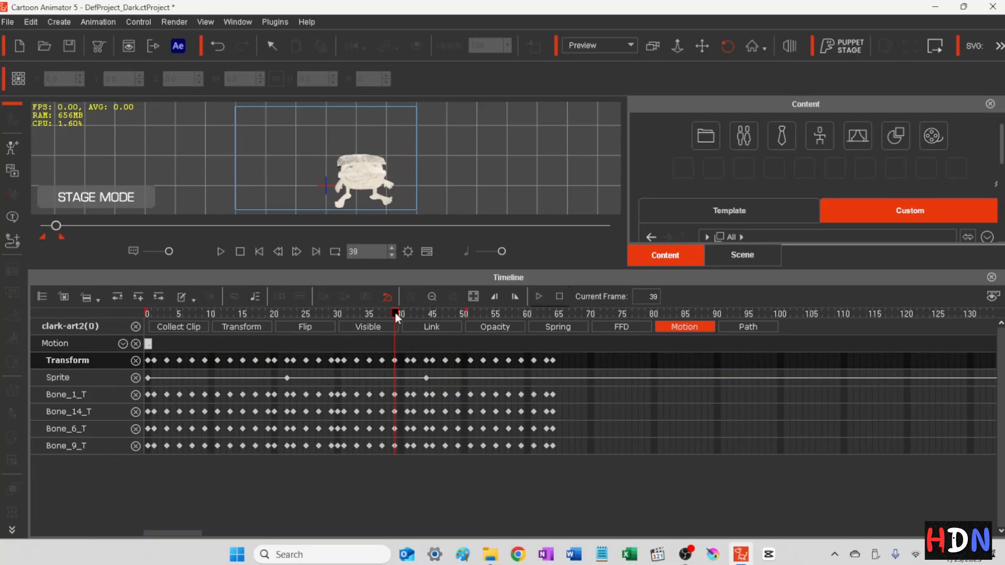
pyautogui.press('space')
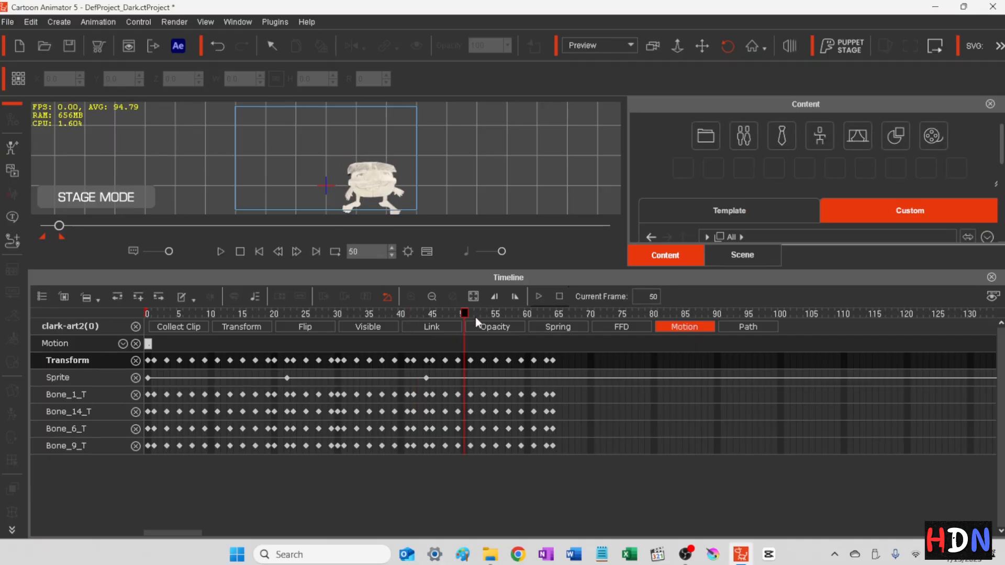
pyautogui.moveTo(462, 311); pyautogui.dragTo(563, 334)
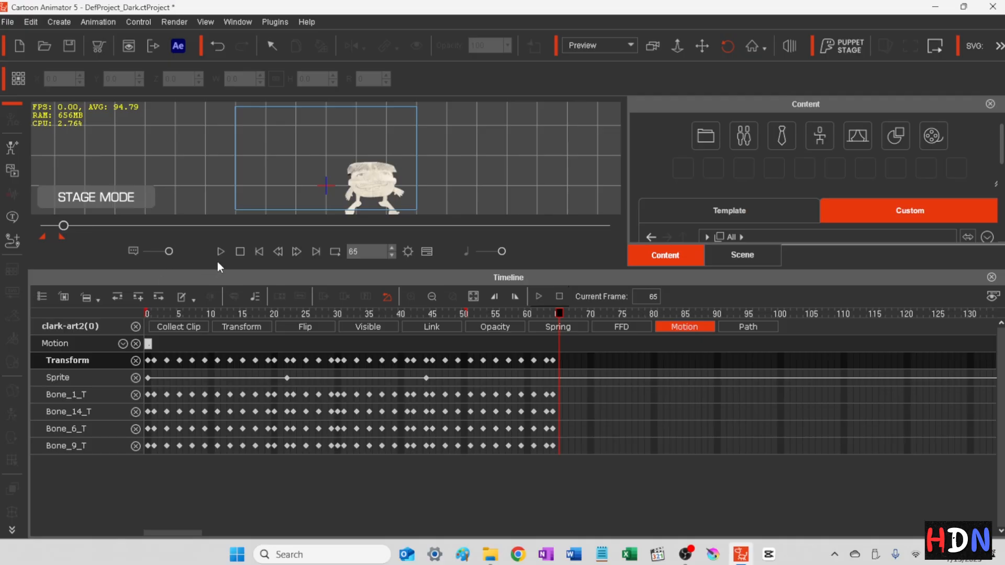
pyautogui.click(257, 252)
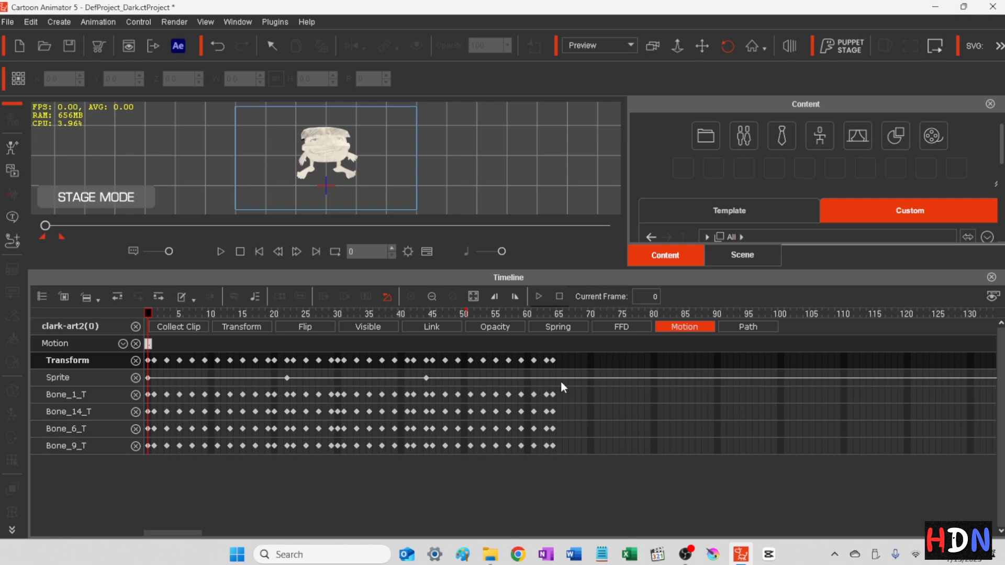
# Step: Hide the timeline, play the walking motion in a loop in full screen, and stop playback
pyautogui.click(990, 277)
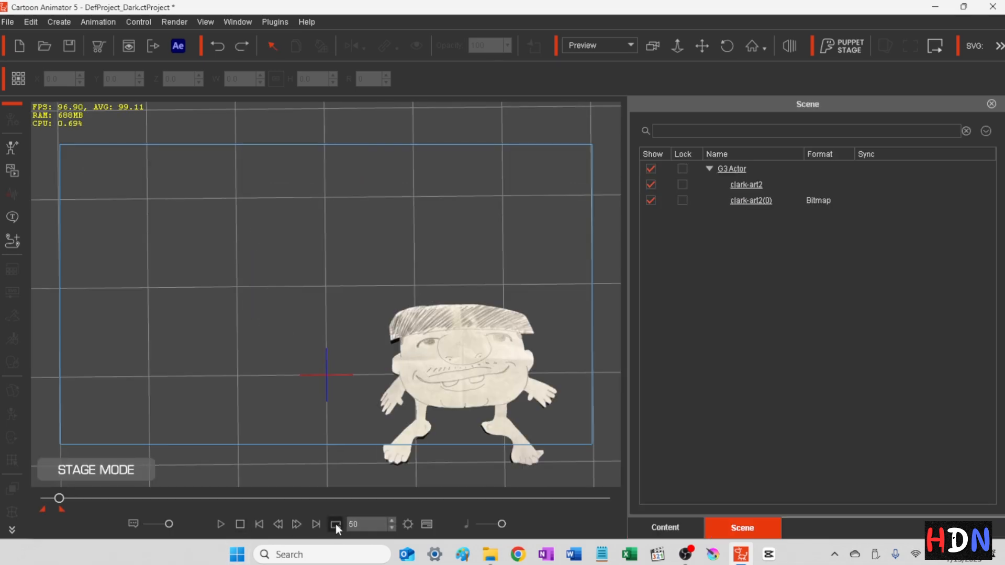
pyautogui.click(219, 523)
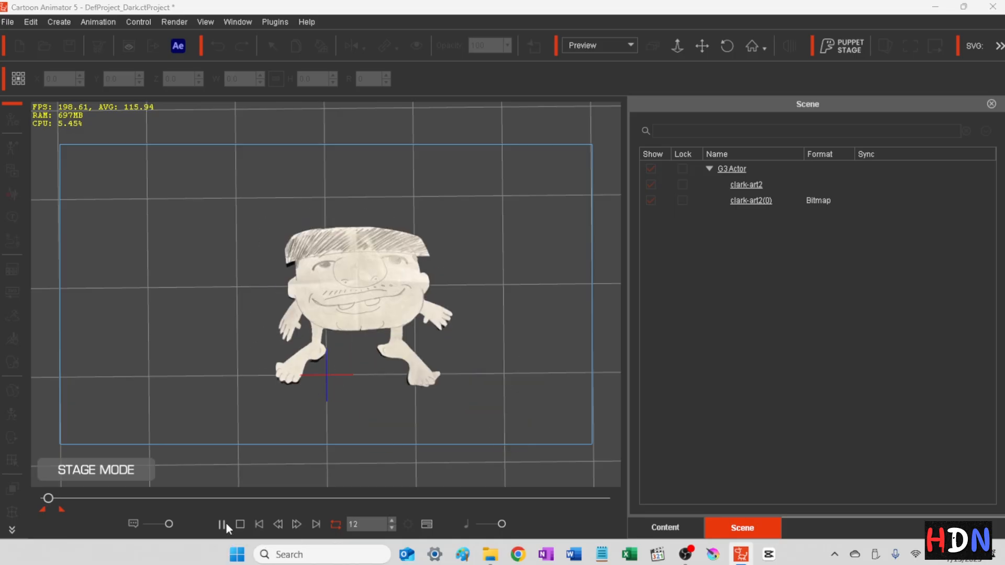
pyautogui.hotkey('ctrl', '7')
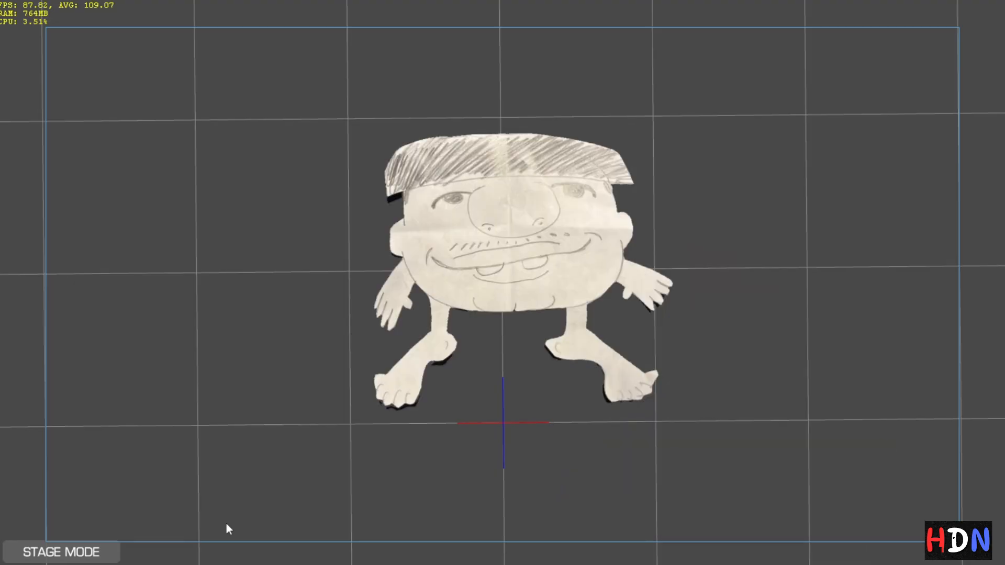
pyautogui.press('Escape')
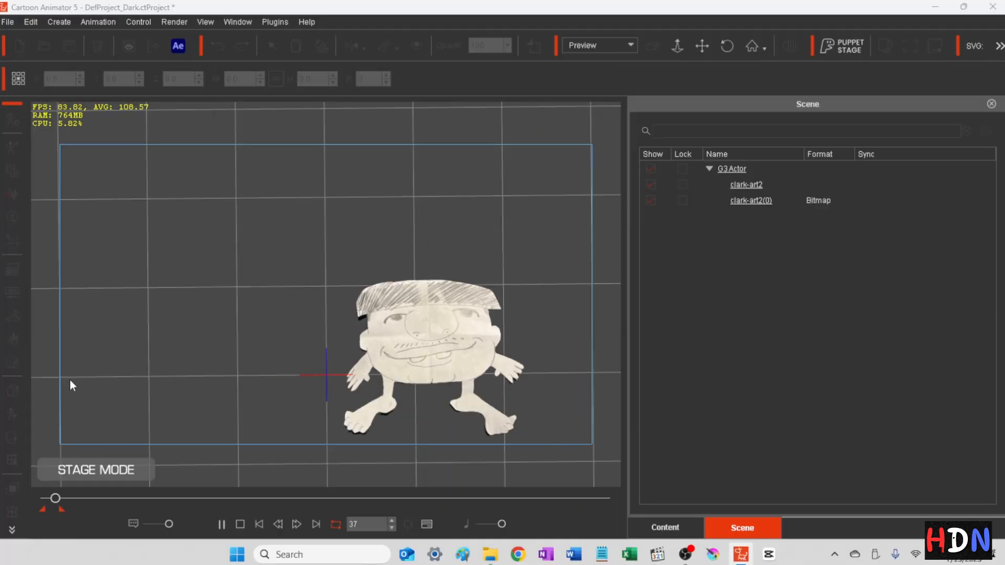
pyautogui.click(221, 525)
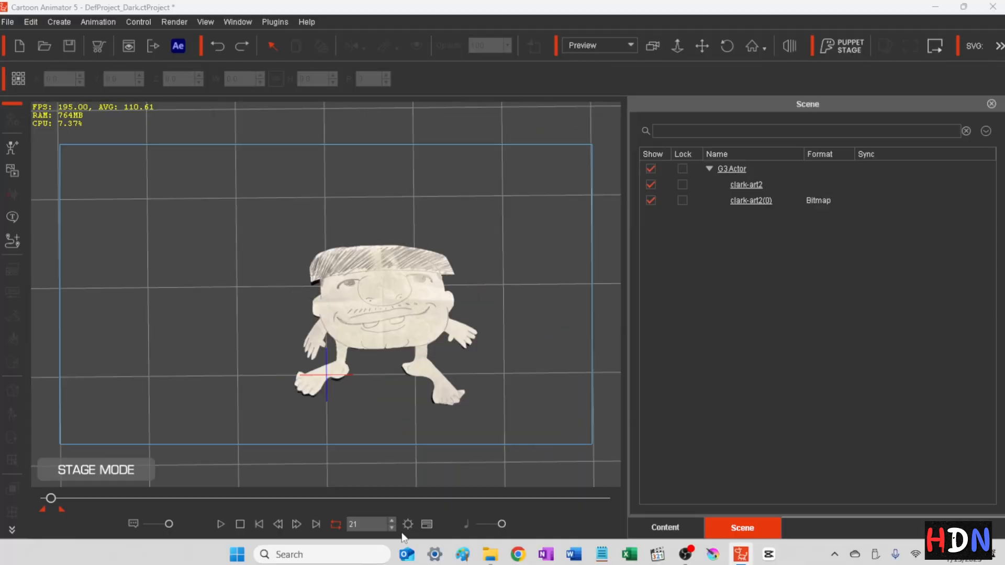
# Step: Reopen the timeline, copy all the character's Motion keys from frames 0 to 45, and paste them at frame 46
pyautogui.click(427, 524)
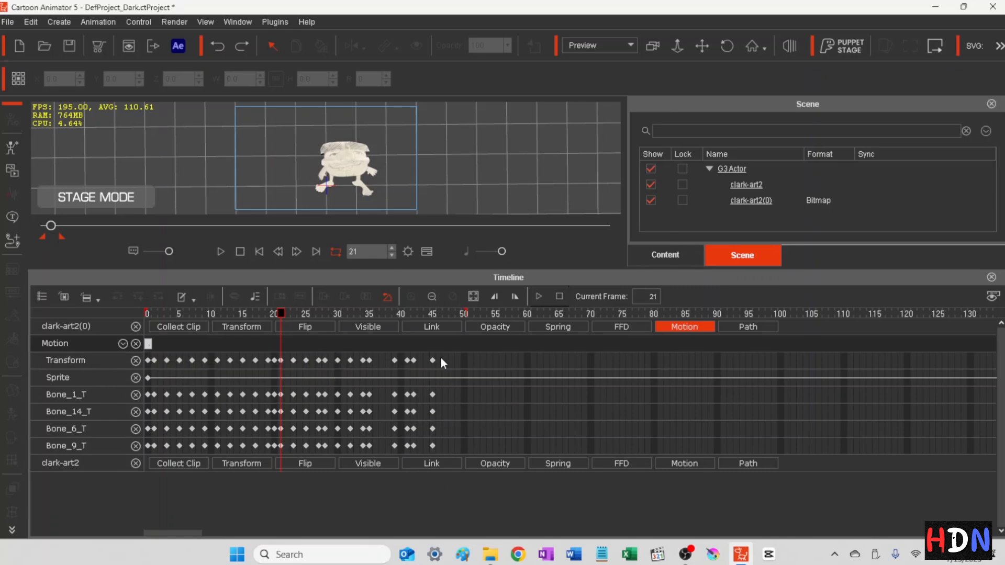
pyautogui.moveTo(441, 360); pyautogui.dragTo(129, 452)
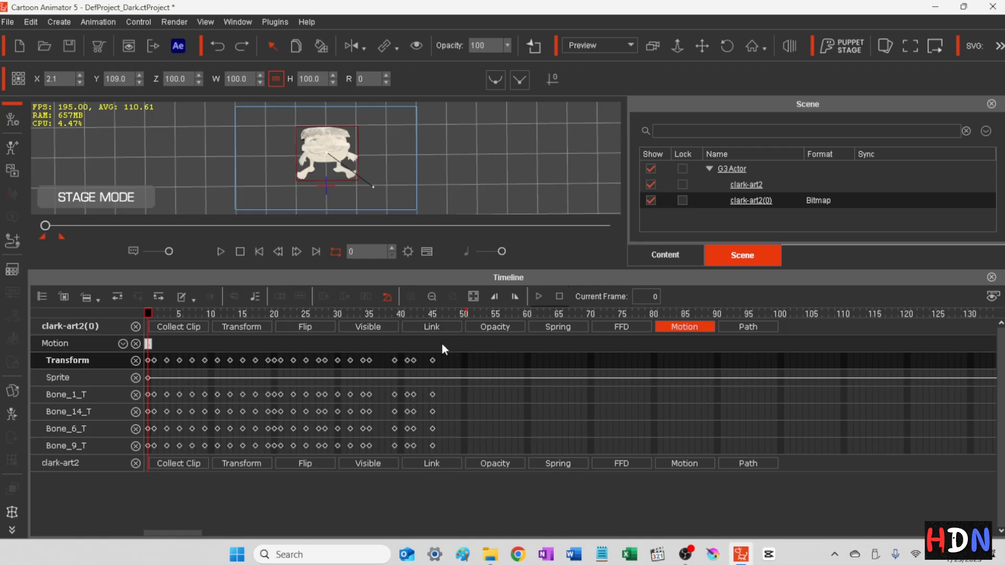
pyautogui.click(440, 360)
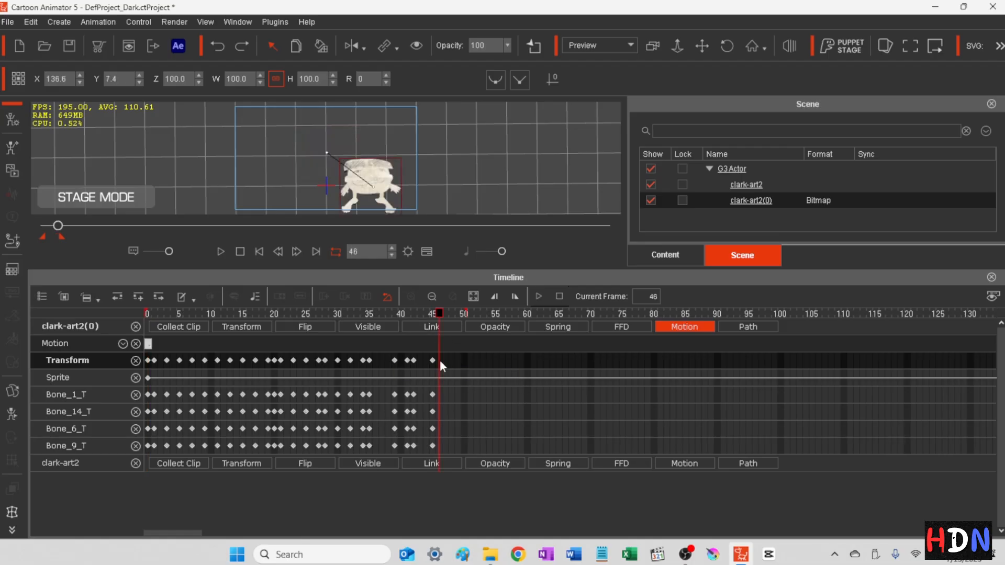
pyautogui.hotkey('ctrl', 'v')
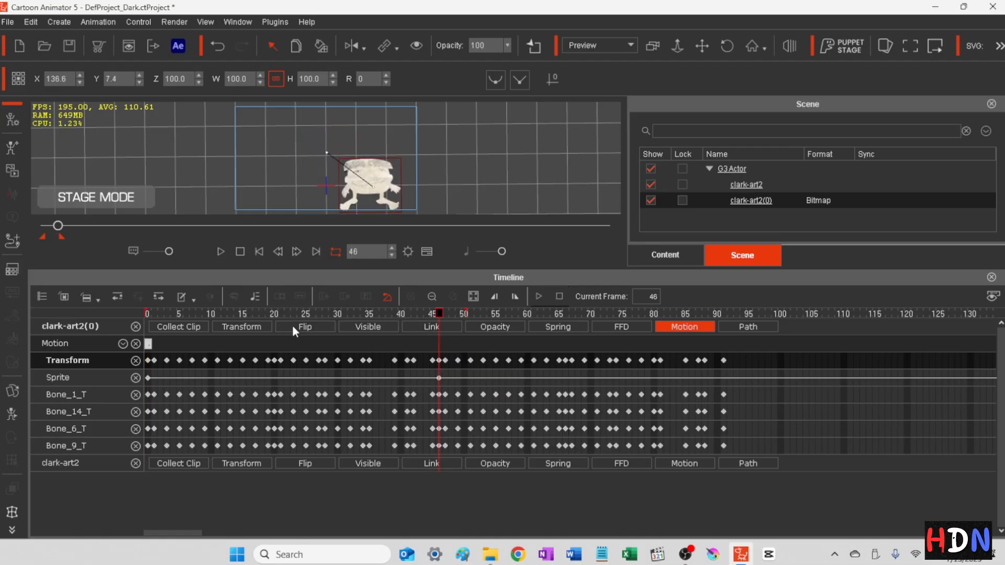
# Step: Play the extended walking motion from near the start to check the repeated keys
pyautogui.click(157, 313)
pyautogui.press('space')
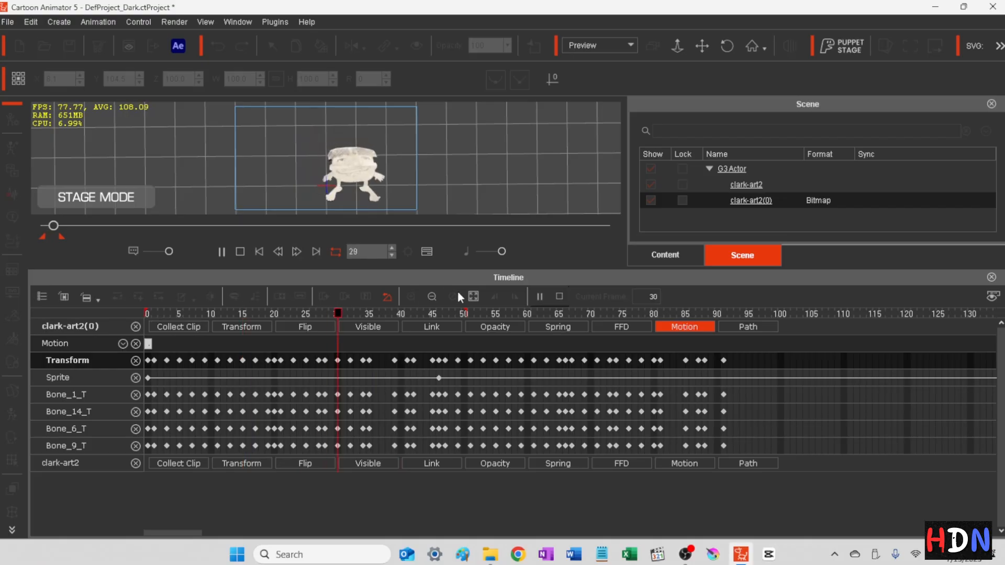
pyautogui.click(484, 309)
# Step: At frame 0, move the character off the stage's upper-left corner to about X -265.7, Y 337.2, and play back the walk
pyautogui.moveTo(484, 307); pyautogui.dragTo(4, 336)
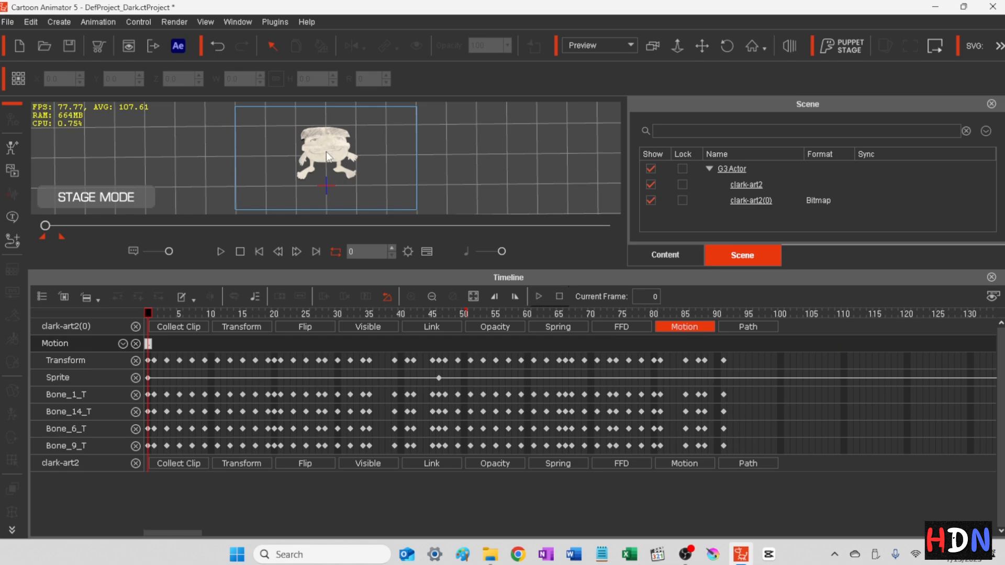
pyautogui.click(326, 155)
pyautogui.moveTo(326, 155); pyautogui.dragTo(240, 79)
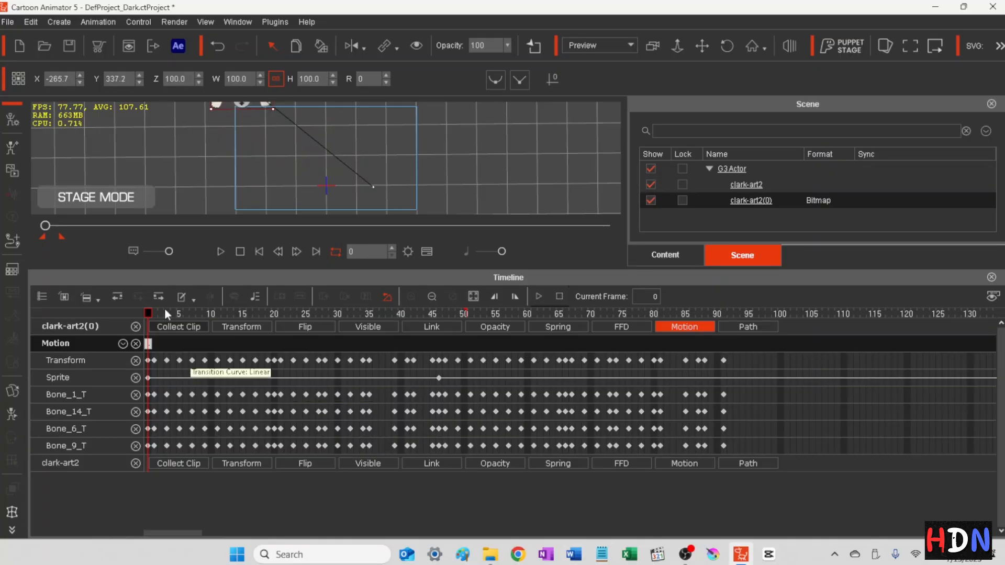
pyautogui.press('space')
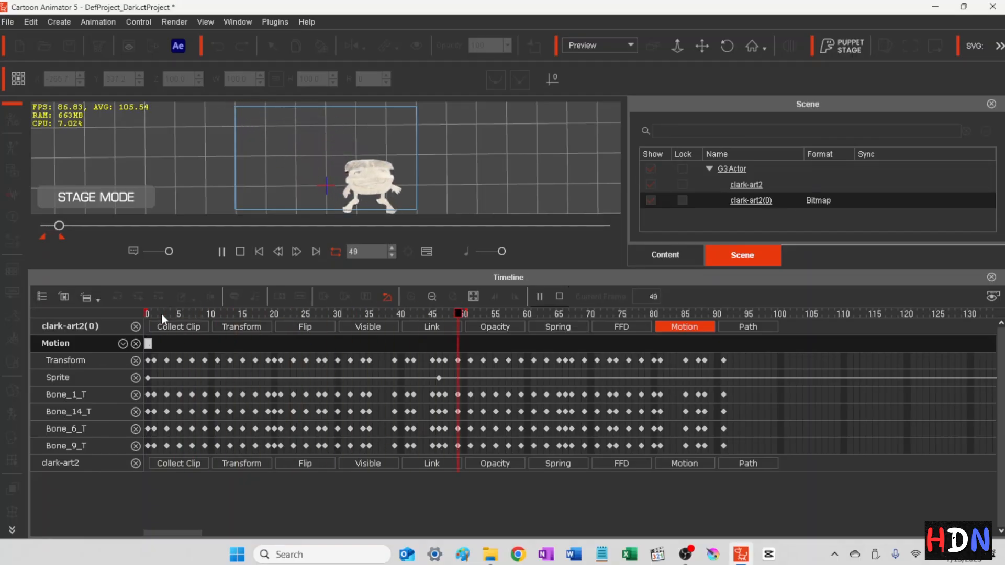
pyautogui.press('space')
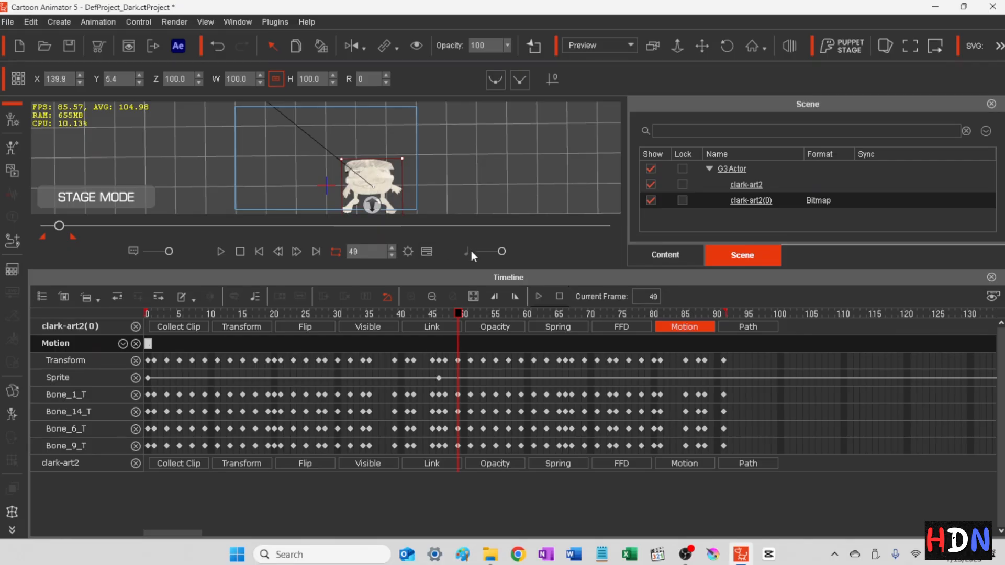
# Step: Show the character's main Transform track and add a key at frame 50 on the Transform track within Motion
pyautogui.moveTo(160, 315); pyautogui.dragTo(463, 319)
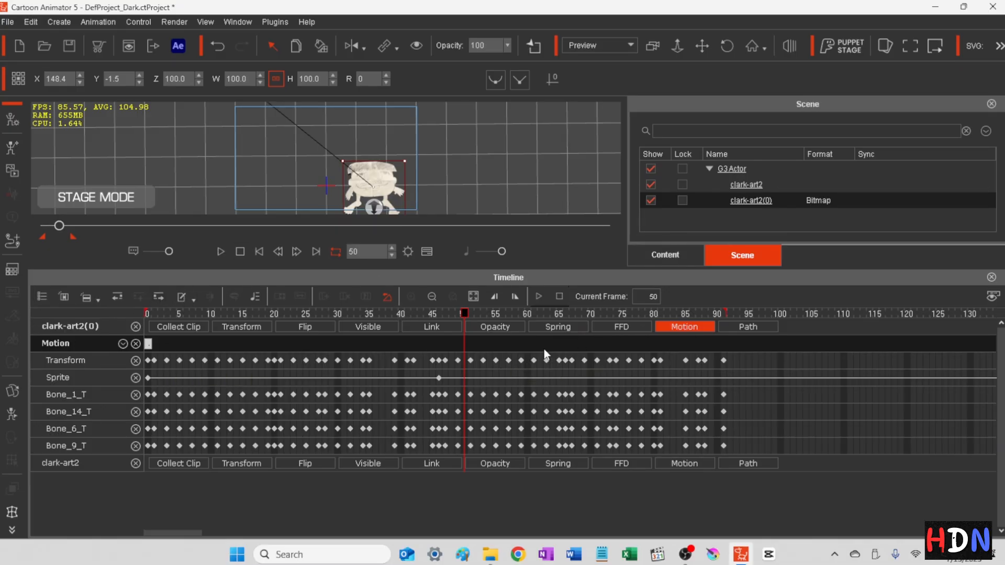
pyautogui.click(464, 360)
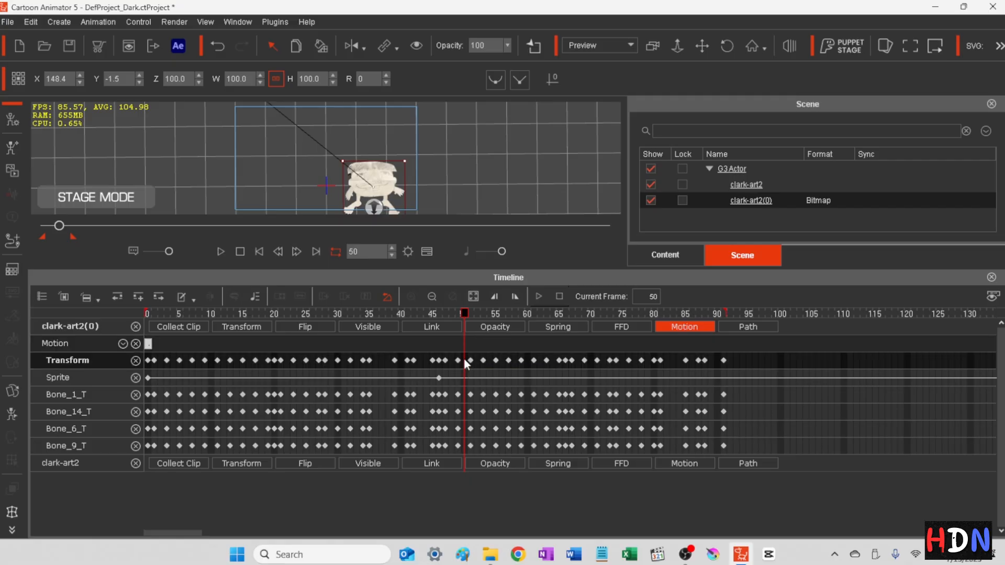
pyautogui.click(237, 326)
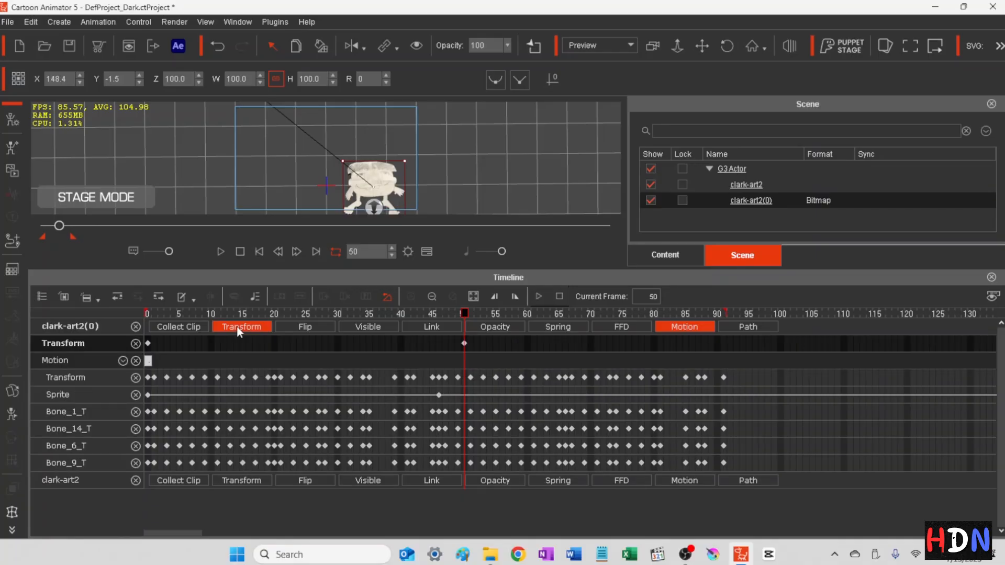
pyautogui.click(464, 377)
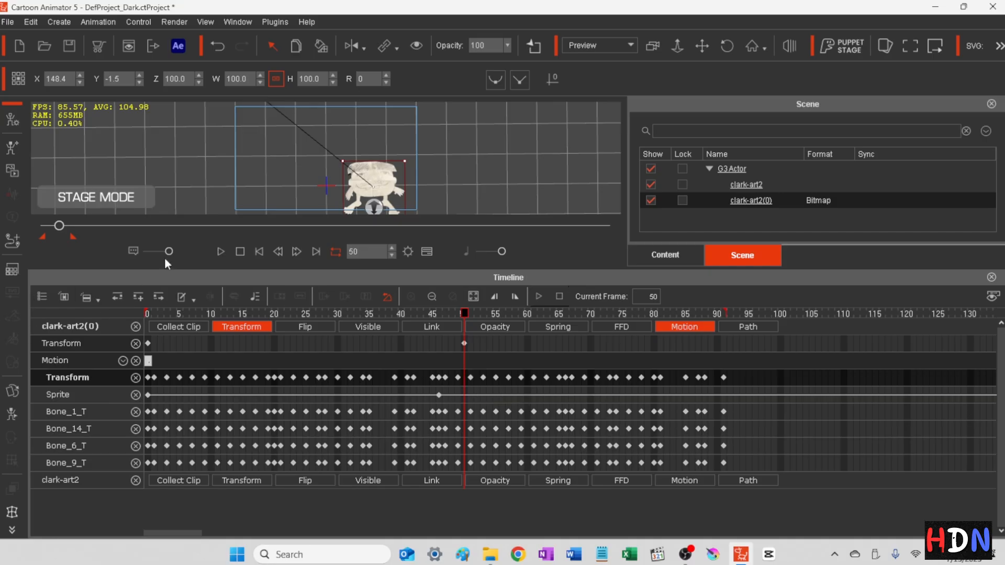
pyautogui.click(138, 297)
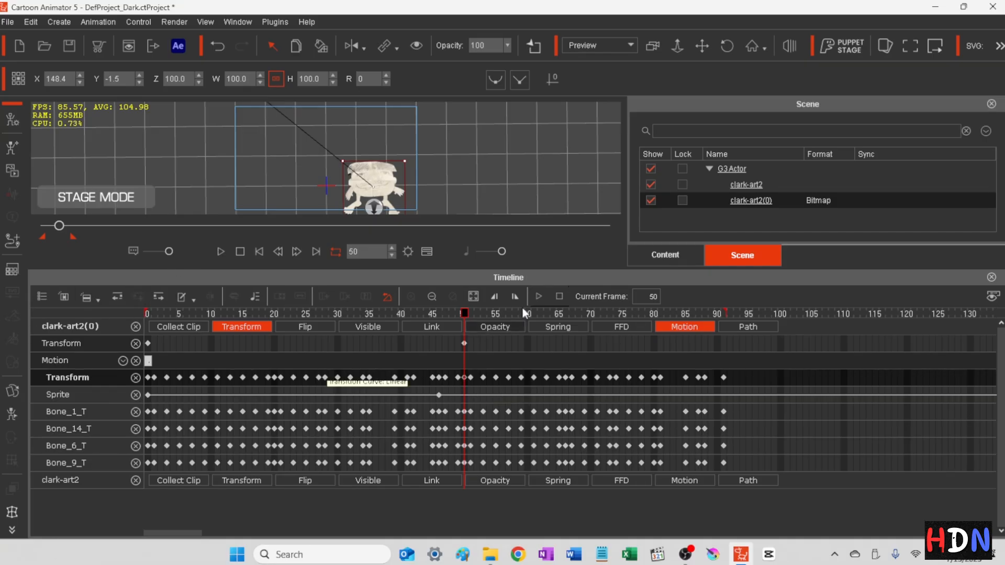
# Step: Copy the main Transform key from frame 50 to 51, and at frame 70 move the character below the stage to about X 190.9, Y -167.8
pyautogui.click(463, 343)
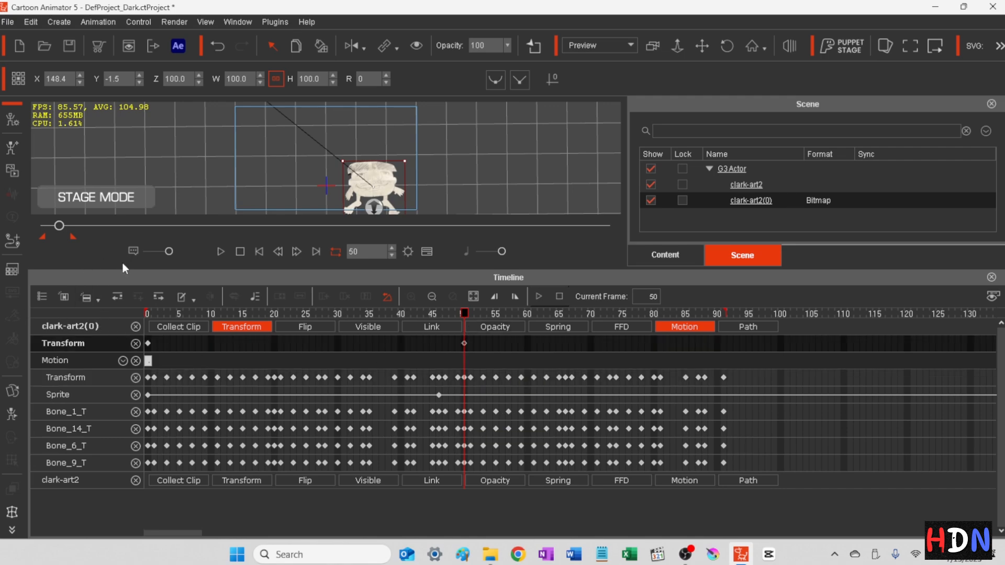
pyautogui.click(467, 341)
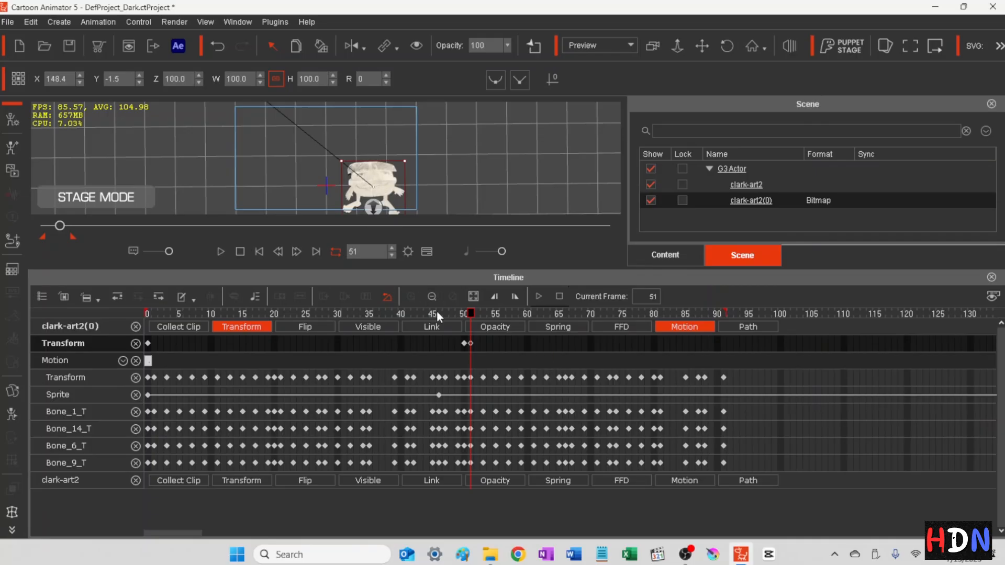
pyautogui.moveTo(436, 310); pyautogui.dragTo(469, 325)
pyautogui.moveTo(471, 314); pyautogui.dragTo(588, 316)
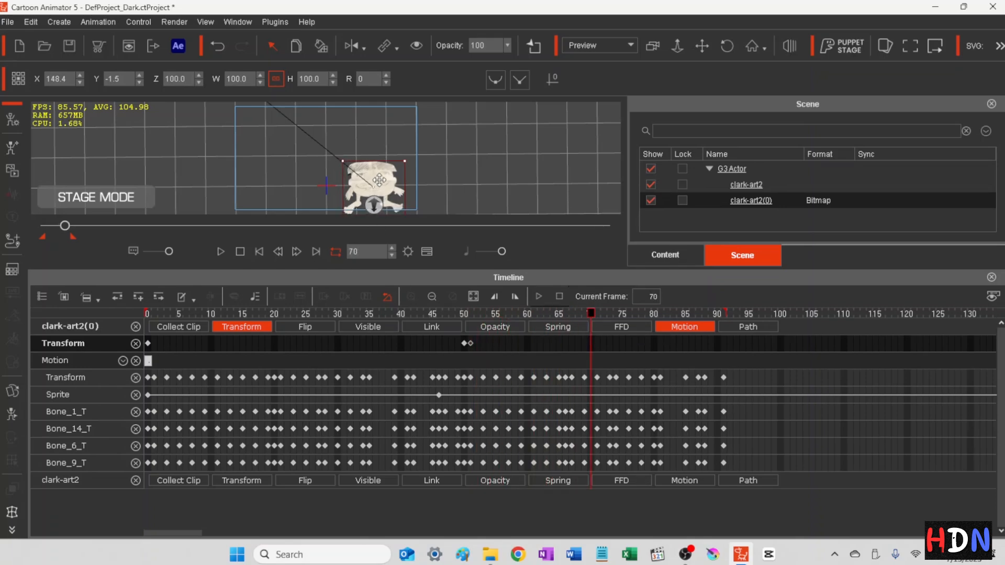
pyautogui.moveTo(376, 182); pyautogui.dragTo(391, 233)
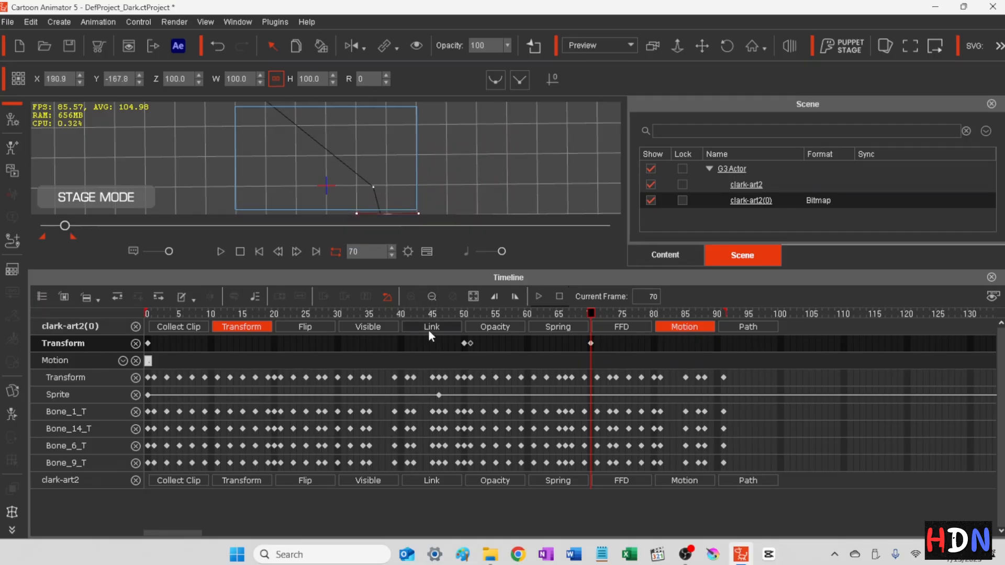
# Step: Play the complete walk across the stage in full screen
pyautogui.click(421, 313)
pyautogui.press('space')
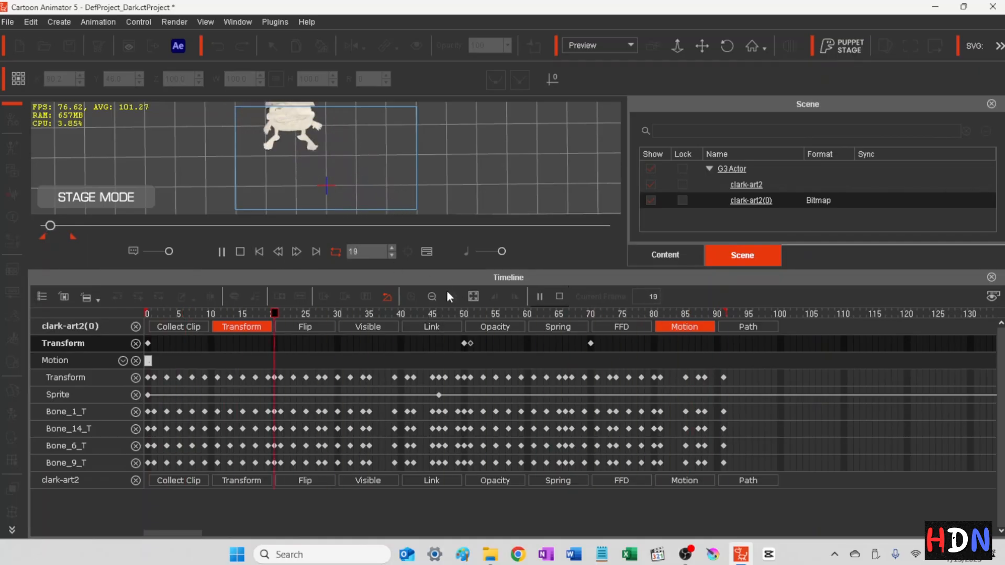
pyautogui.hotkey('ctrl', '7')
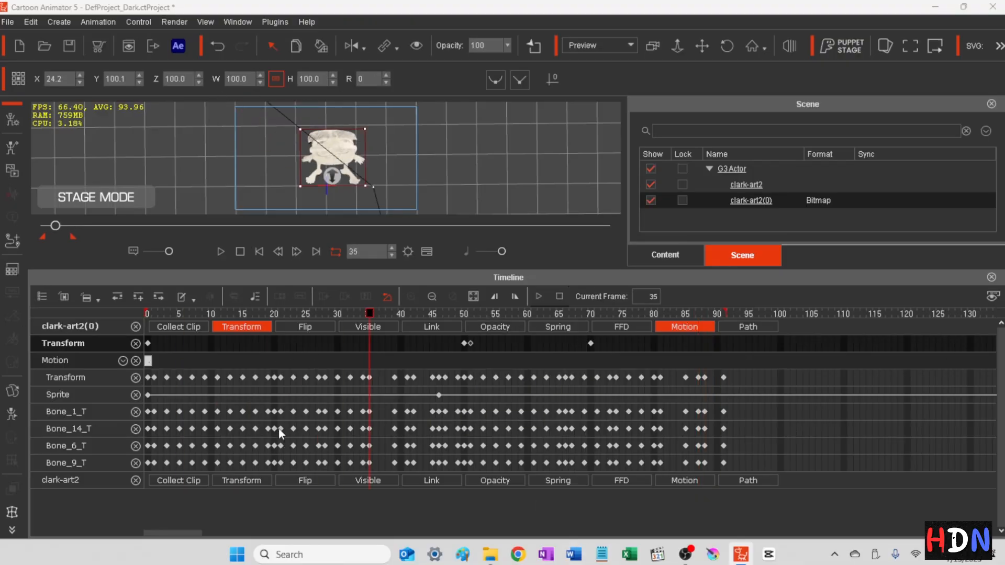
# Step: At frame 24, open the 2D Motion Key Editor and set a key for Bone_11(0) using the Selected Part option
pyautogui.click(206, 315)
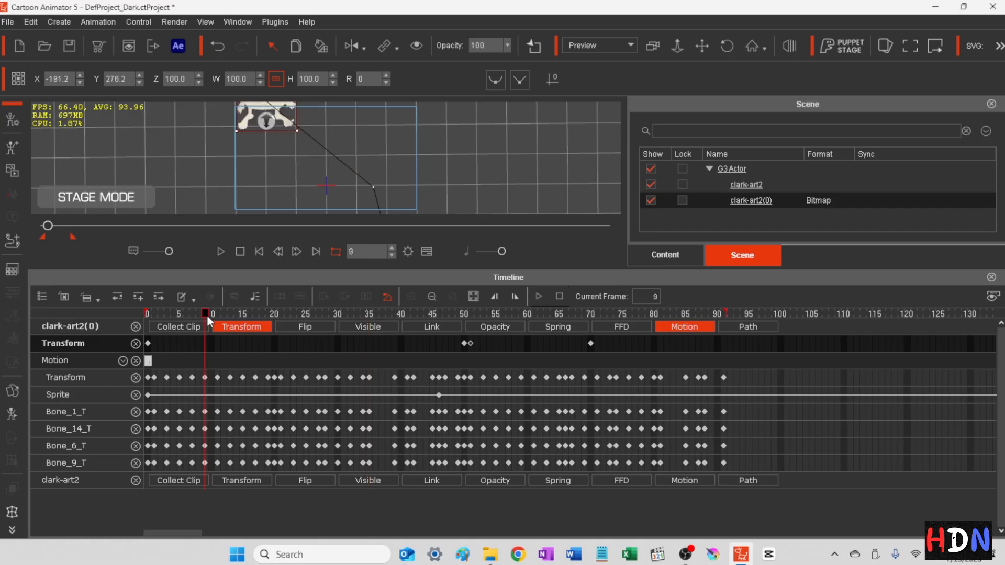
pyautogui.moveTo(217, 314); pyautogui.dragTo(298, 325)
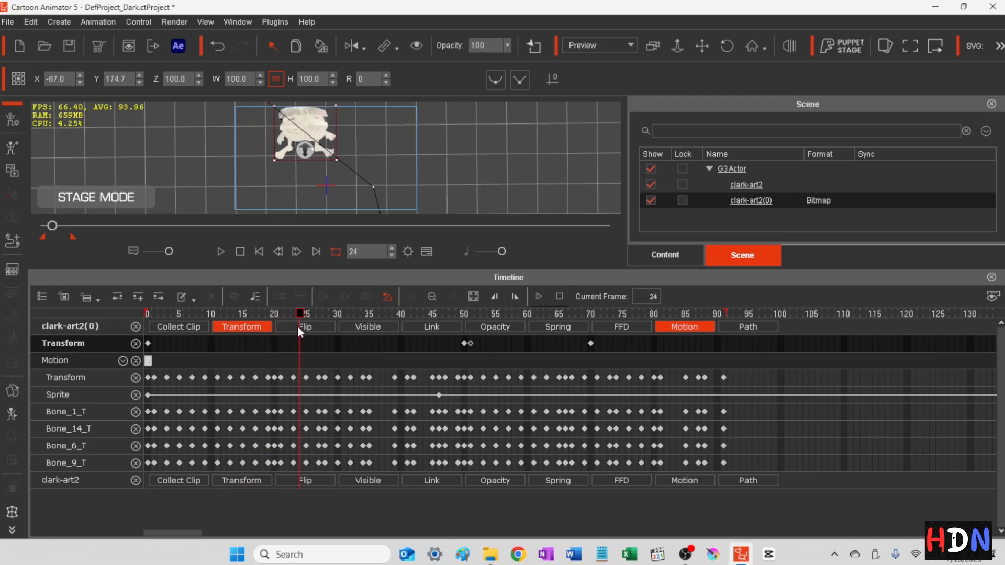
pyautogui.click(13, 414)
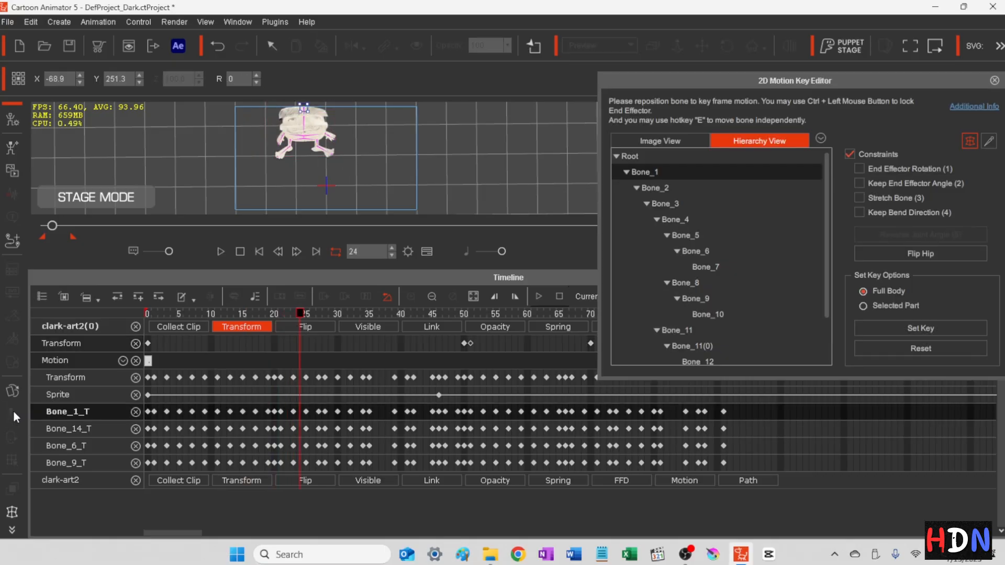
pyautogui.click(329, 136)
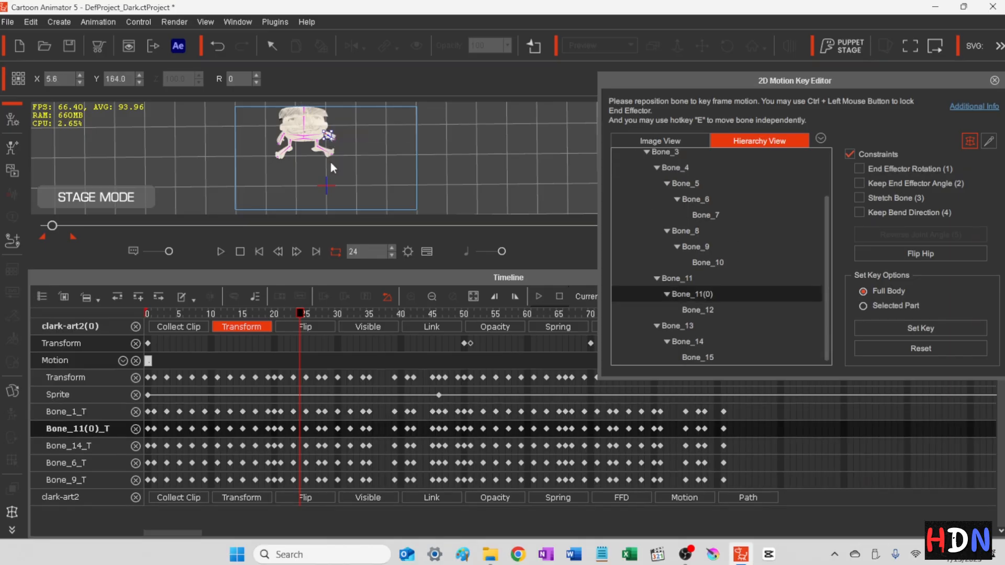
pyautogui.click(862, 306)
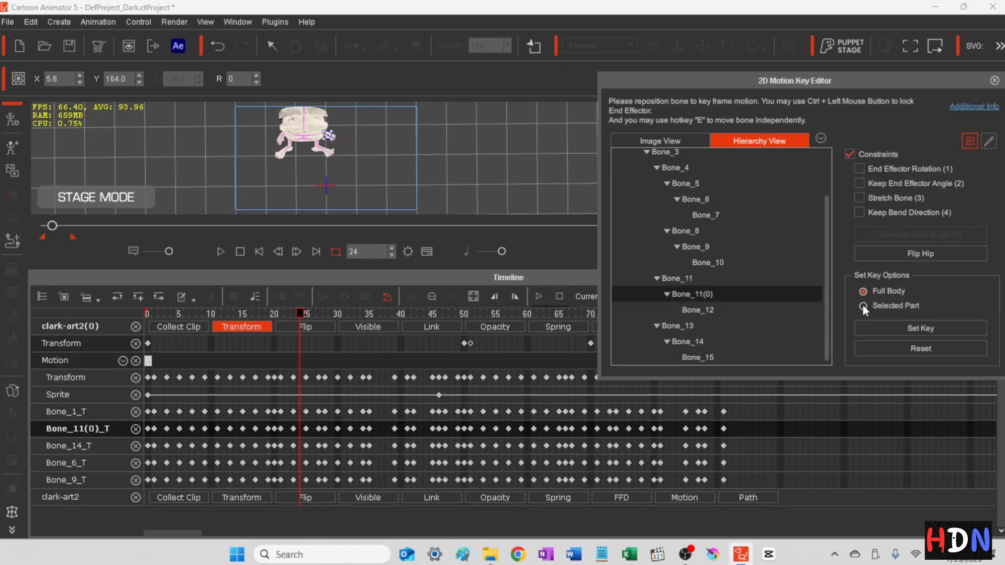
pyautogui.click(903, 329)
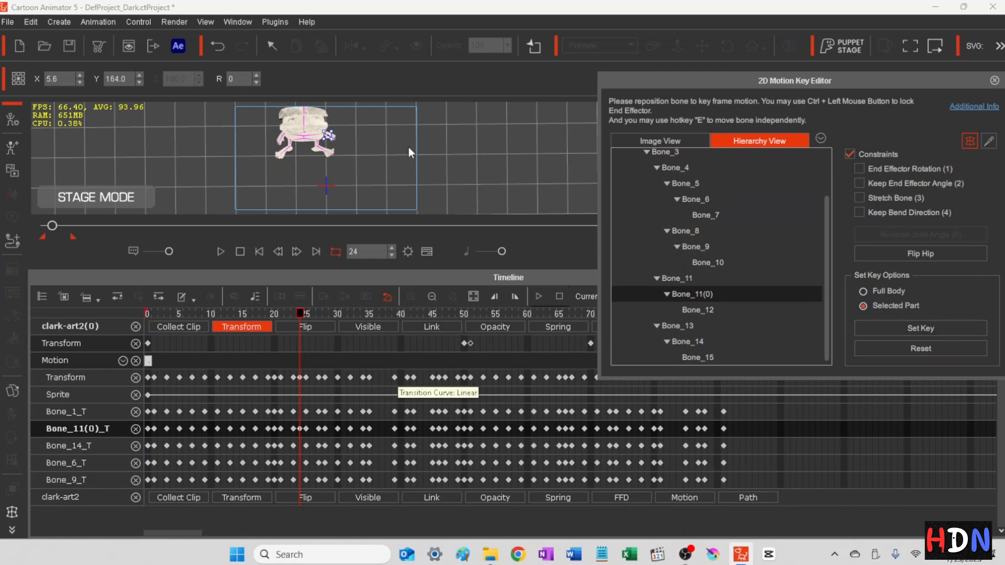
# Step: Rotate Bone_11(0) to about 324 at frame 24 and 310 at frame 35, and swing it slightly upward at frames 45 and 55
pyautogui.moveTo(329, 135); pyautogui.dragTo(330, 133)
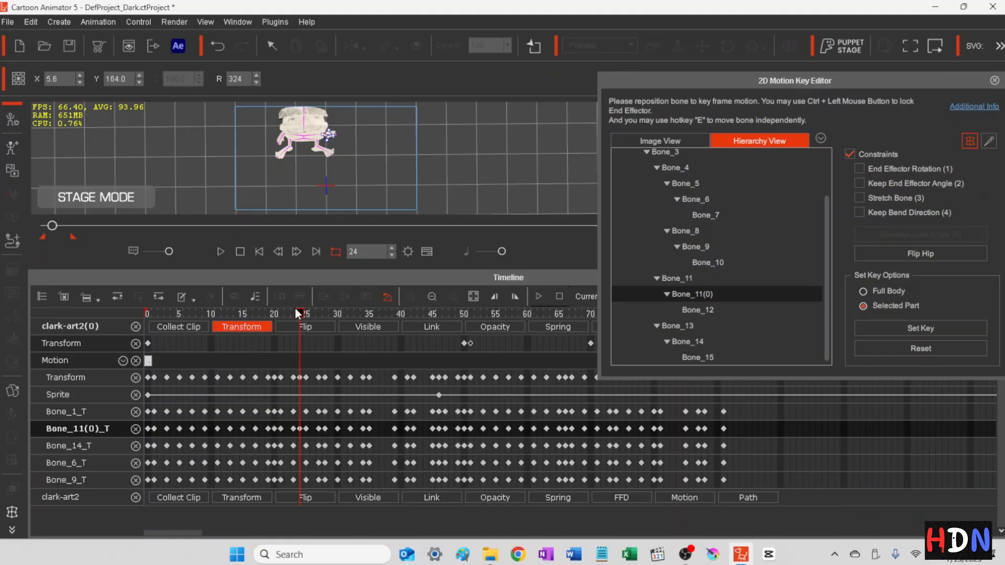
pyautogui.click(369, 313)
pyautogui.moveTo(359, 160); pyautogui.dragTo(357, 156)
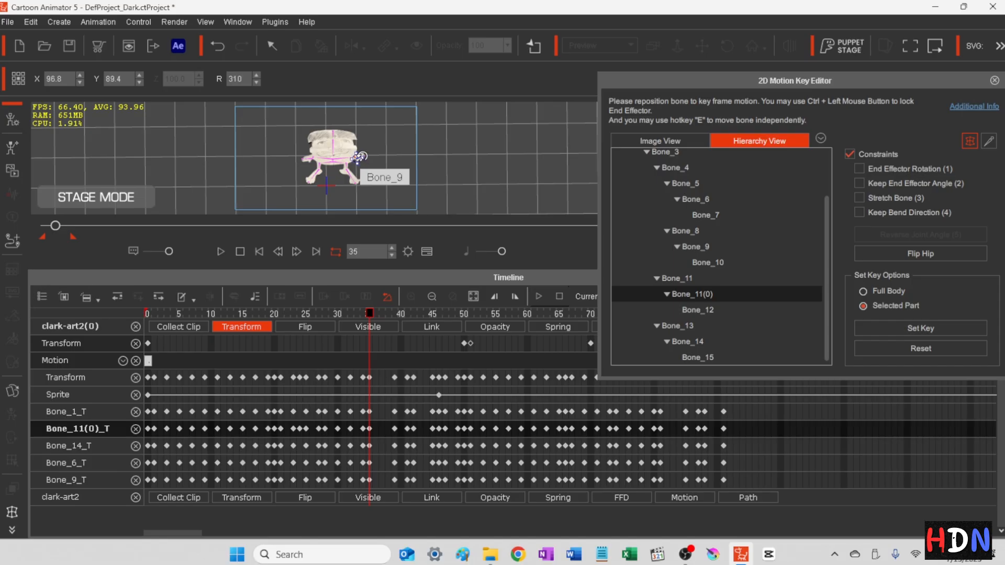
pyautogui.click(433, 313)
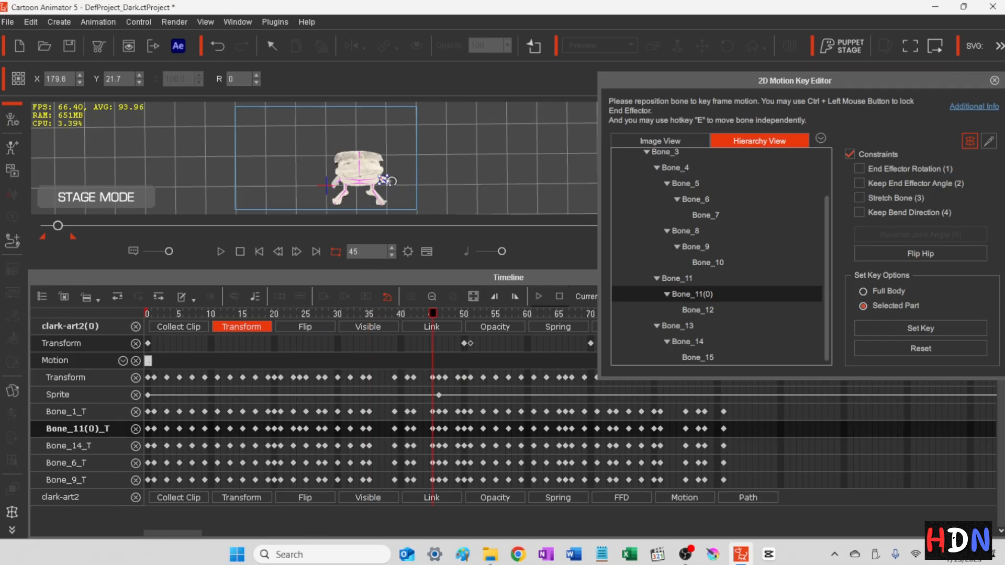
pyautogui.moveTo(387, 182); pyautogui.dragTo(392, 174)
pyautogui.click(495, 313)
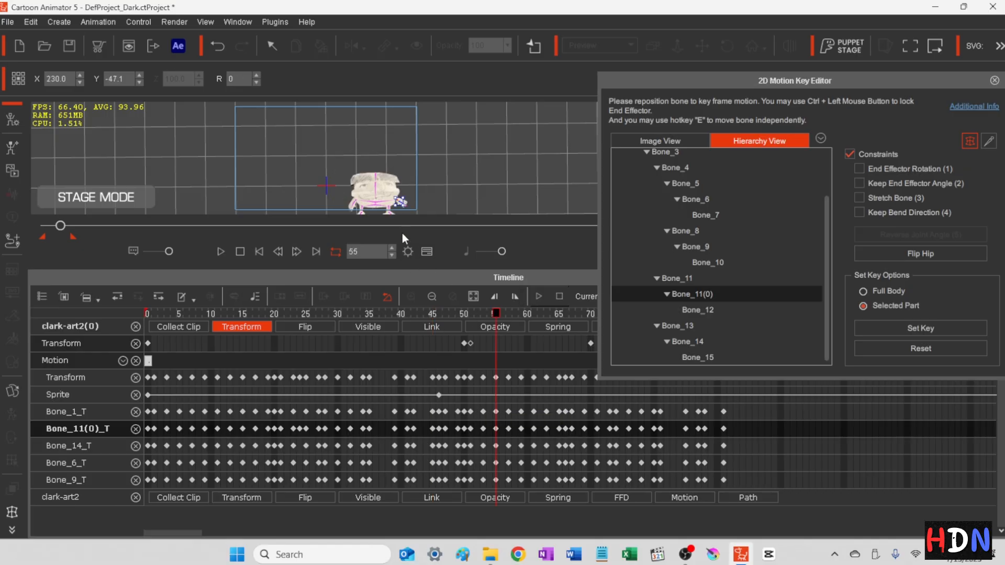
pyautogui.moveTo(400, 202); pyautogui.dragTo(402, 201)
# Step: Play back the walk to check the arm swing, stopping at frame 18
pyautogui.click(560, 312)
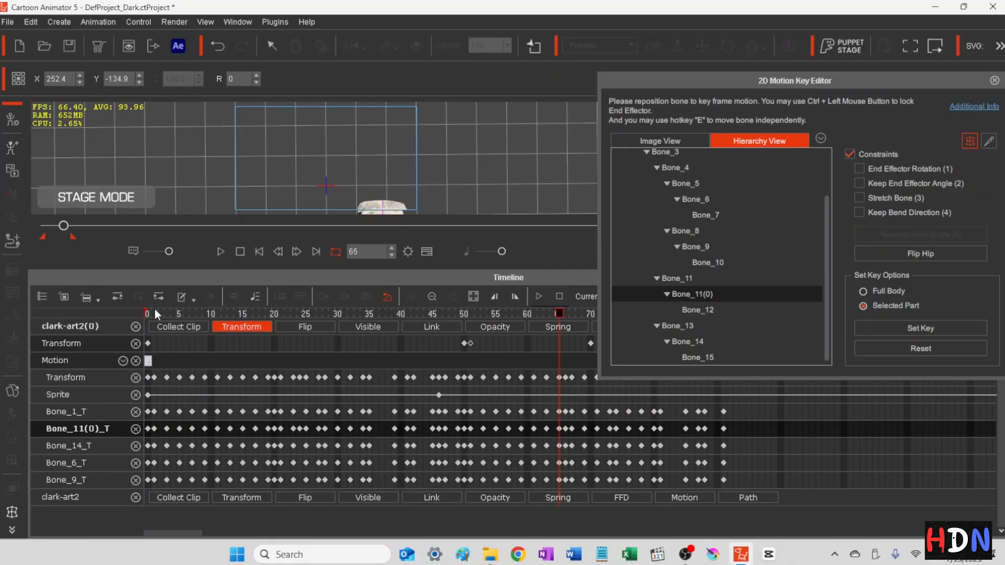
pyautogui.press('space')
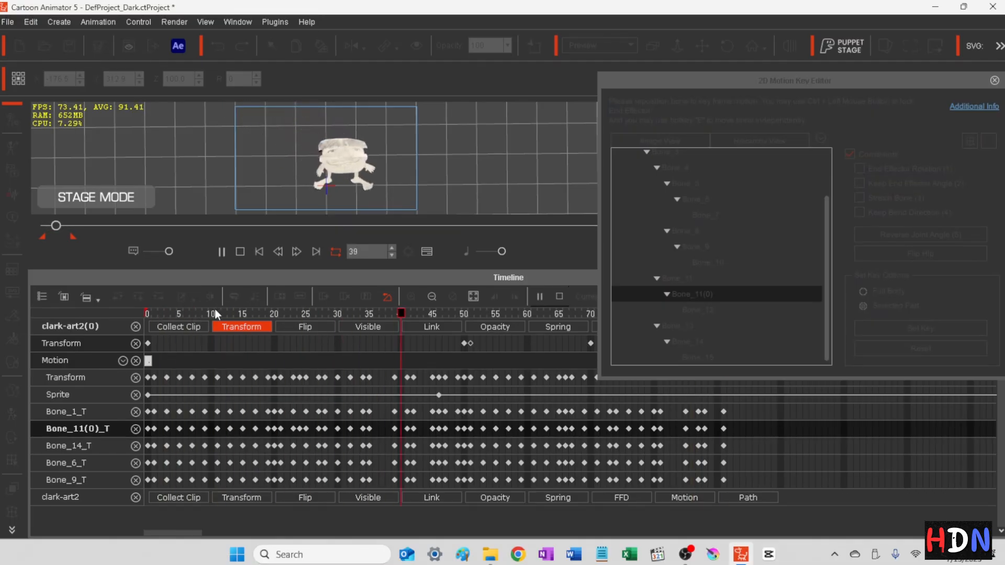
pyautogui.click(202, 316)
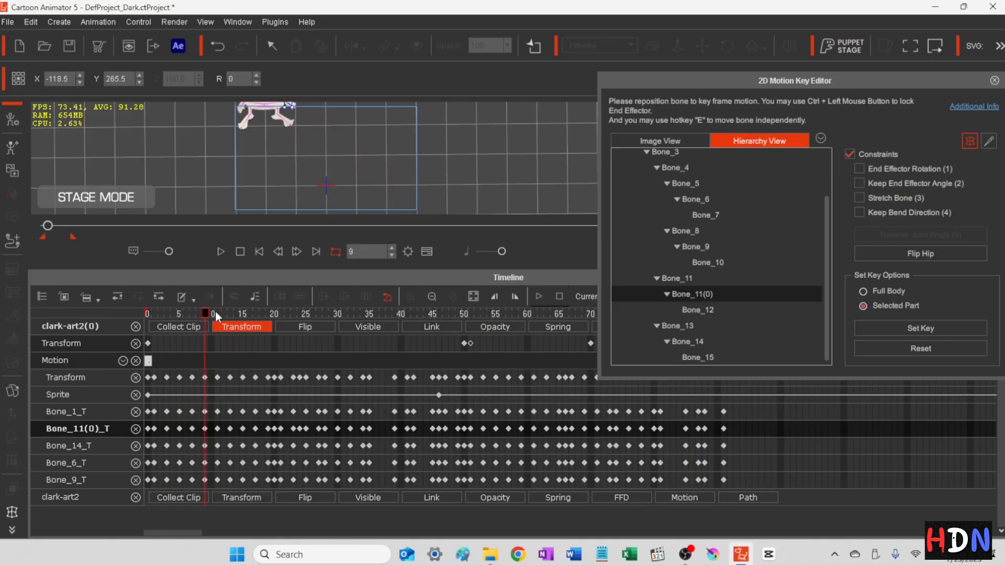
pyautogui.press('space')
pyautogui.press('space')
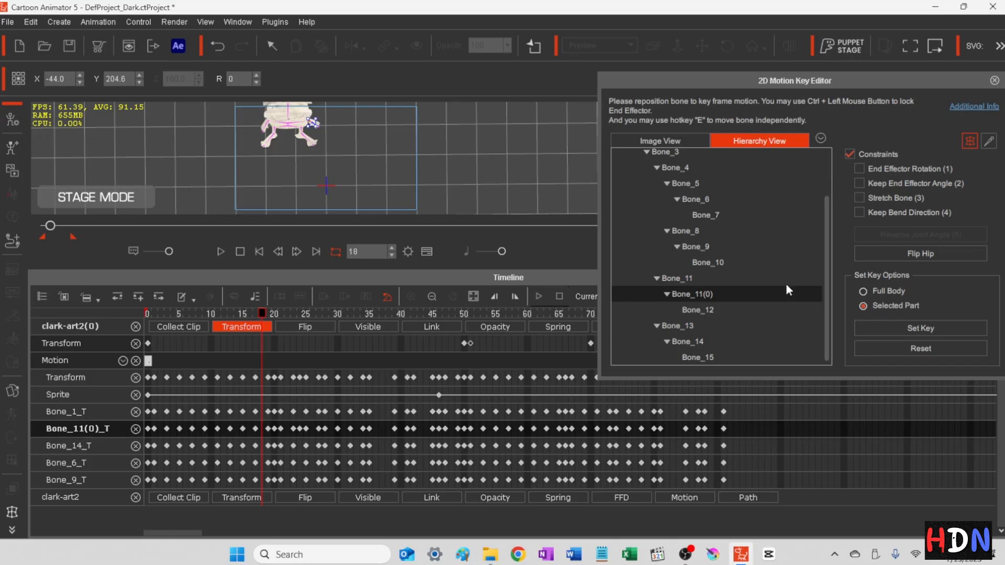
# Step: At frame 18, set selected-part keys for Bone_11(0) and Bone_14, and rotate Bone_14 to about 75
pyautogui.click(921, 328)
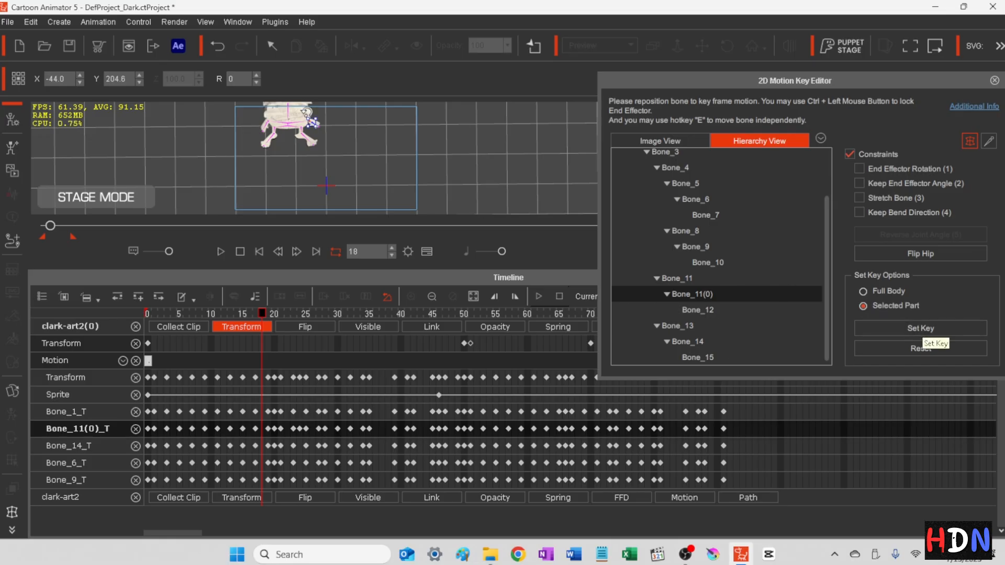
pyautogui.click(267, 131)
pyautogui.click(896, 328)
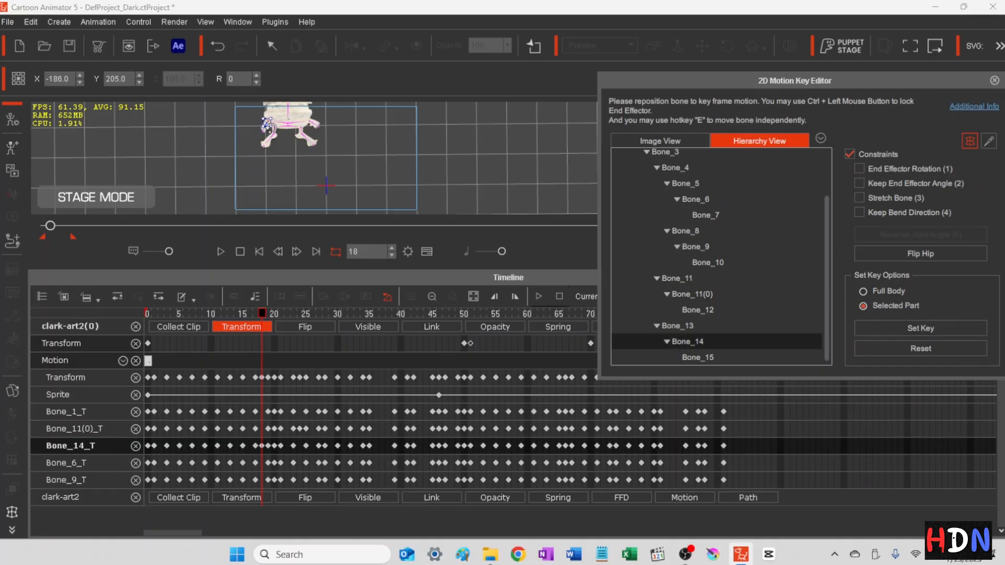
pyautogui.moveTo(271, 128); pyautogui.dragTo(266, 129)
pyautogui.moveTo(262, 129); pyautogui.dragTo(260, 129)
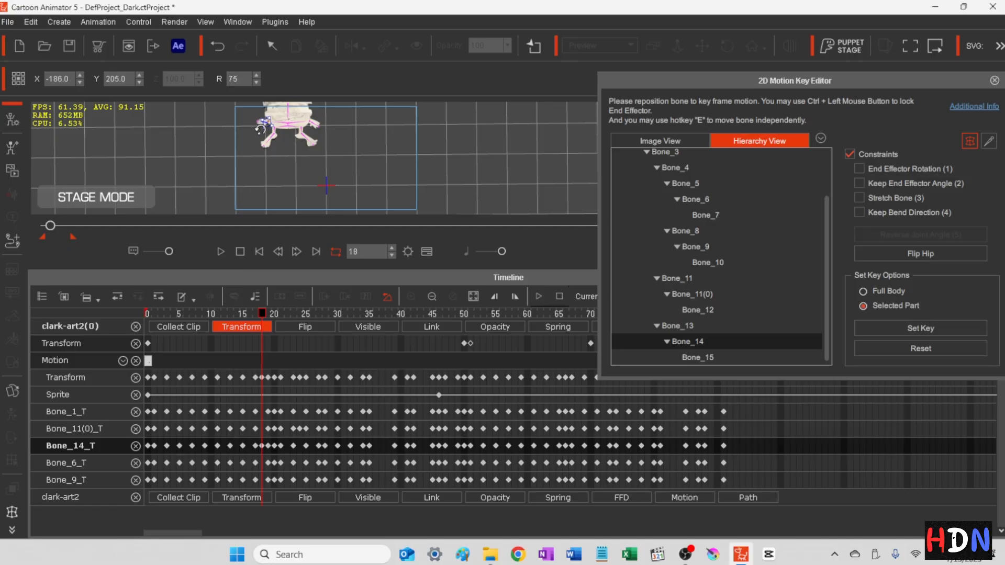
# Step: Rotate Bone_14 to about 86 at frame 25 and swing the same arm bone again at frame 45
pyautogui.click(306, 313)
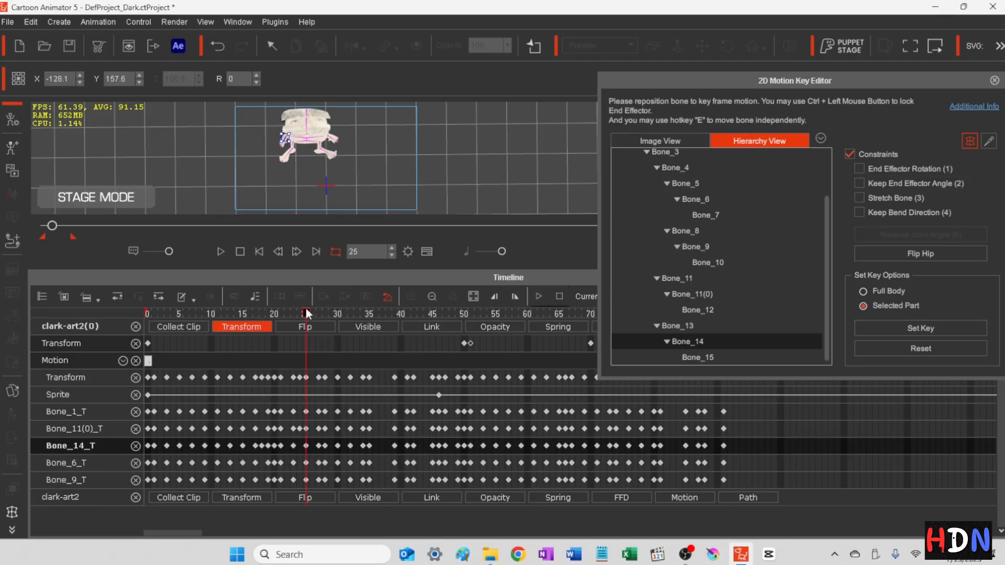
pyautogui.moveTo(286, 140); pyautogui.dragTo(281, 140)
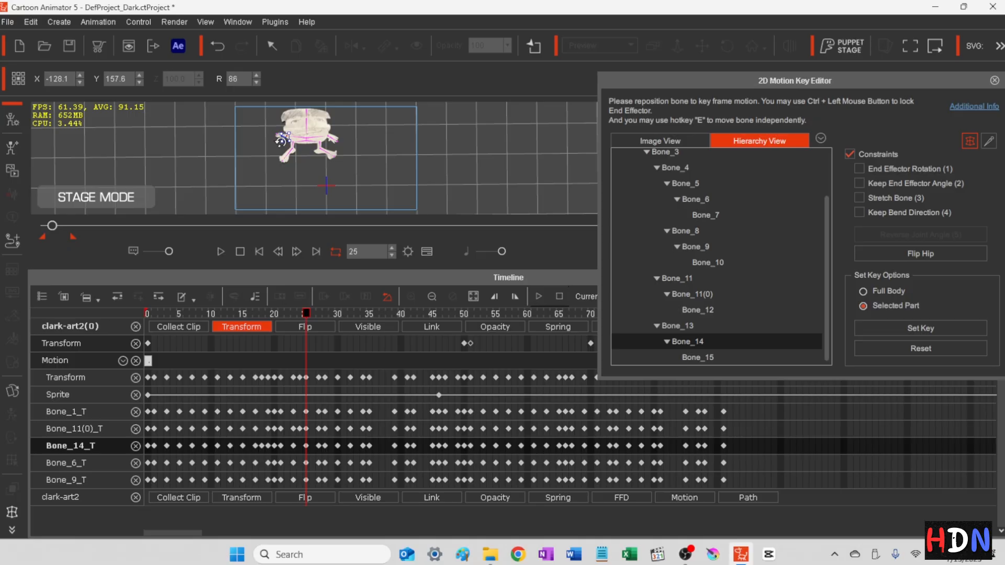
pyautogui.click(350, 313)
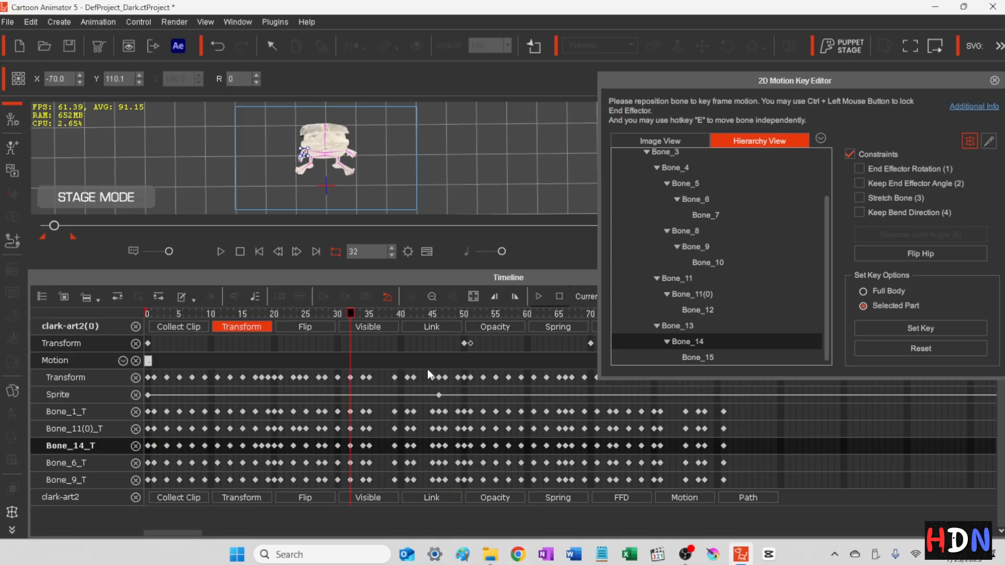
pyautogui.moveTo(349, 311); pyautogui.dragTo(432, 306)
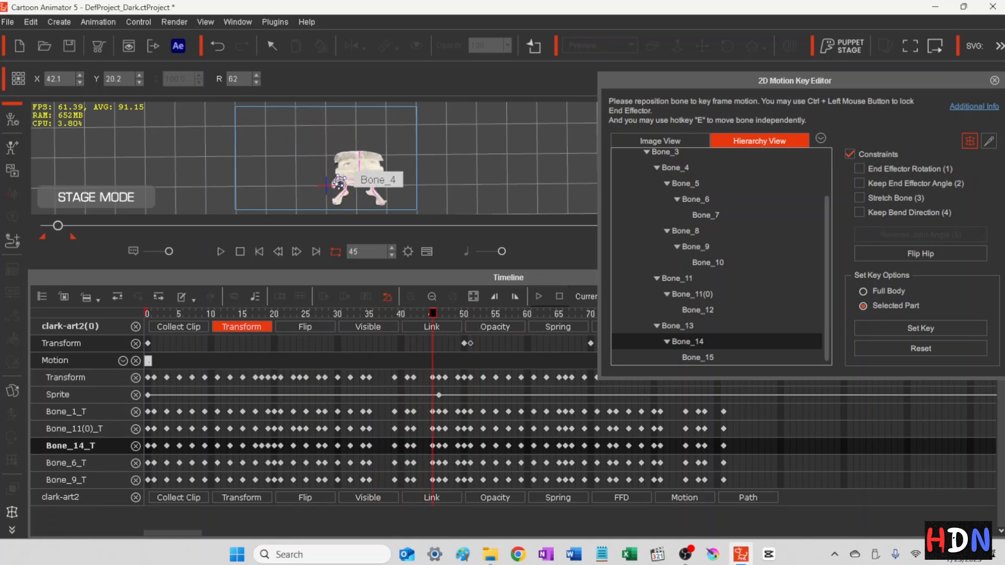
pyautogui.moveTo(342, 187); pyautogui.dragTo(331, 203)
# Step: Play back the walk from near the start to check the motion of both arms
pyautogui.click(470, 312)
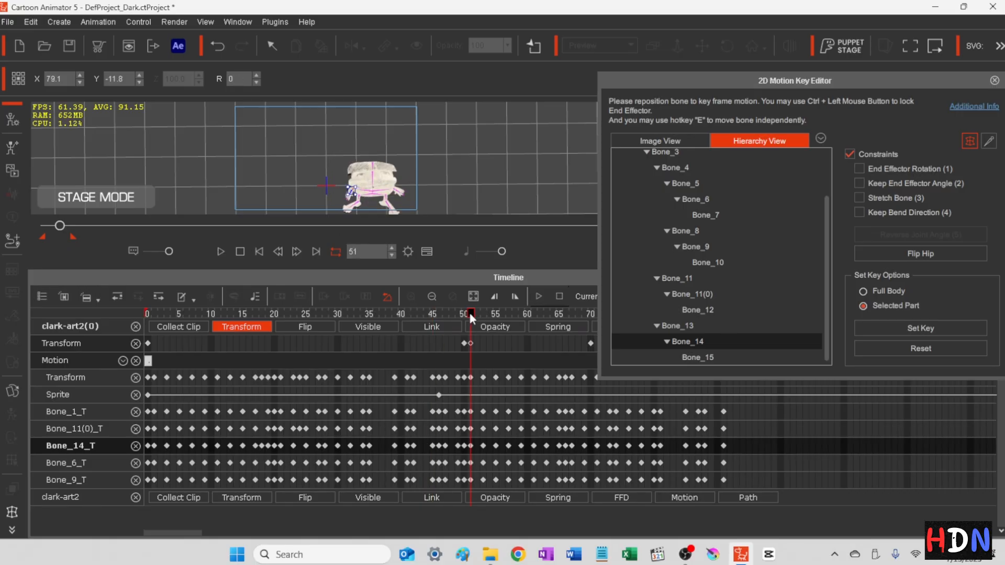
pyautogui.click(155, 312)
pyautogui.press('space')
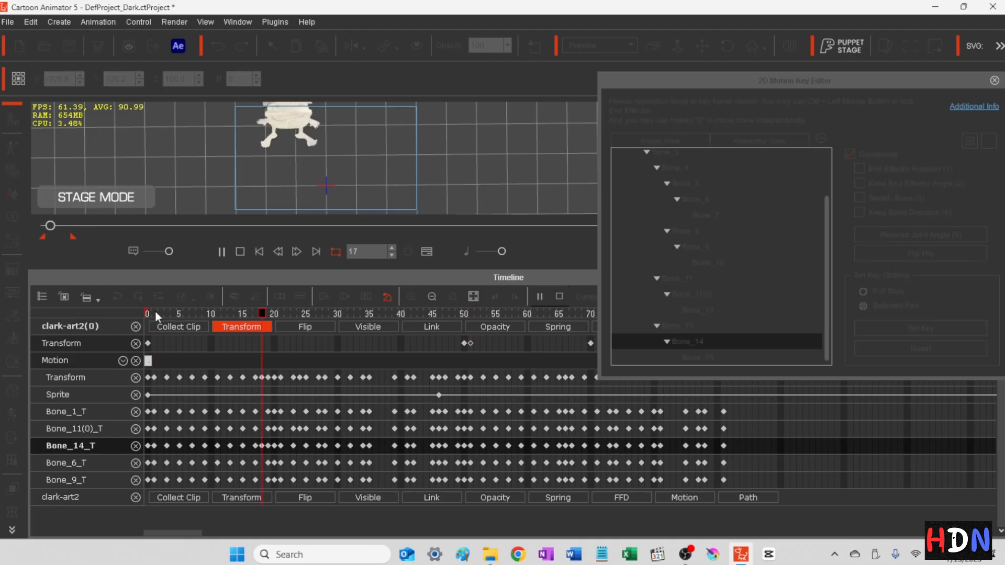